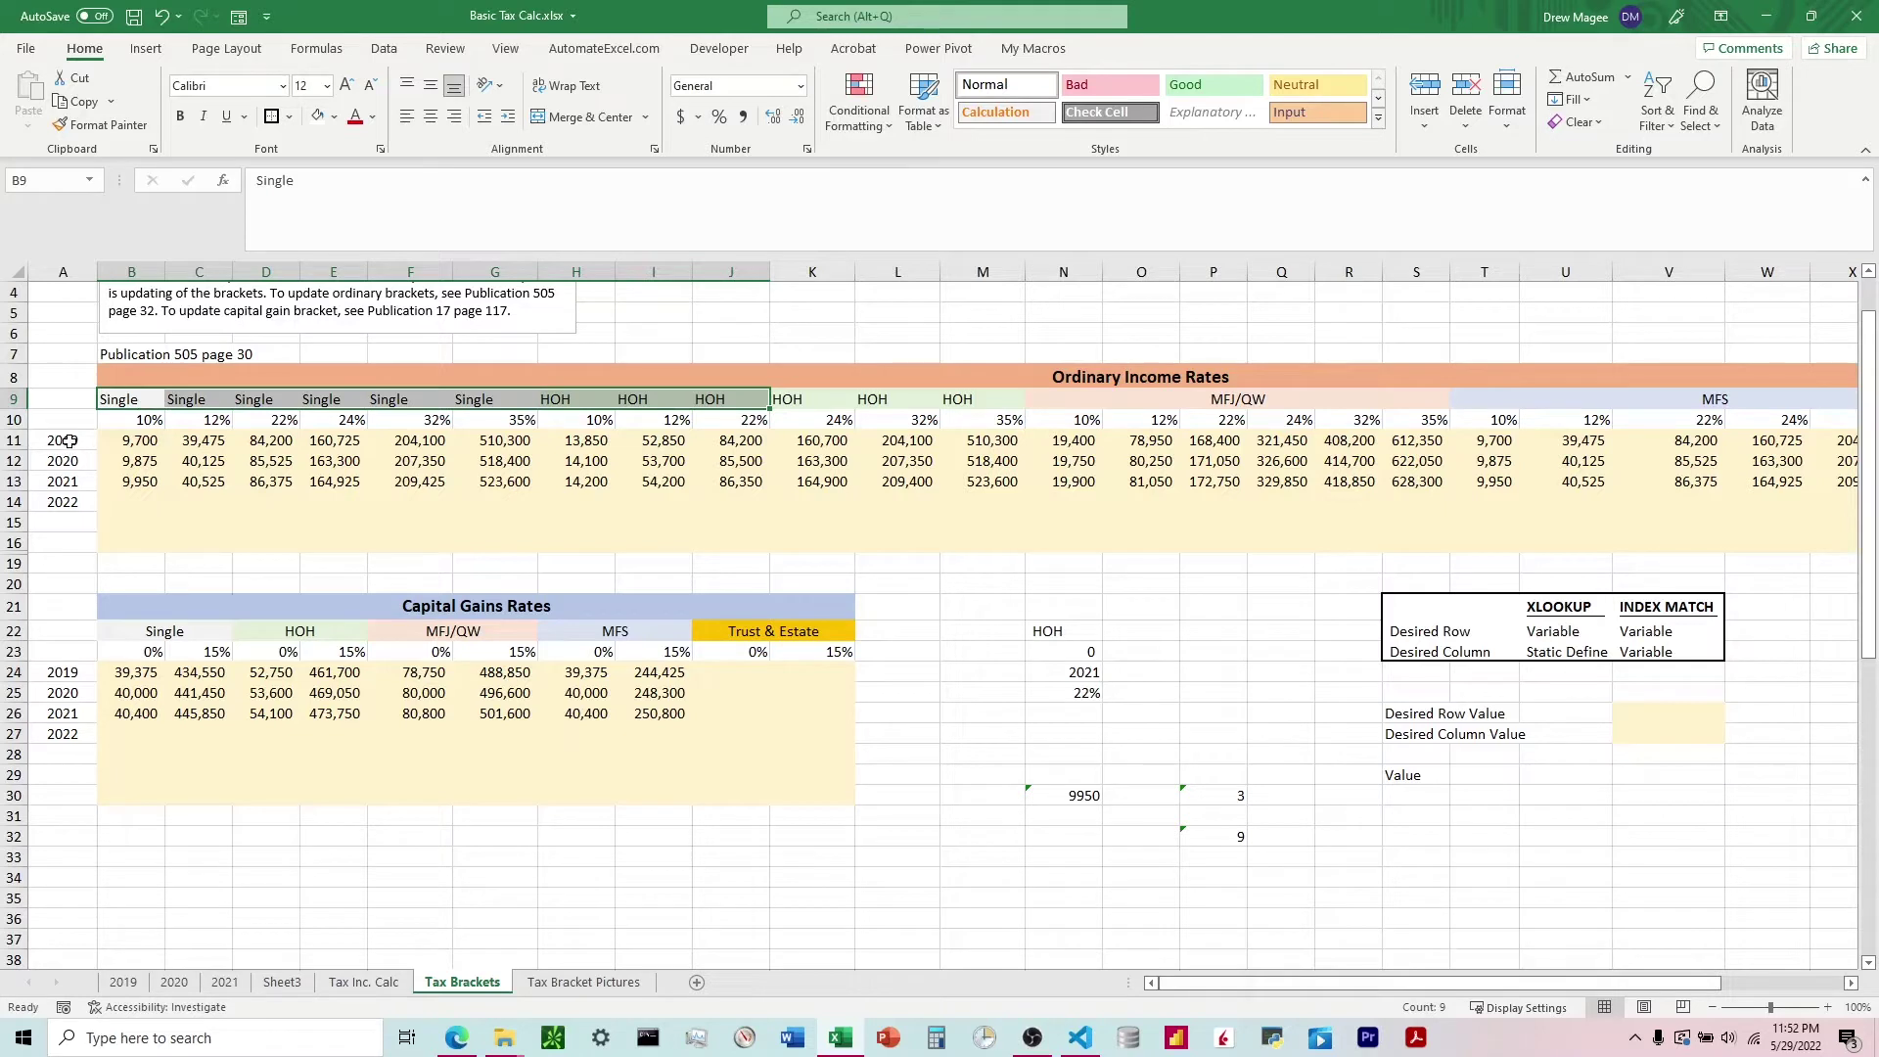
# Select the 2019–2022 year labels and row 9 status headers, then inspect 2020, Single, 10% and 40,125
pyautogui.moveTo(68, 441); pyautogui.dragTo(70, 504)
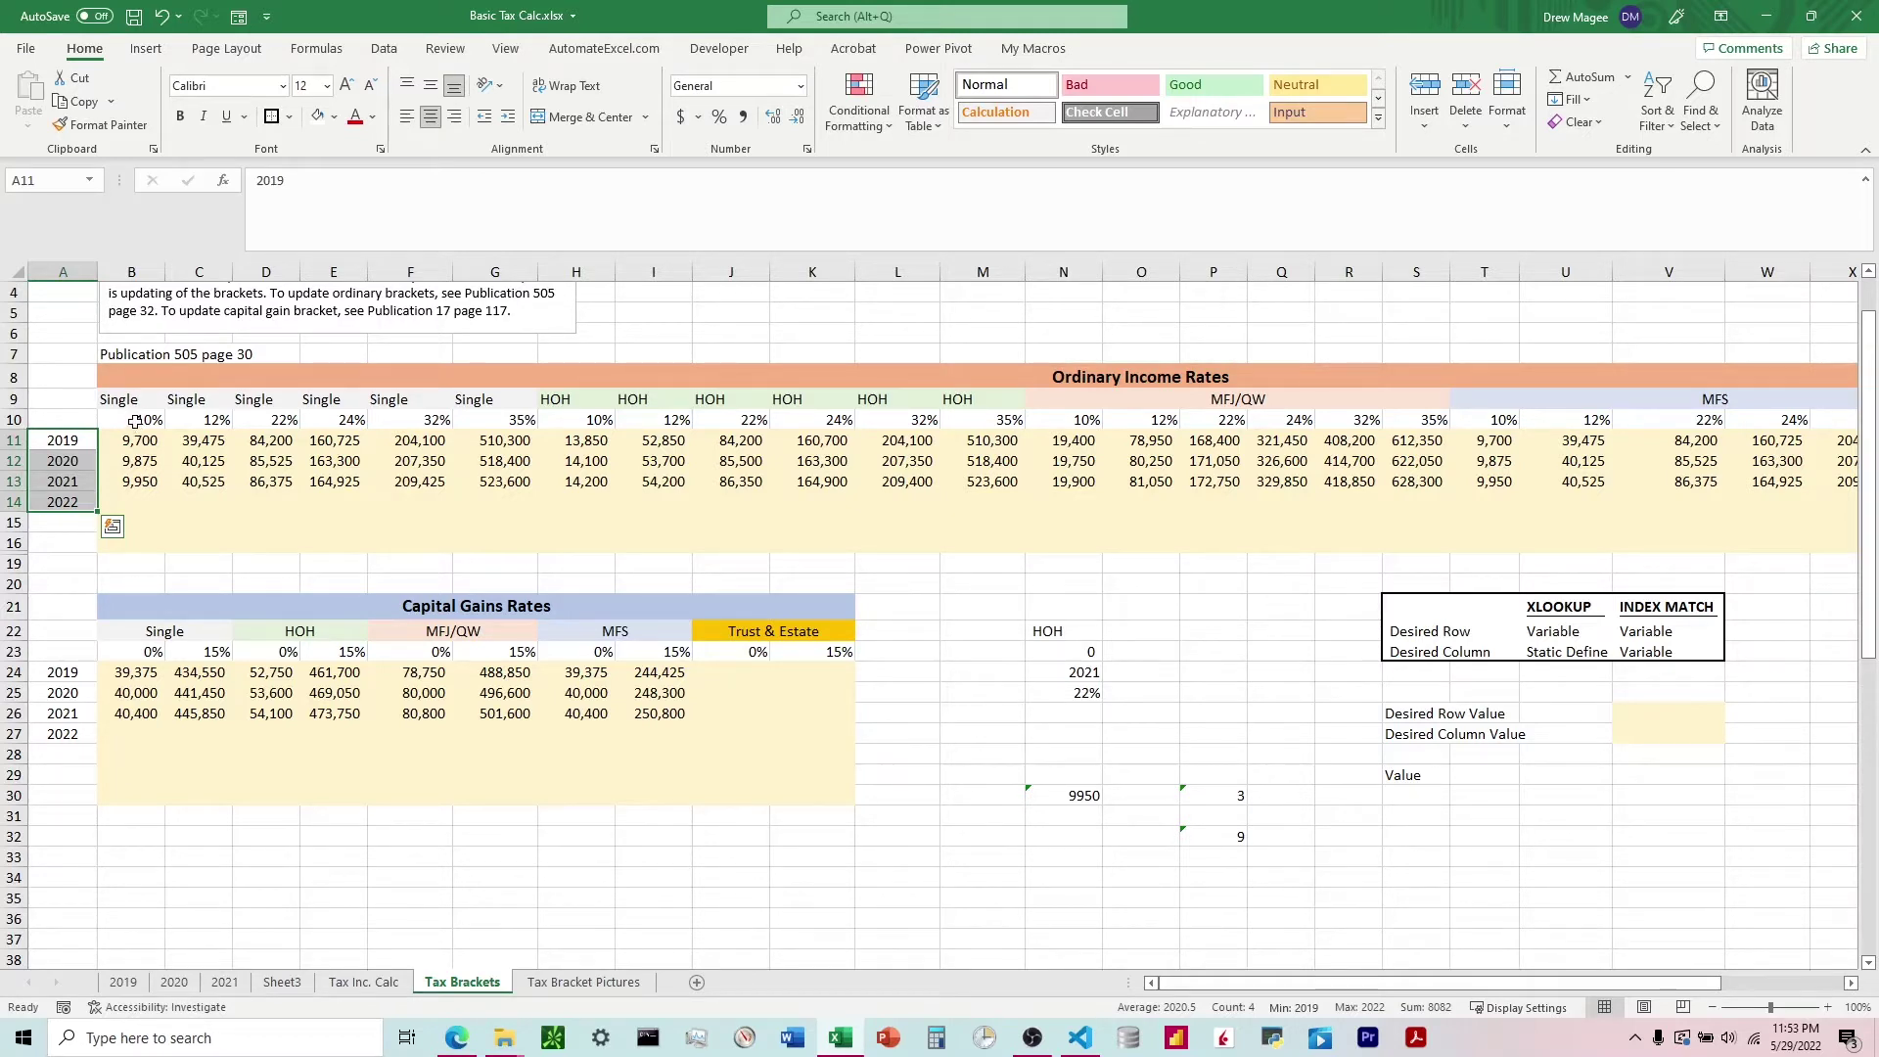
pyautogui.moveTo(132, 407); pyautogui.dragTo(512, 420)
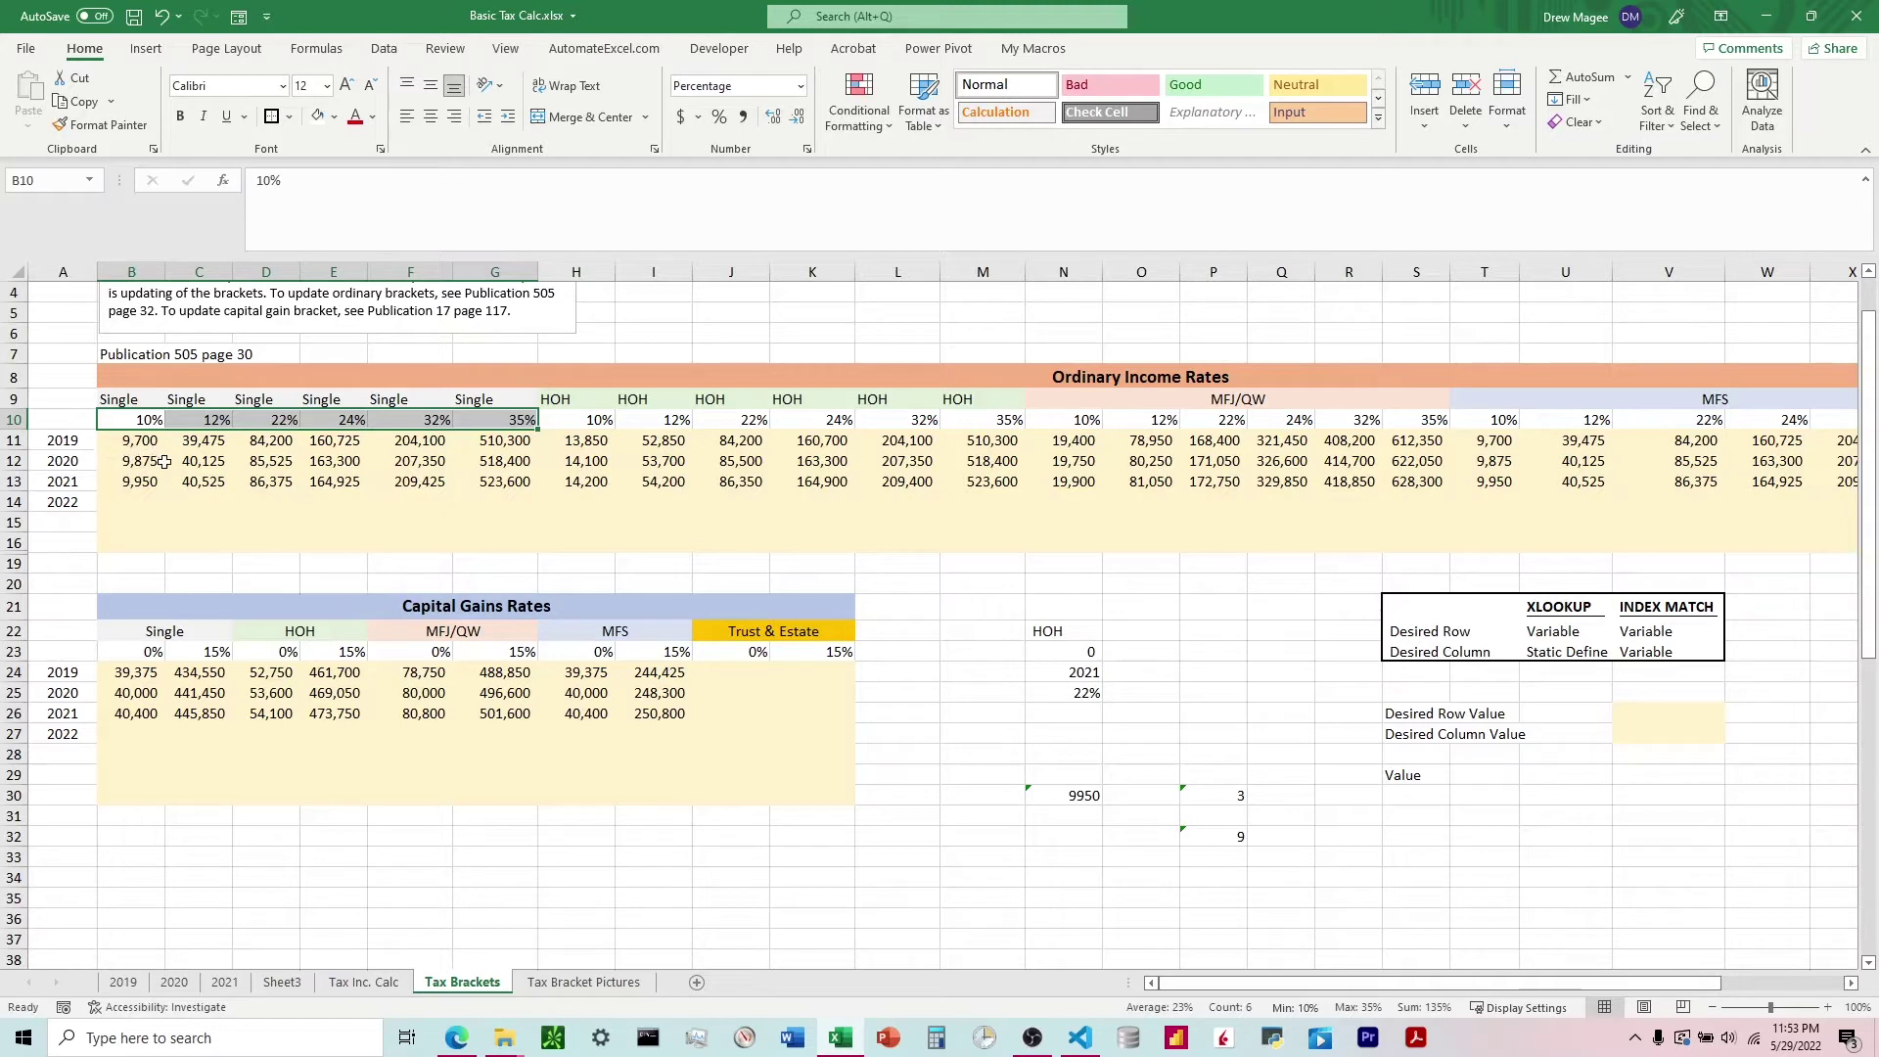
pyautogui.click(64, 462)
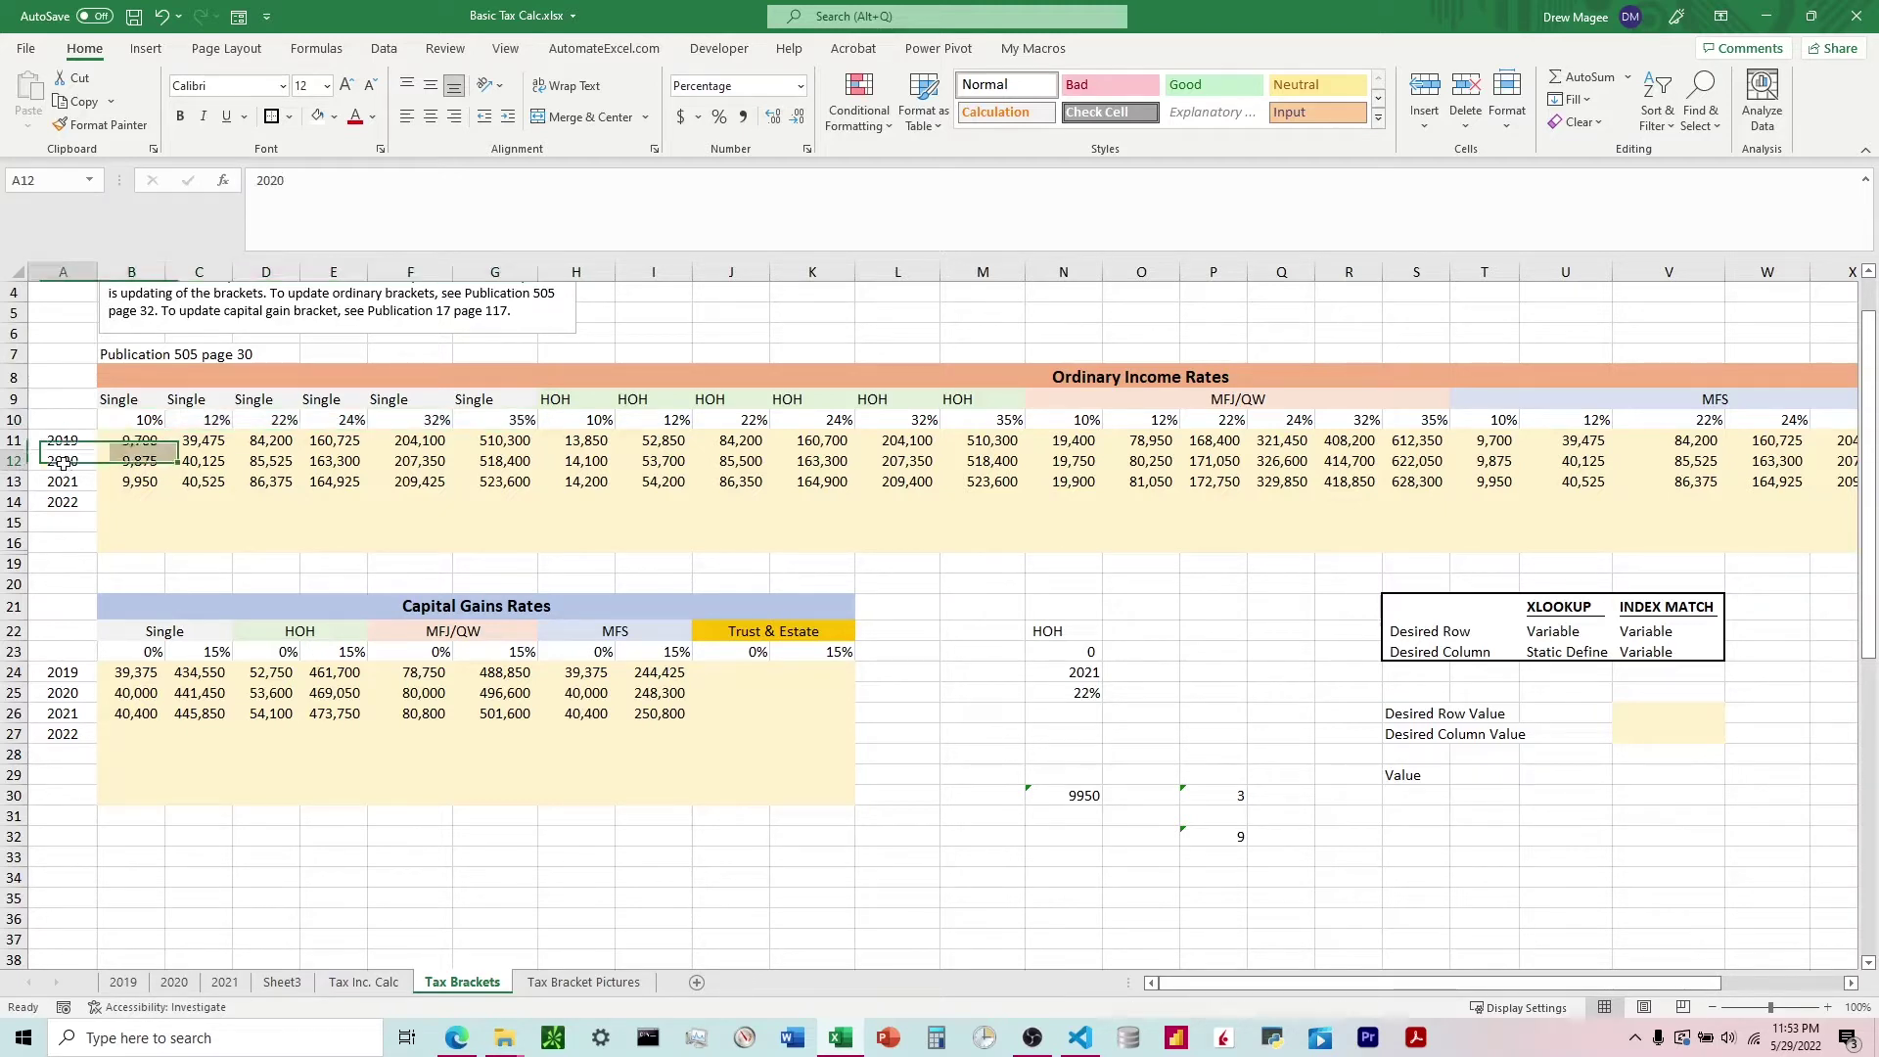
pyautogui.click(118, 401)
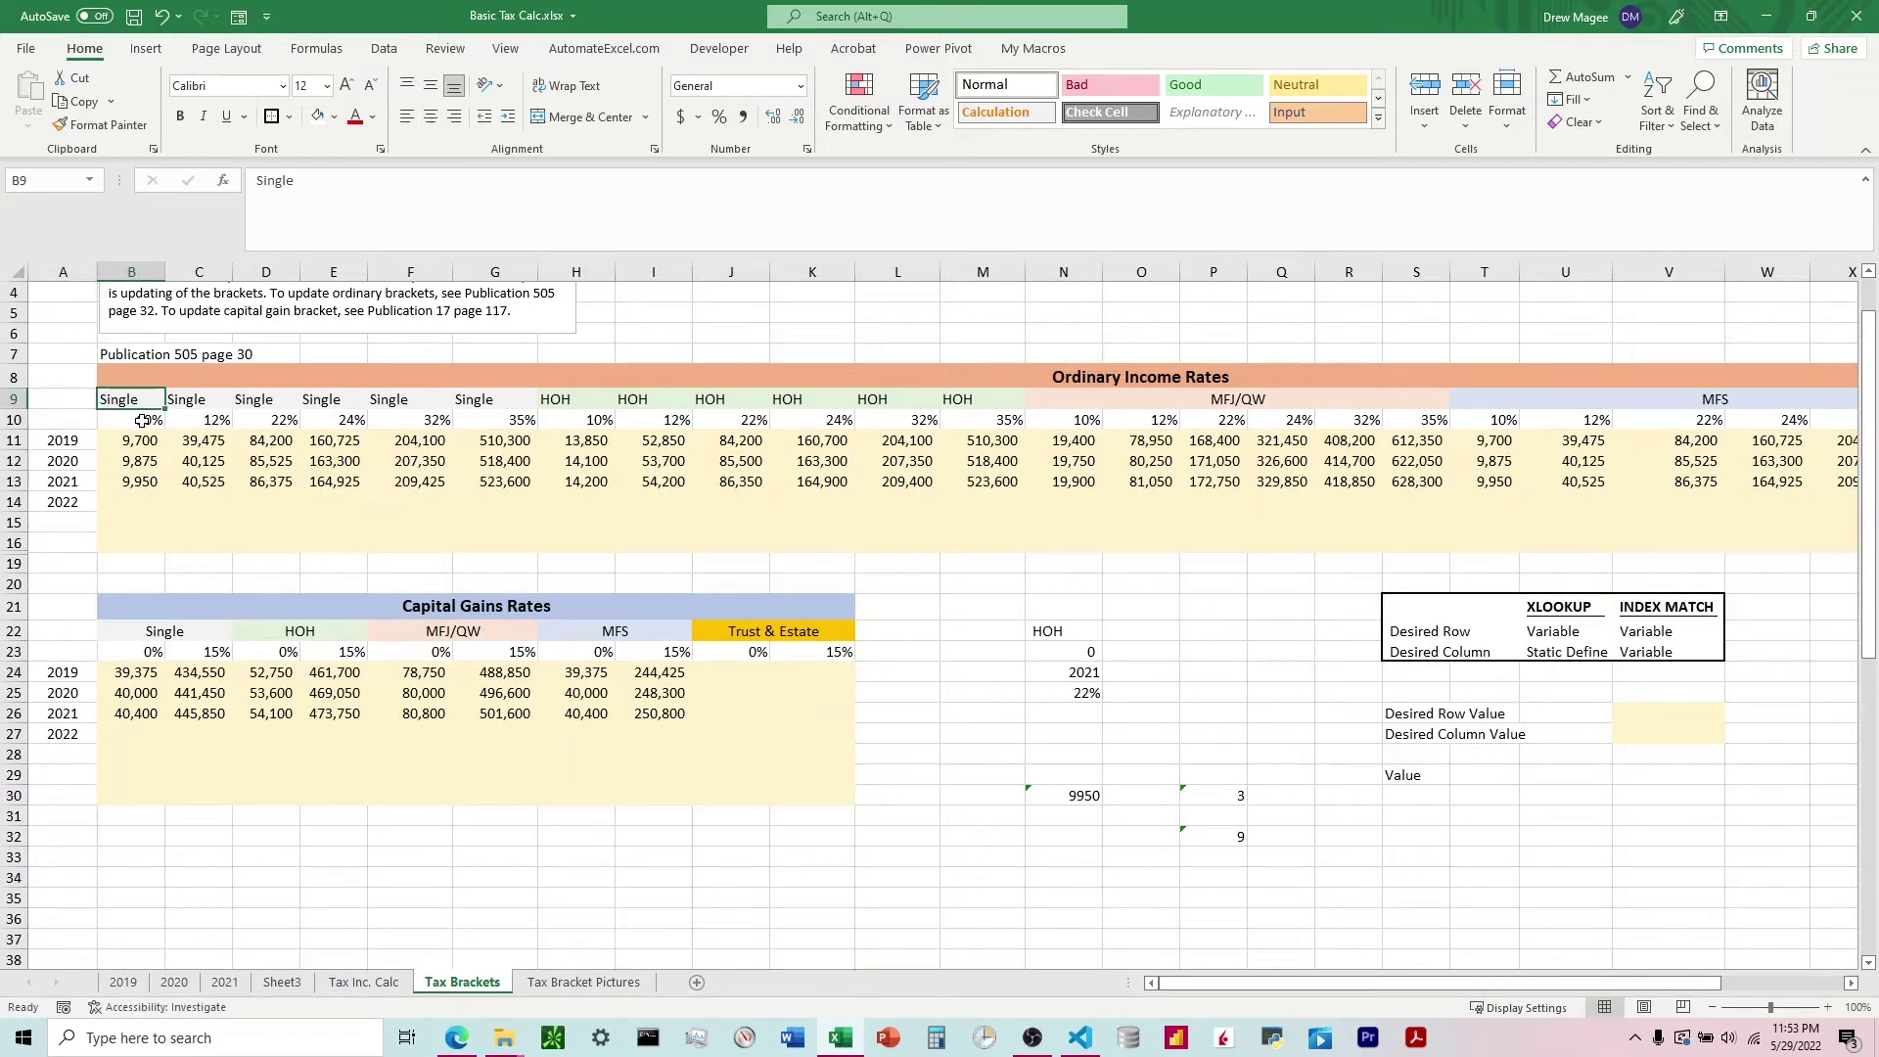
pyautogui.click(142, 421)
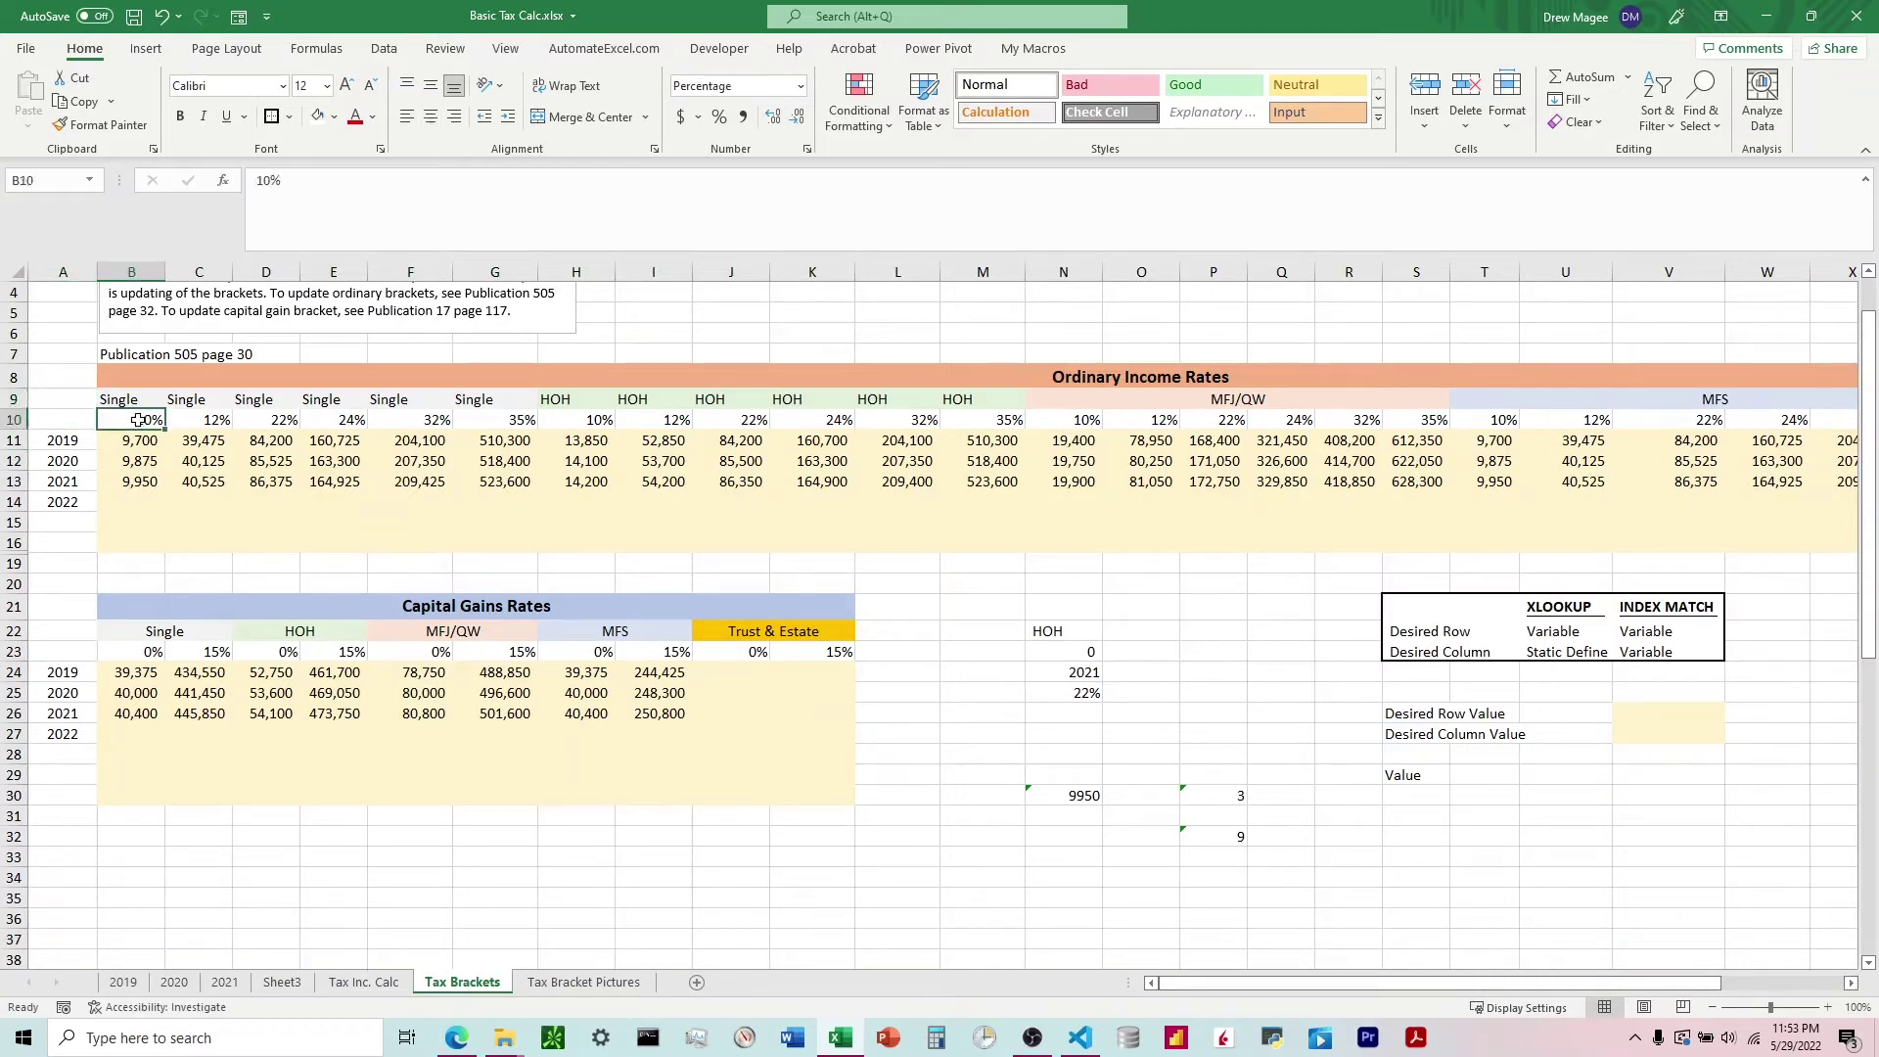
pyautogui.click(202, 460)
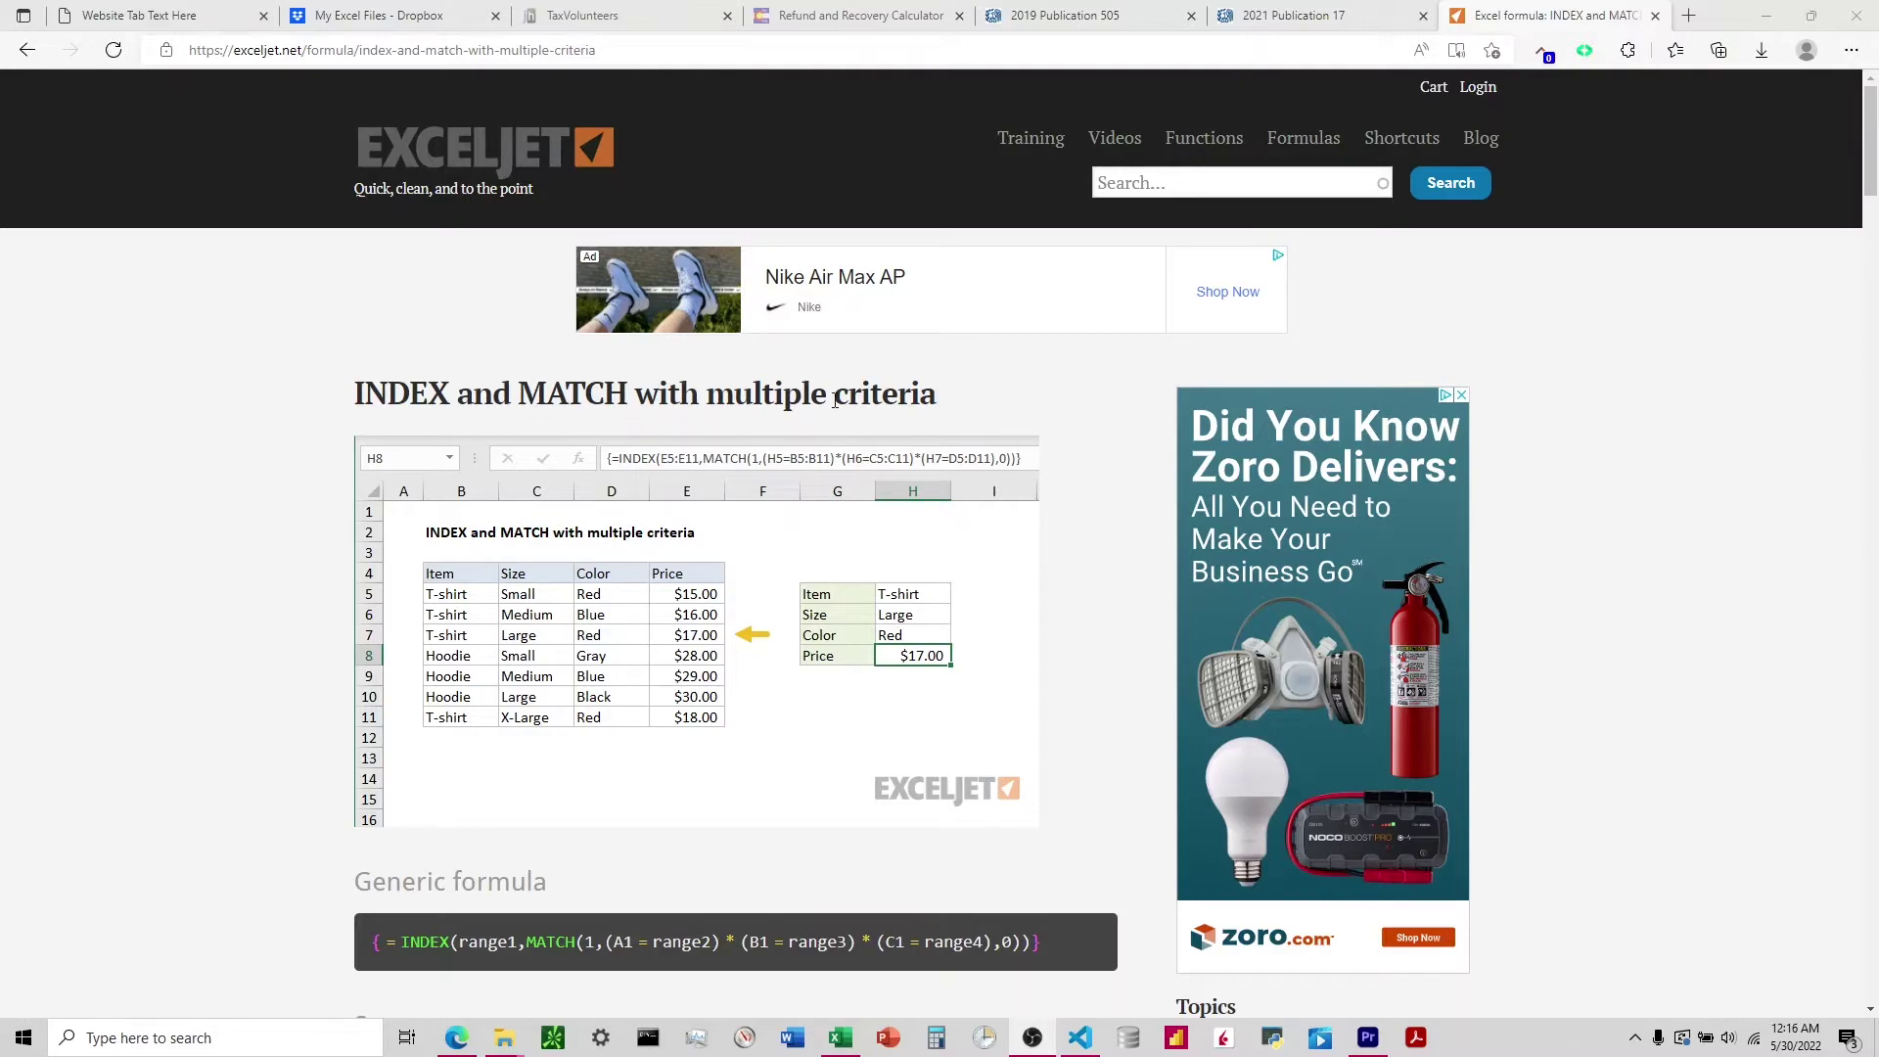
# Scroll through the Exceljet INDEX/MATCH multiple-criteria article, then move the browser aside to reveal the workbook
pyautogui.scroll(-10, 812, 424)
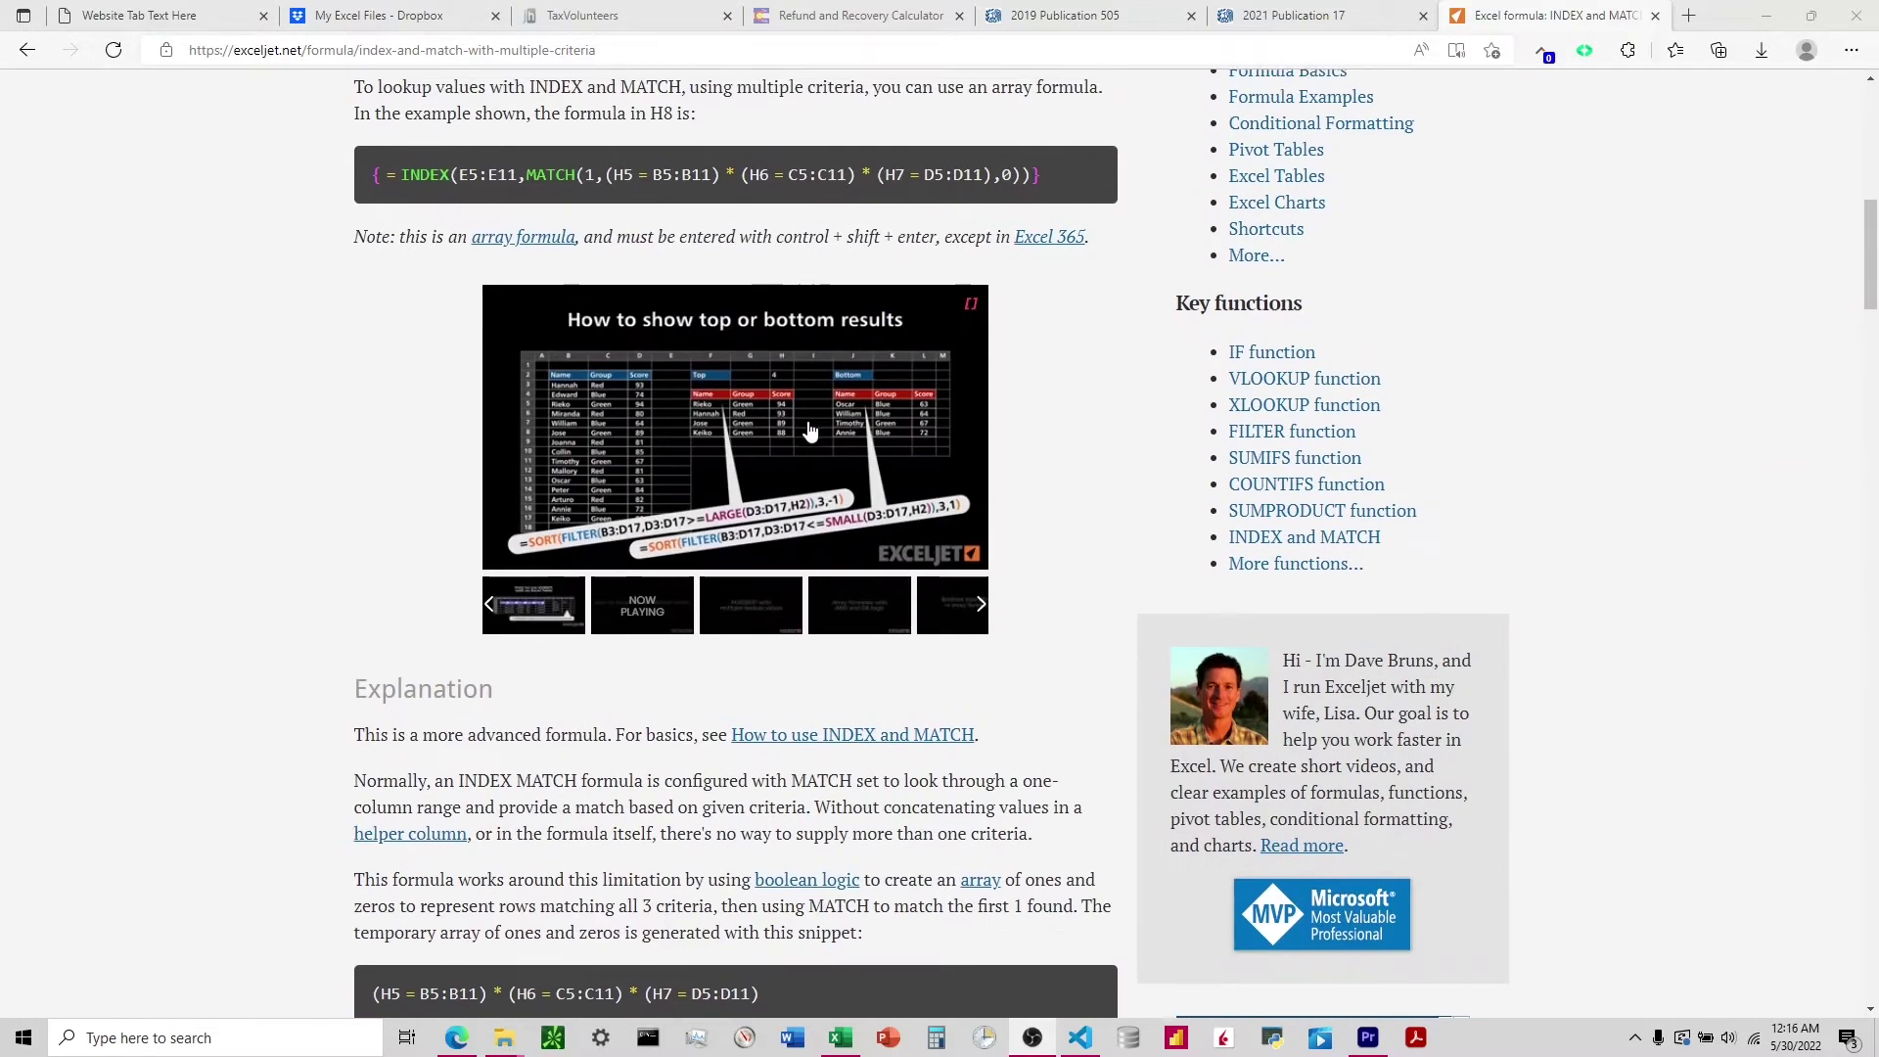
pyautogui.scroll(10, 808, 431)
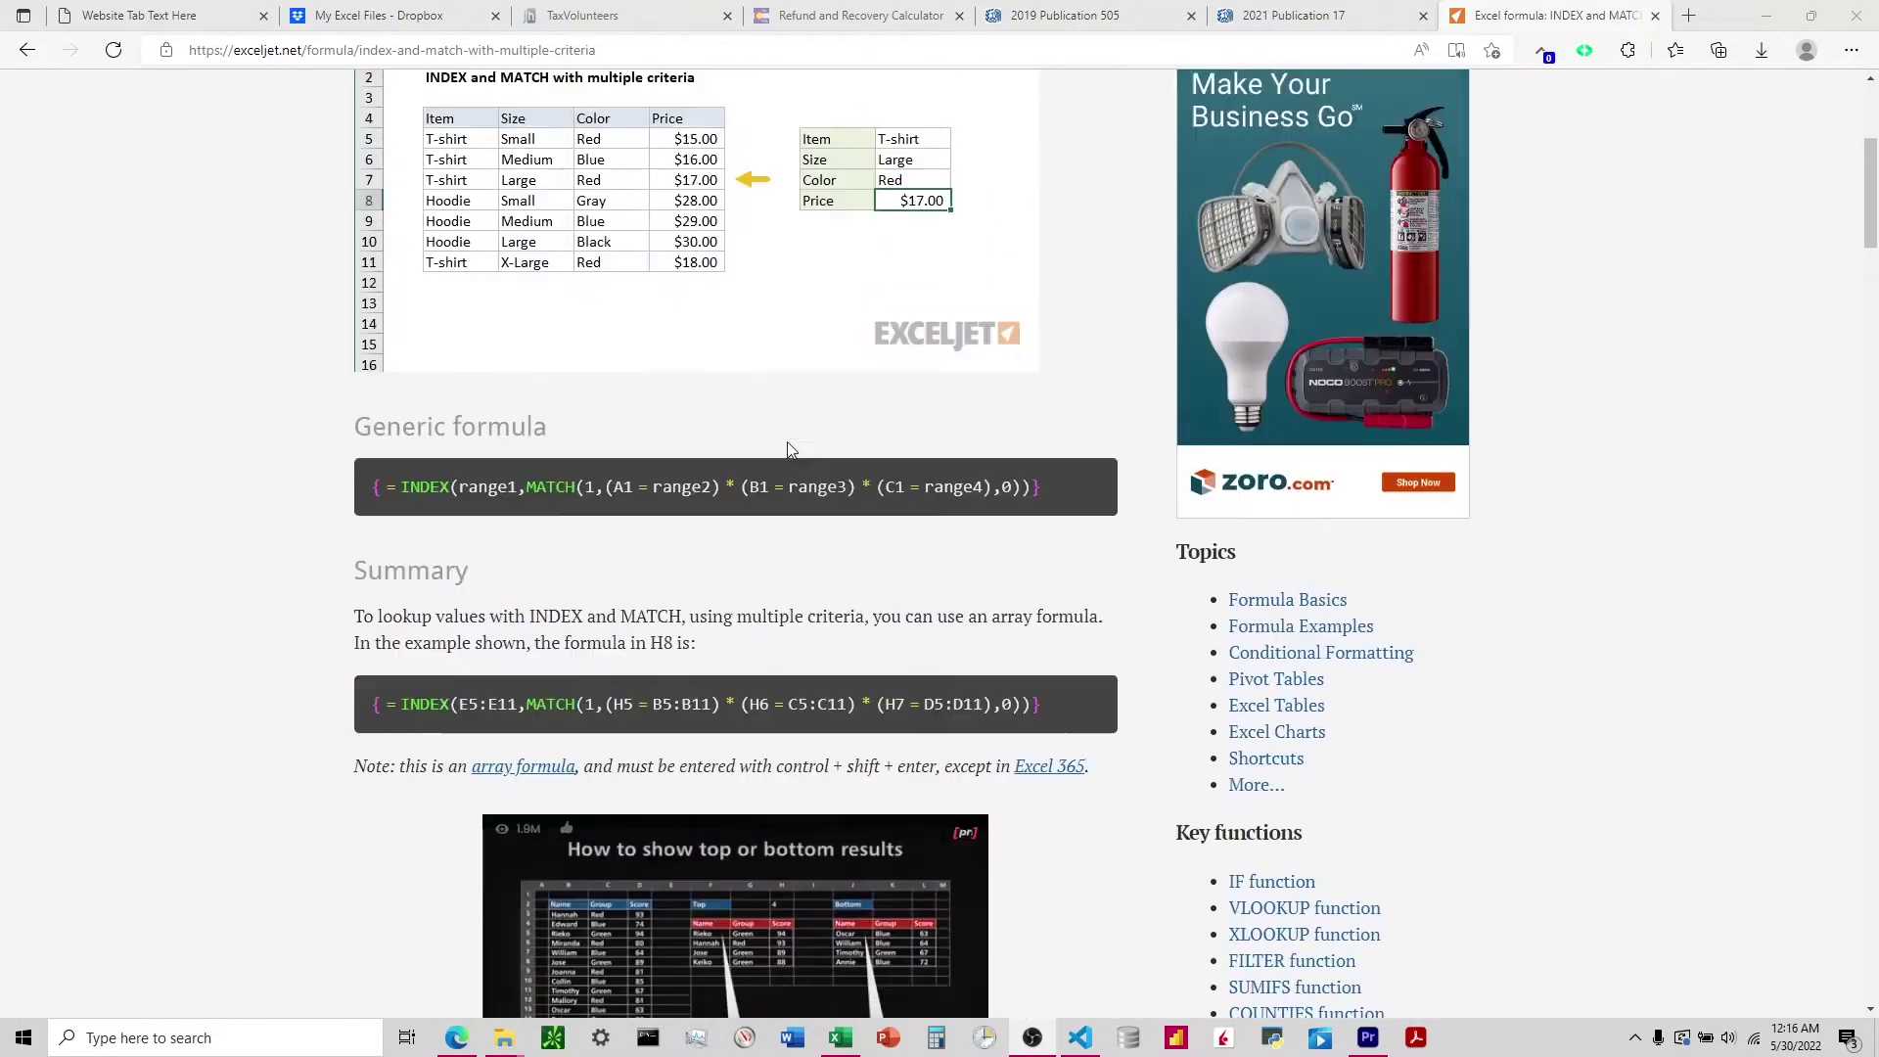
pyautogui.scroll(-3, 759, 465)
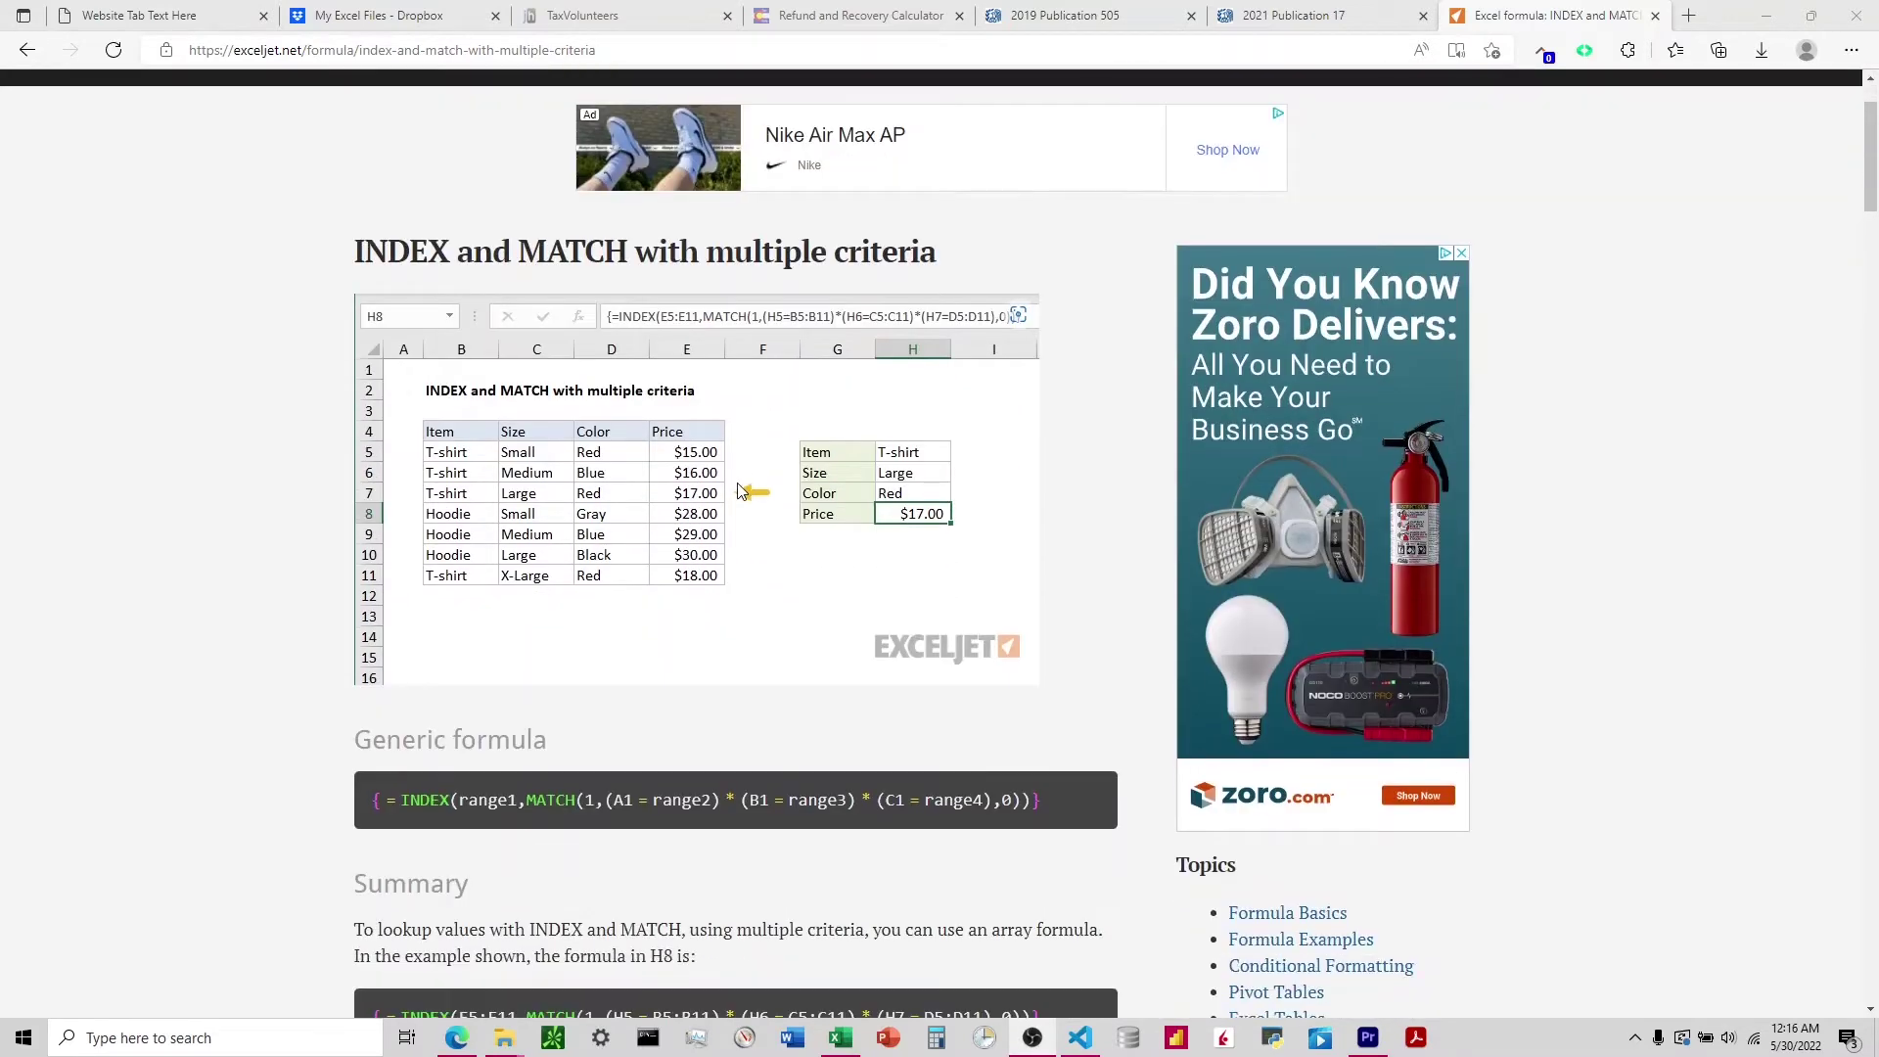
pyautogui.scroll(-3, 725, 499)
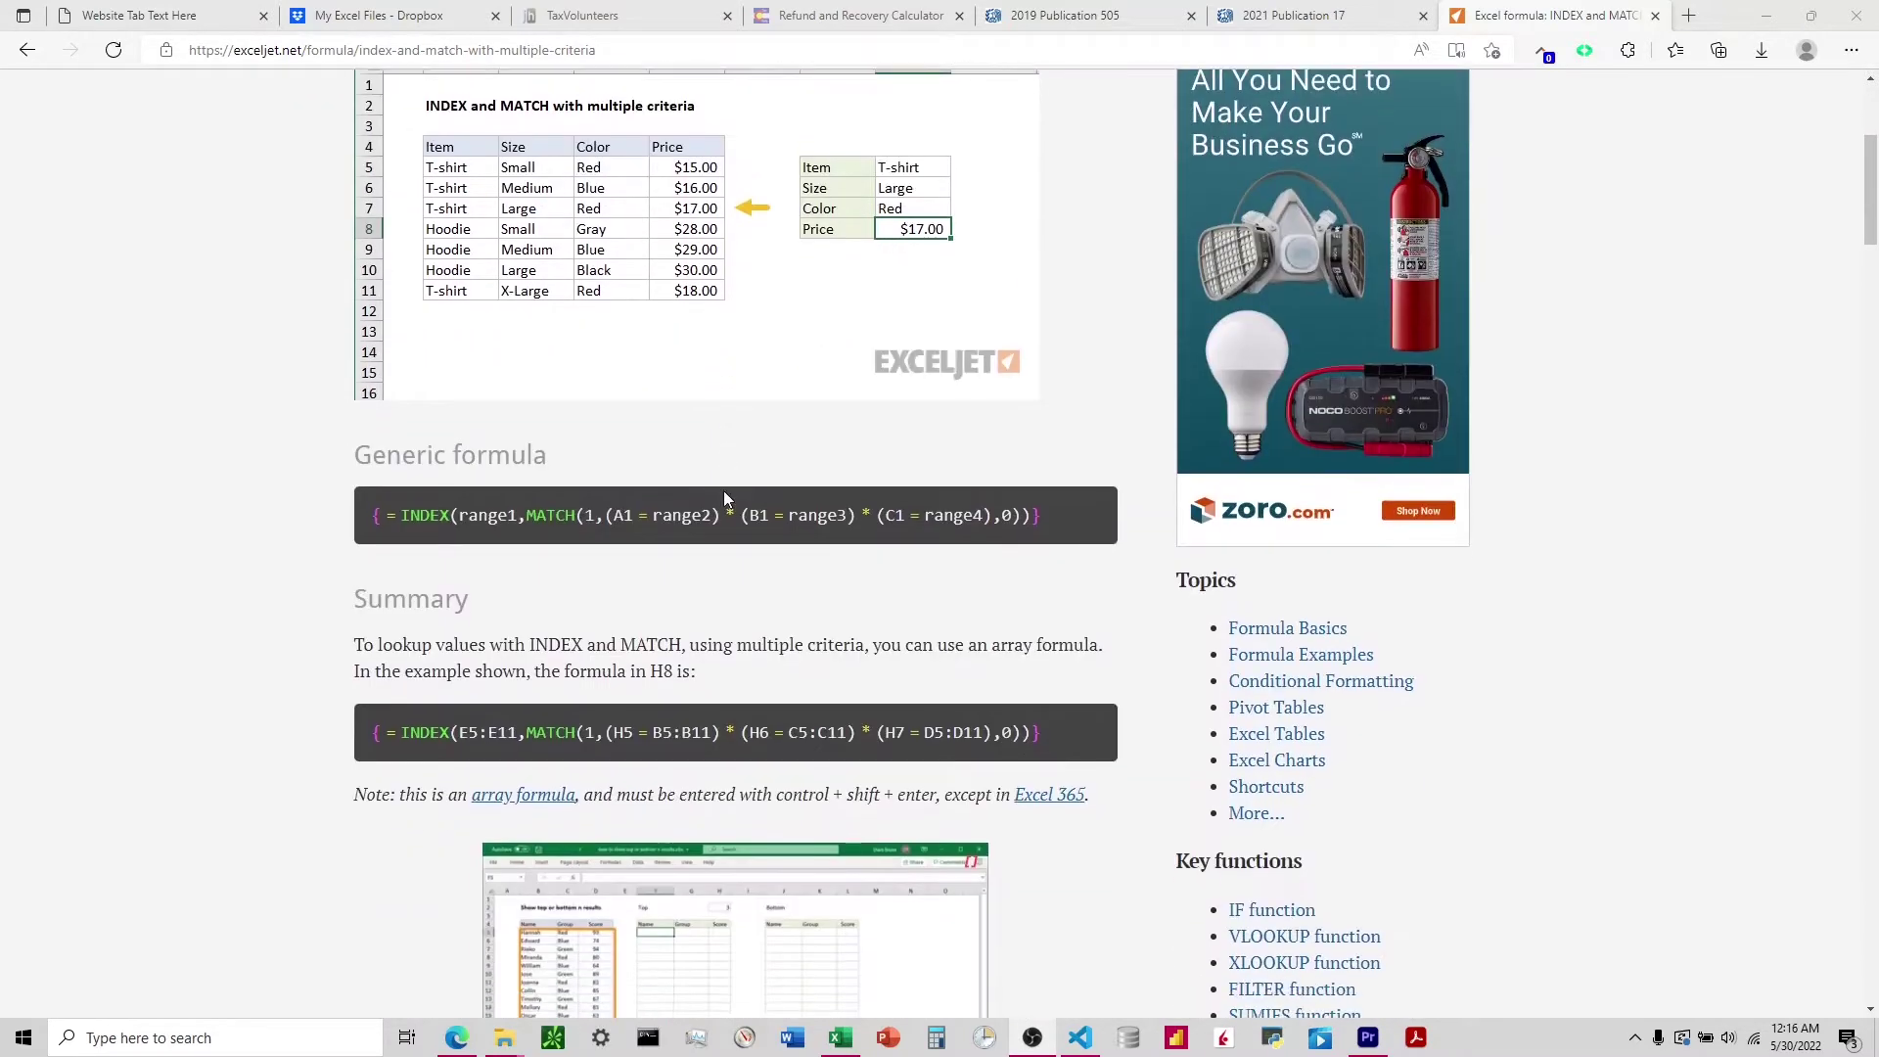
pyautogui.scroll(-6, 719, 494)
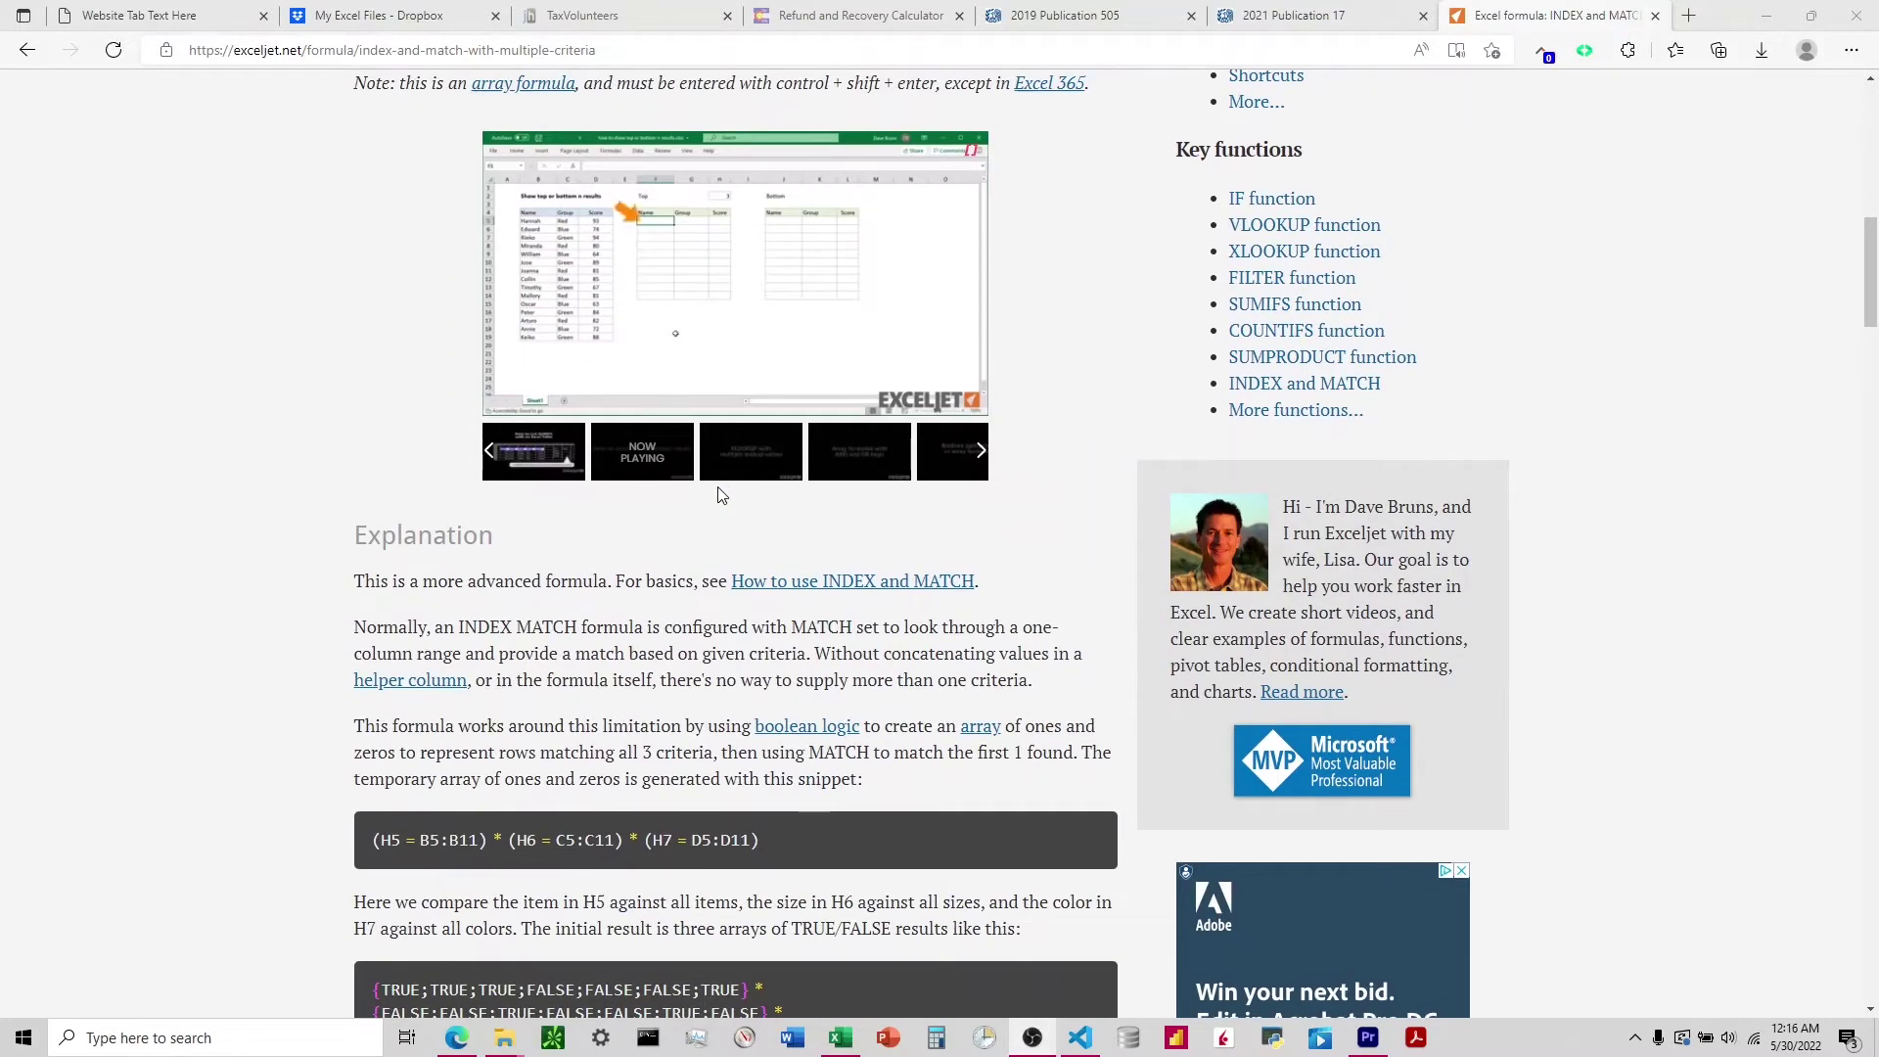
pyautogui.scroll(-3, 720, 497)
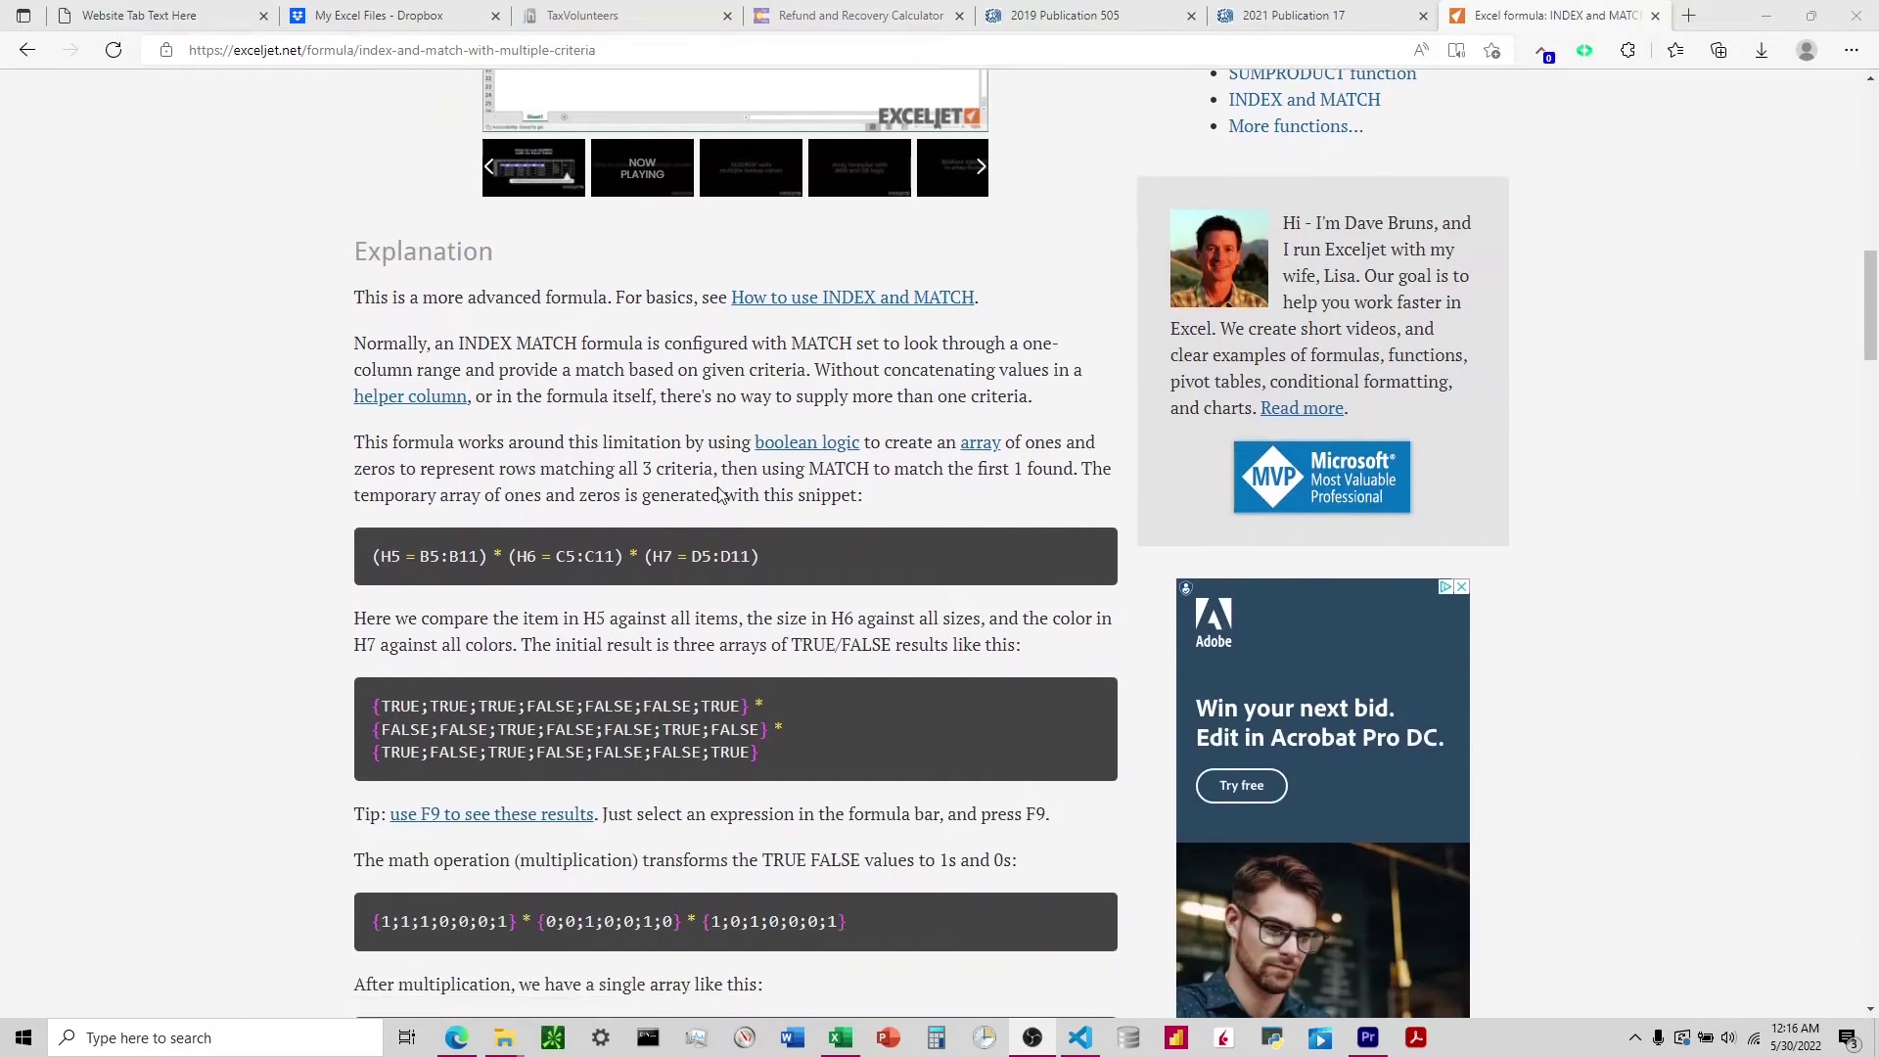
pyautogui.scroll(14, 719, 494)
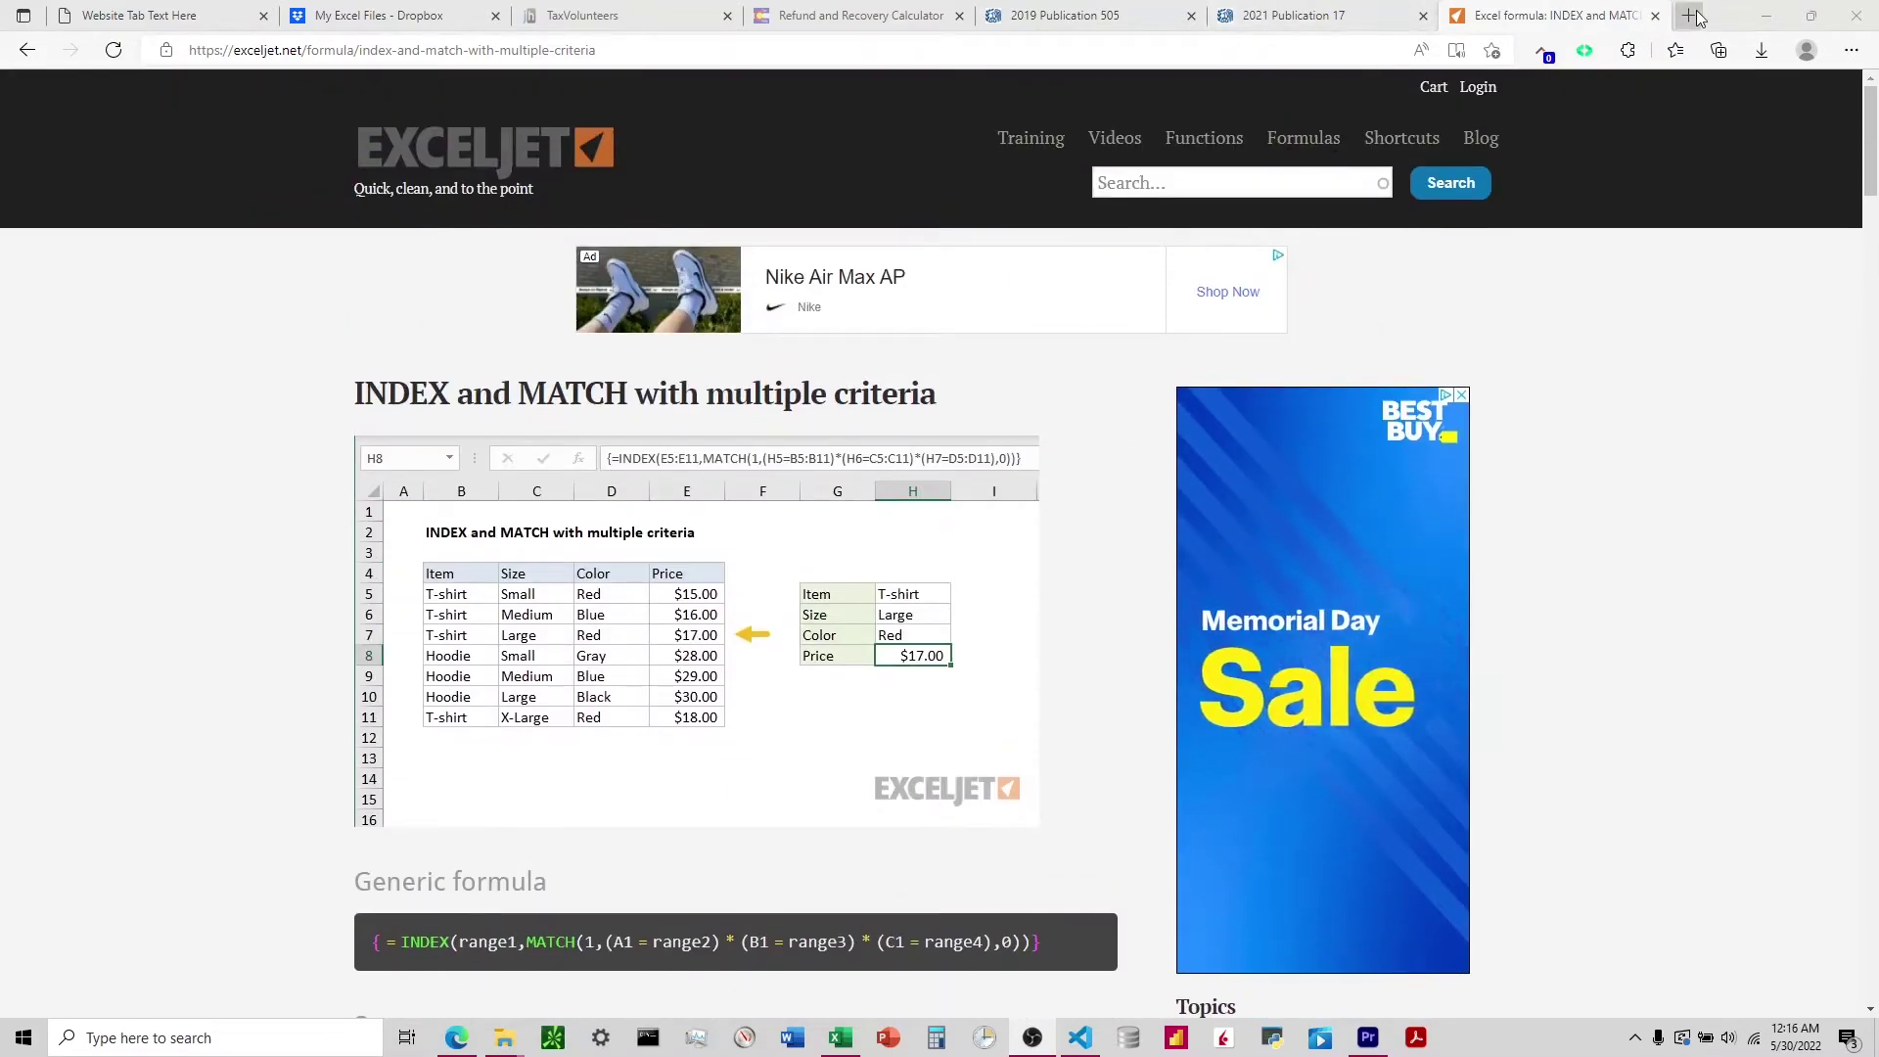
pyautogui.moveTo(1402, 8); pyautogui.dragTo(1844, 4)
pyautogui.hotkey('alt', 'Tab')
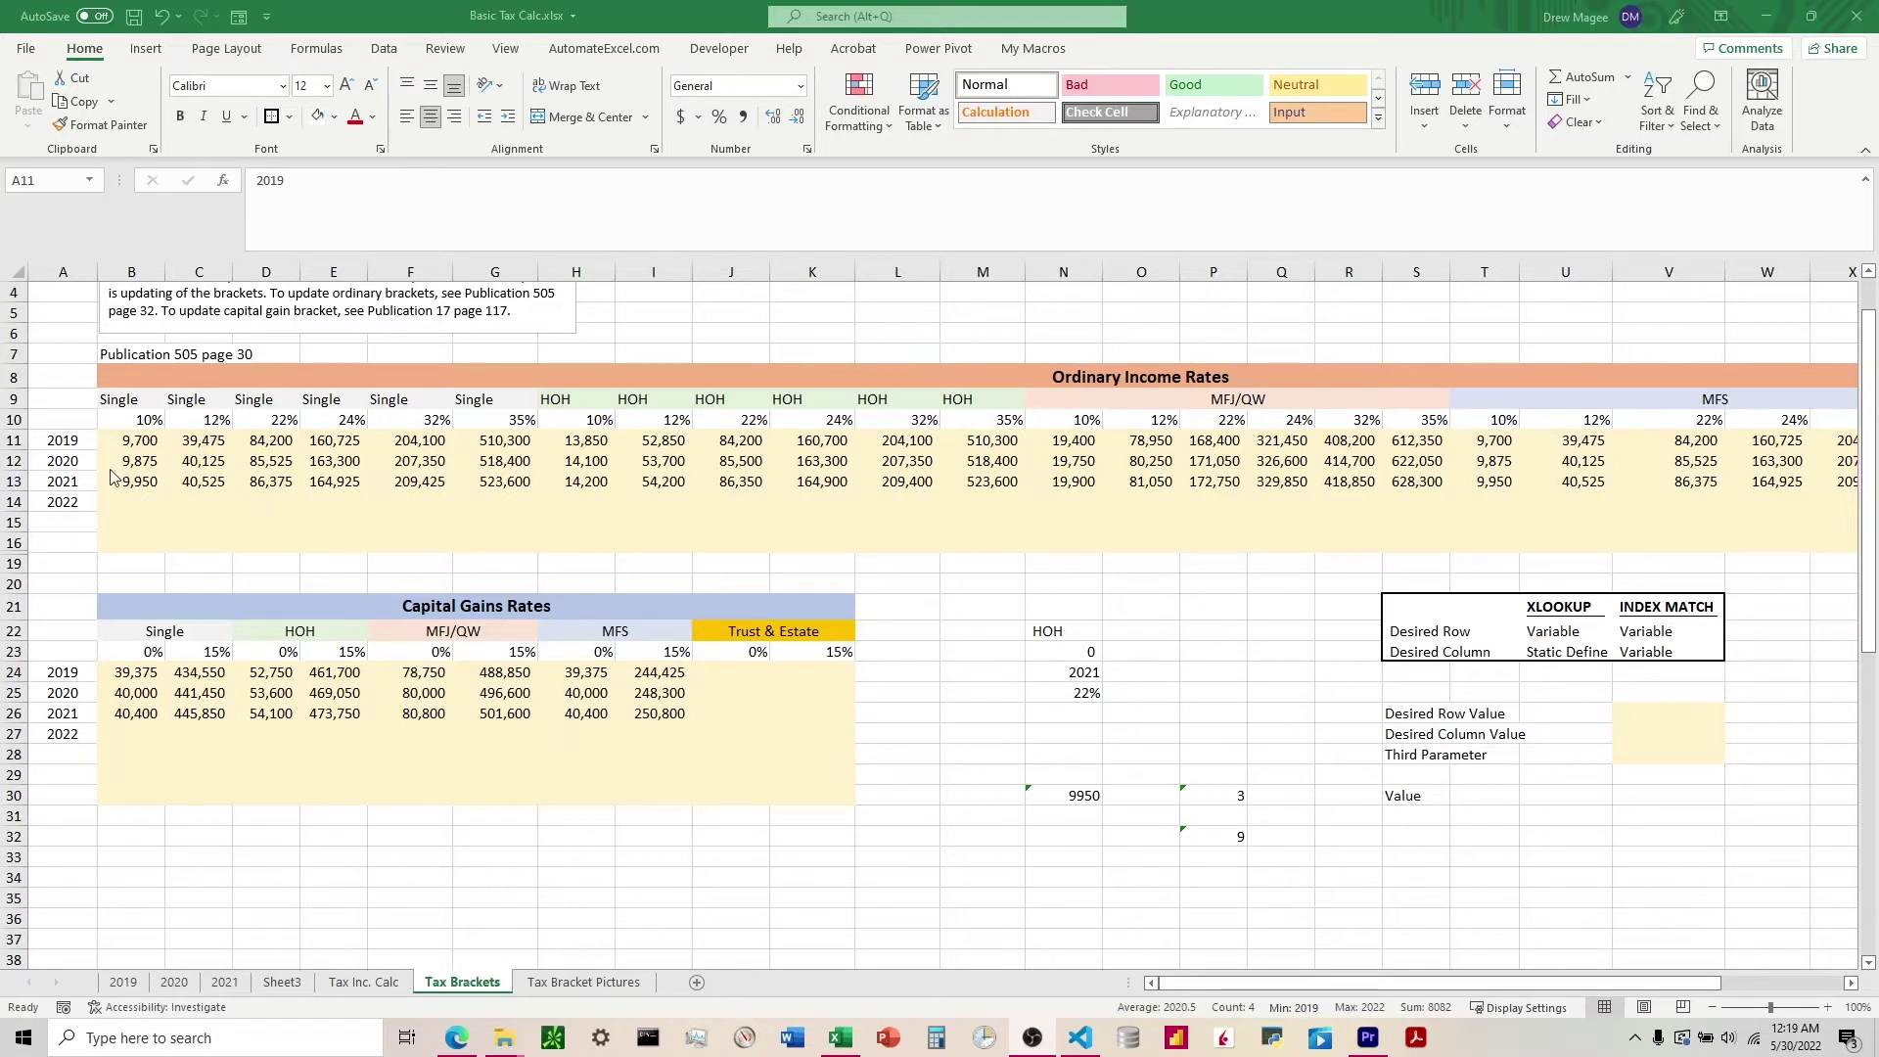
pyautogui.click(67, 482)
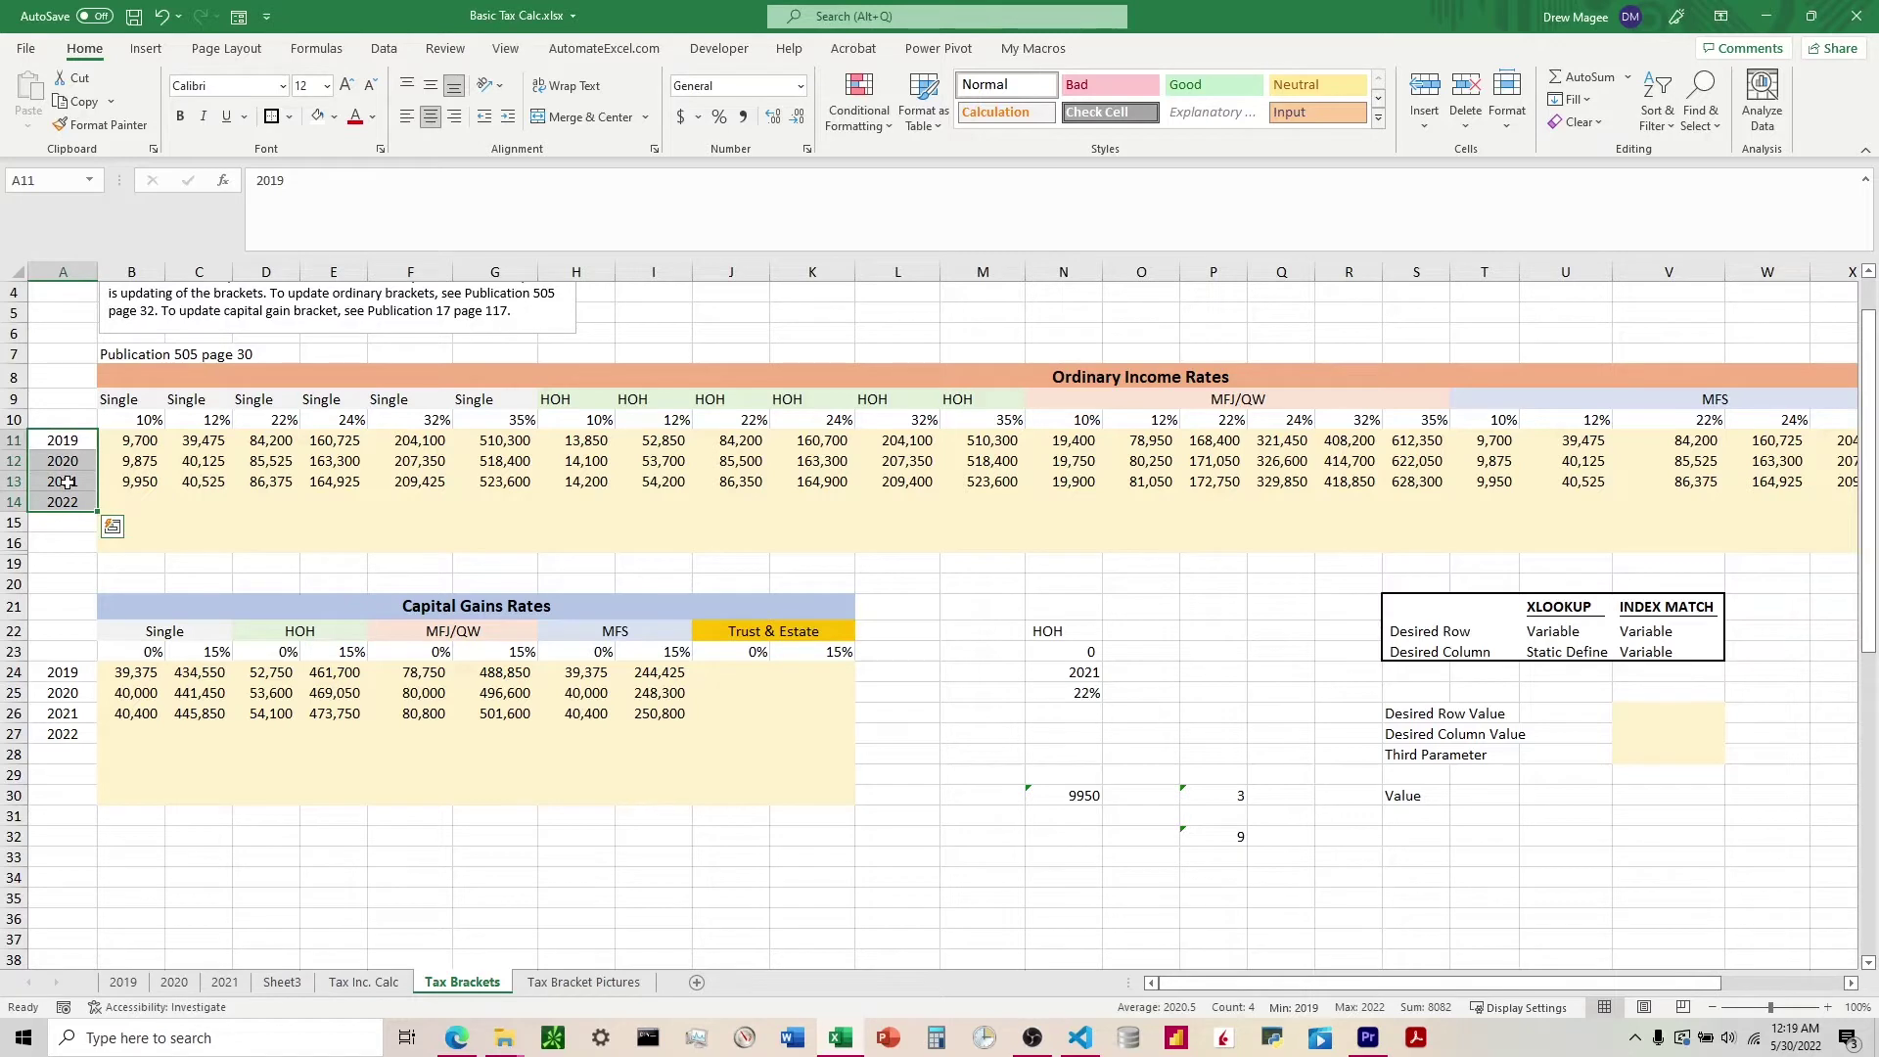
pyautogui.click(67, 481)
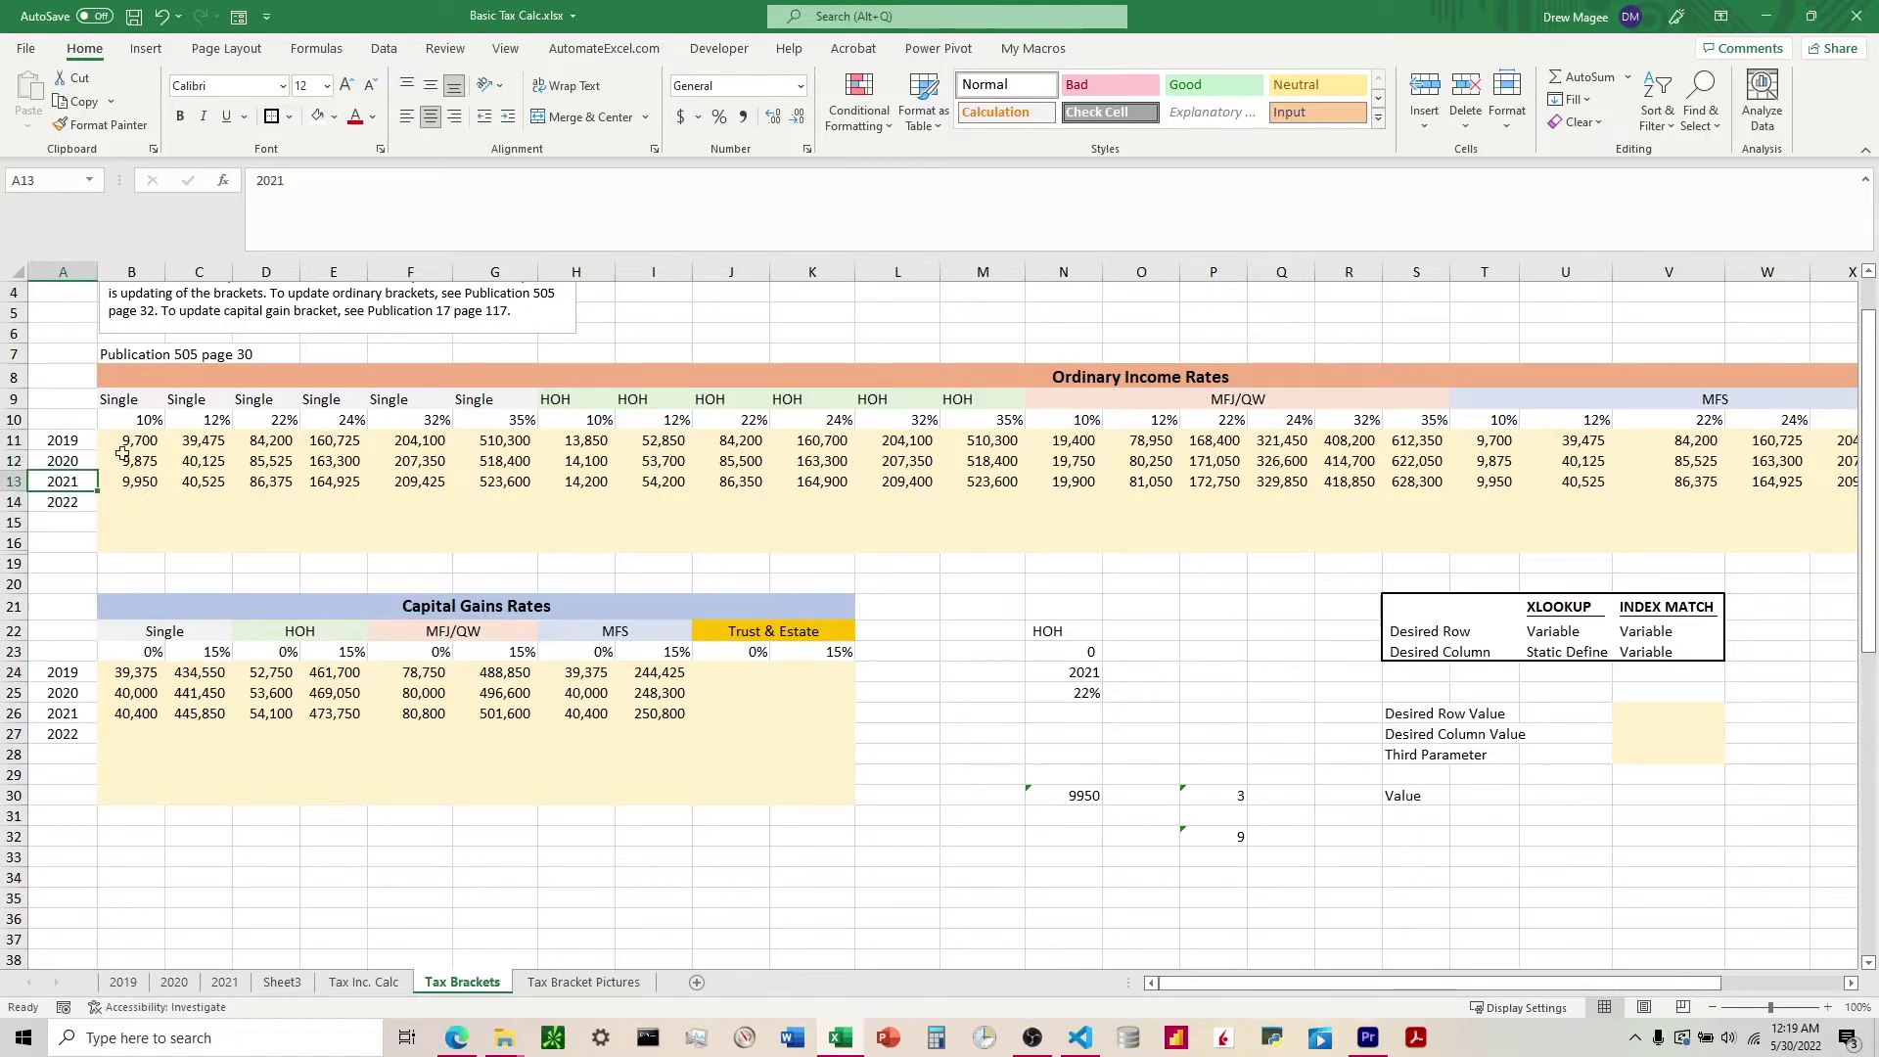
pyautogui.click(352, 421)
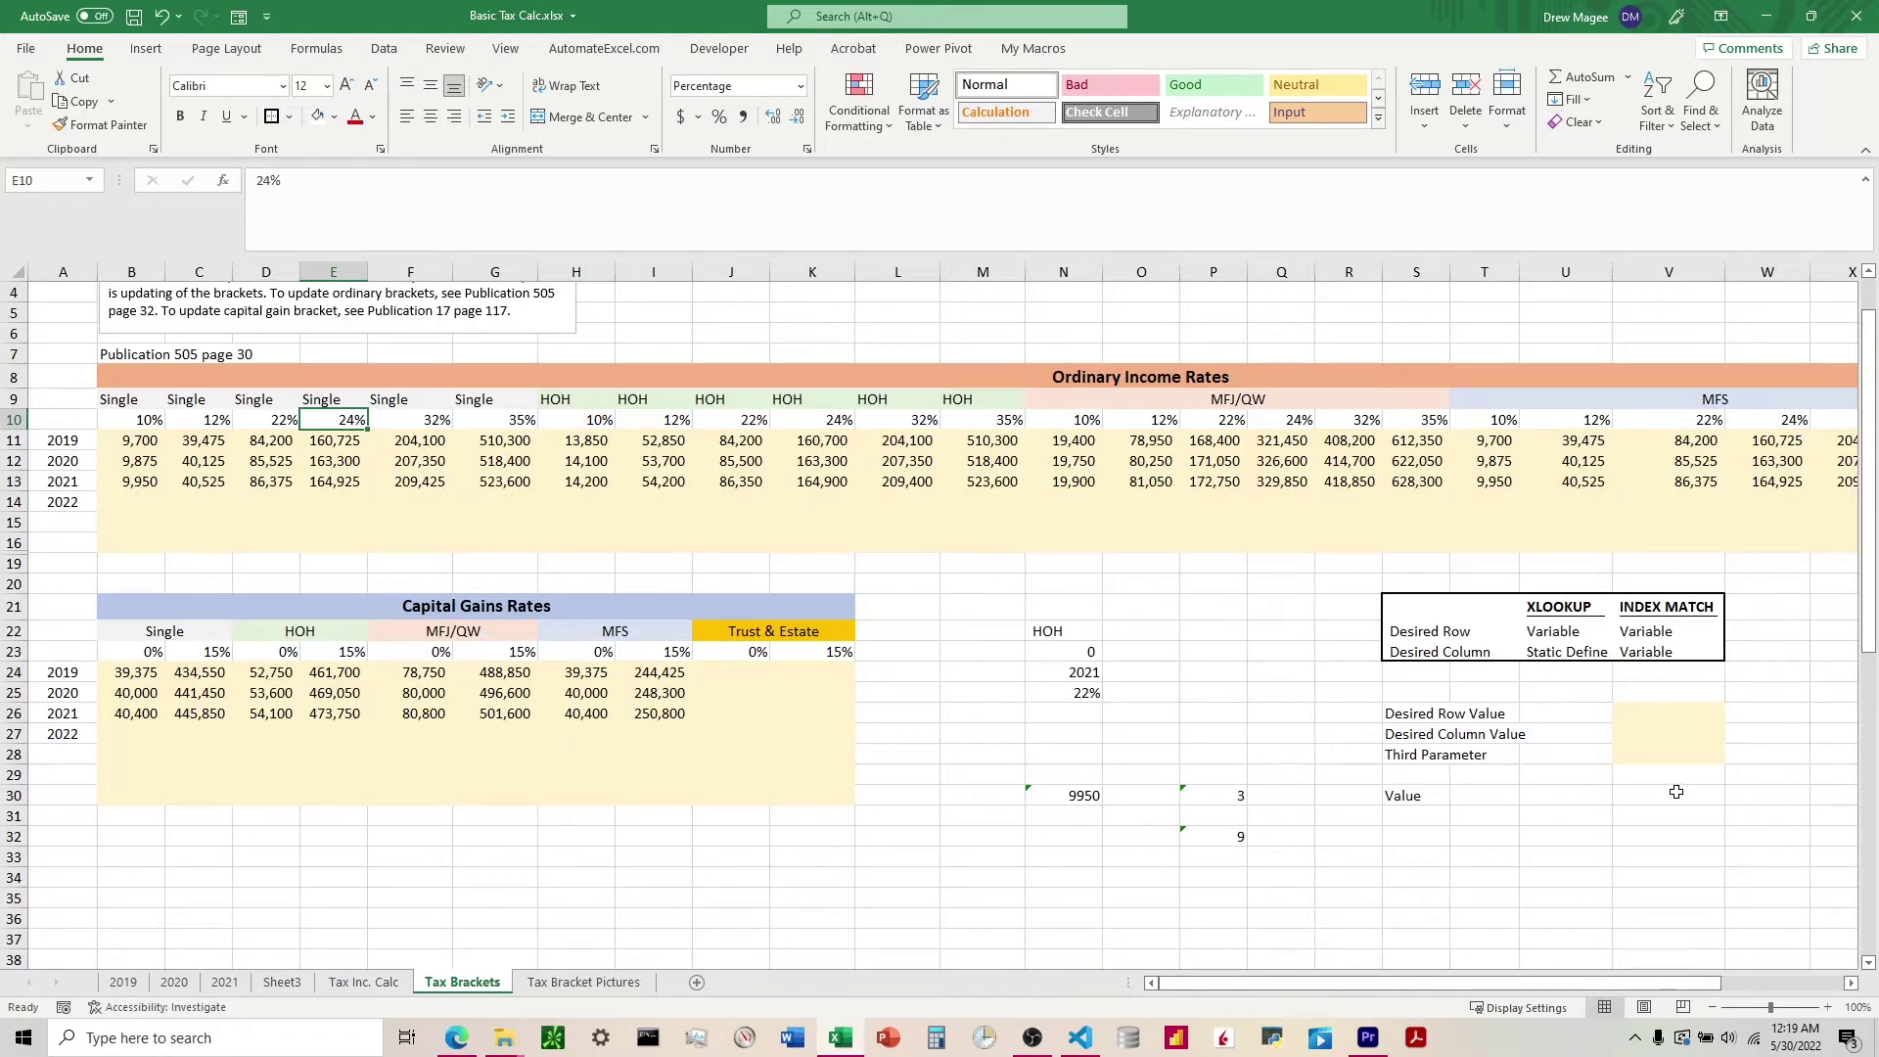
# Enter 2020 as the Desired Row Value in V26
pyautogui.click(1676, 792)
pyautogui.write('=')
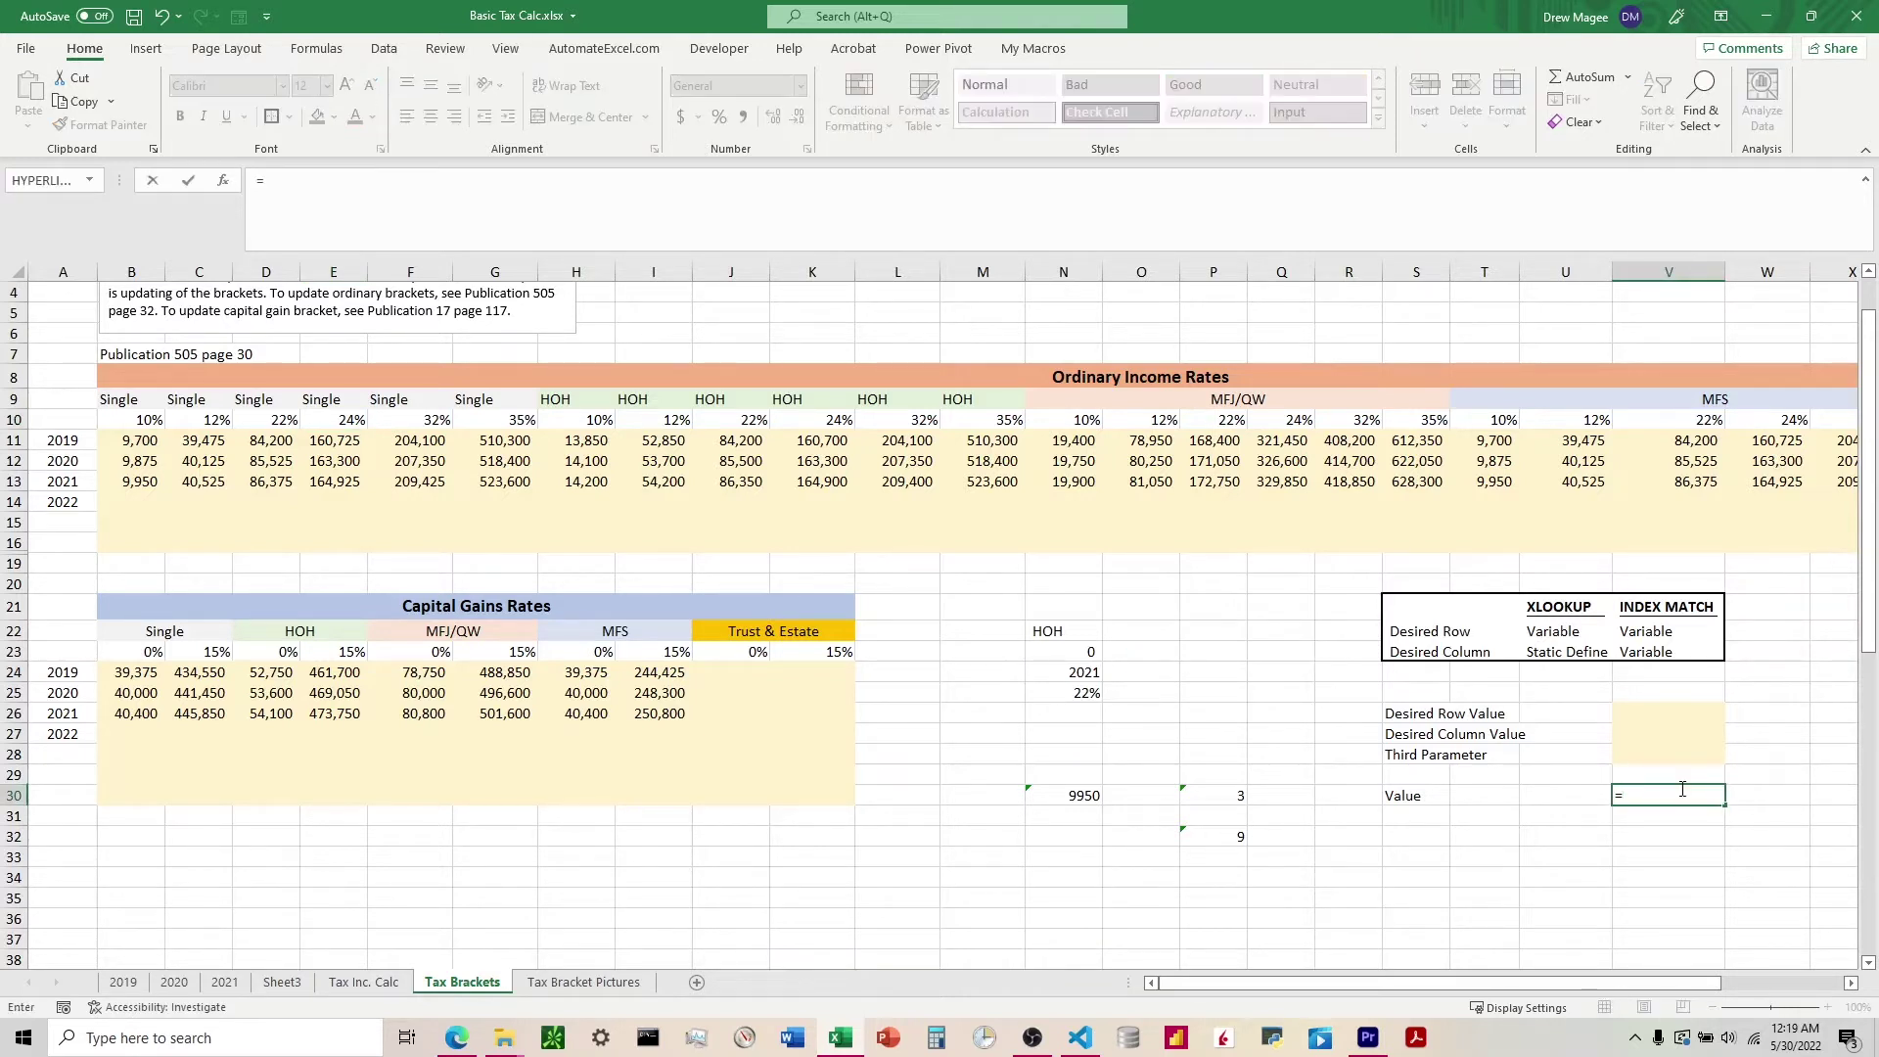
pyautogui.press('Escape')
pyautogui.click(1675, 712)
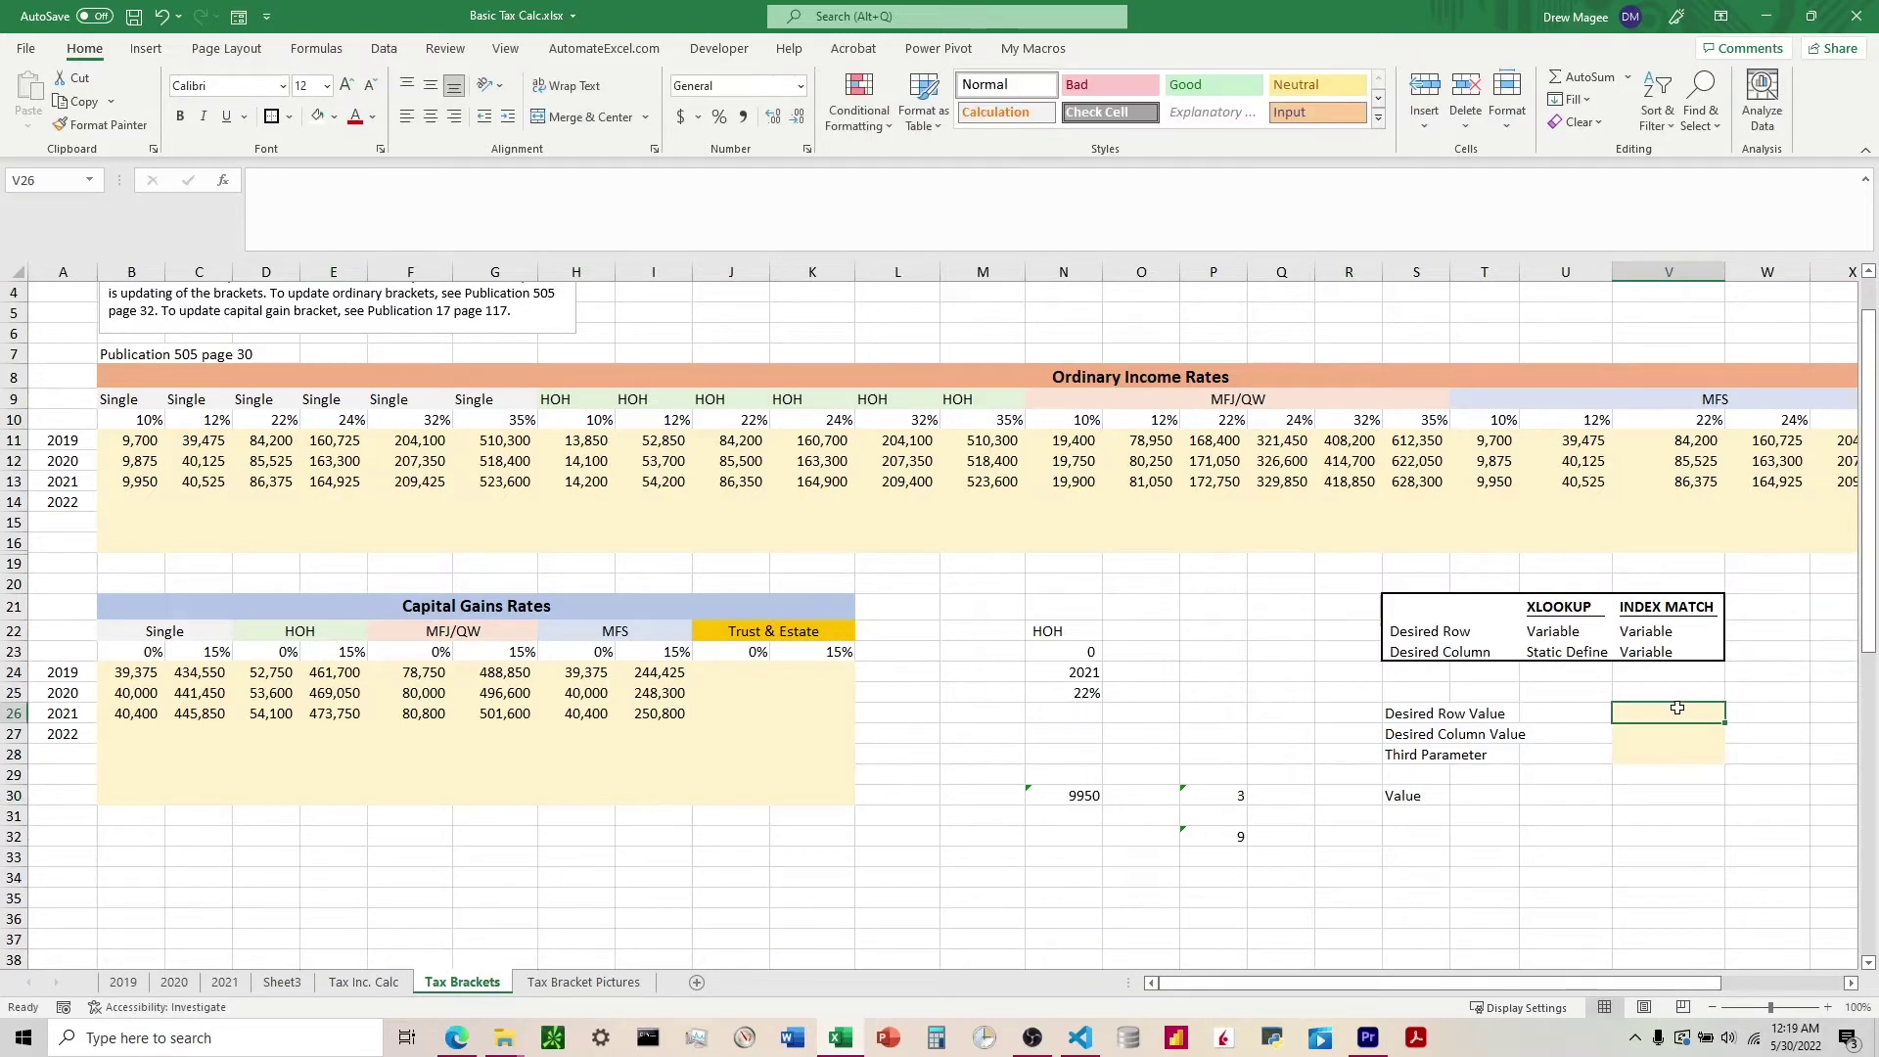
pyautogui.write('2020')
pyautogui.press('Return')
# In V30, XLOOKUP V26 in A10:A14 returning the Single 10% column B10:B14, giving 9875
pyautogui.click(1647, 795)
pyautogui.write('=XLOOKUP(')
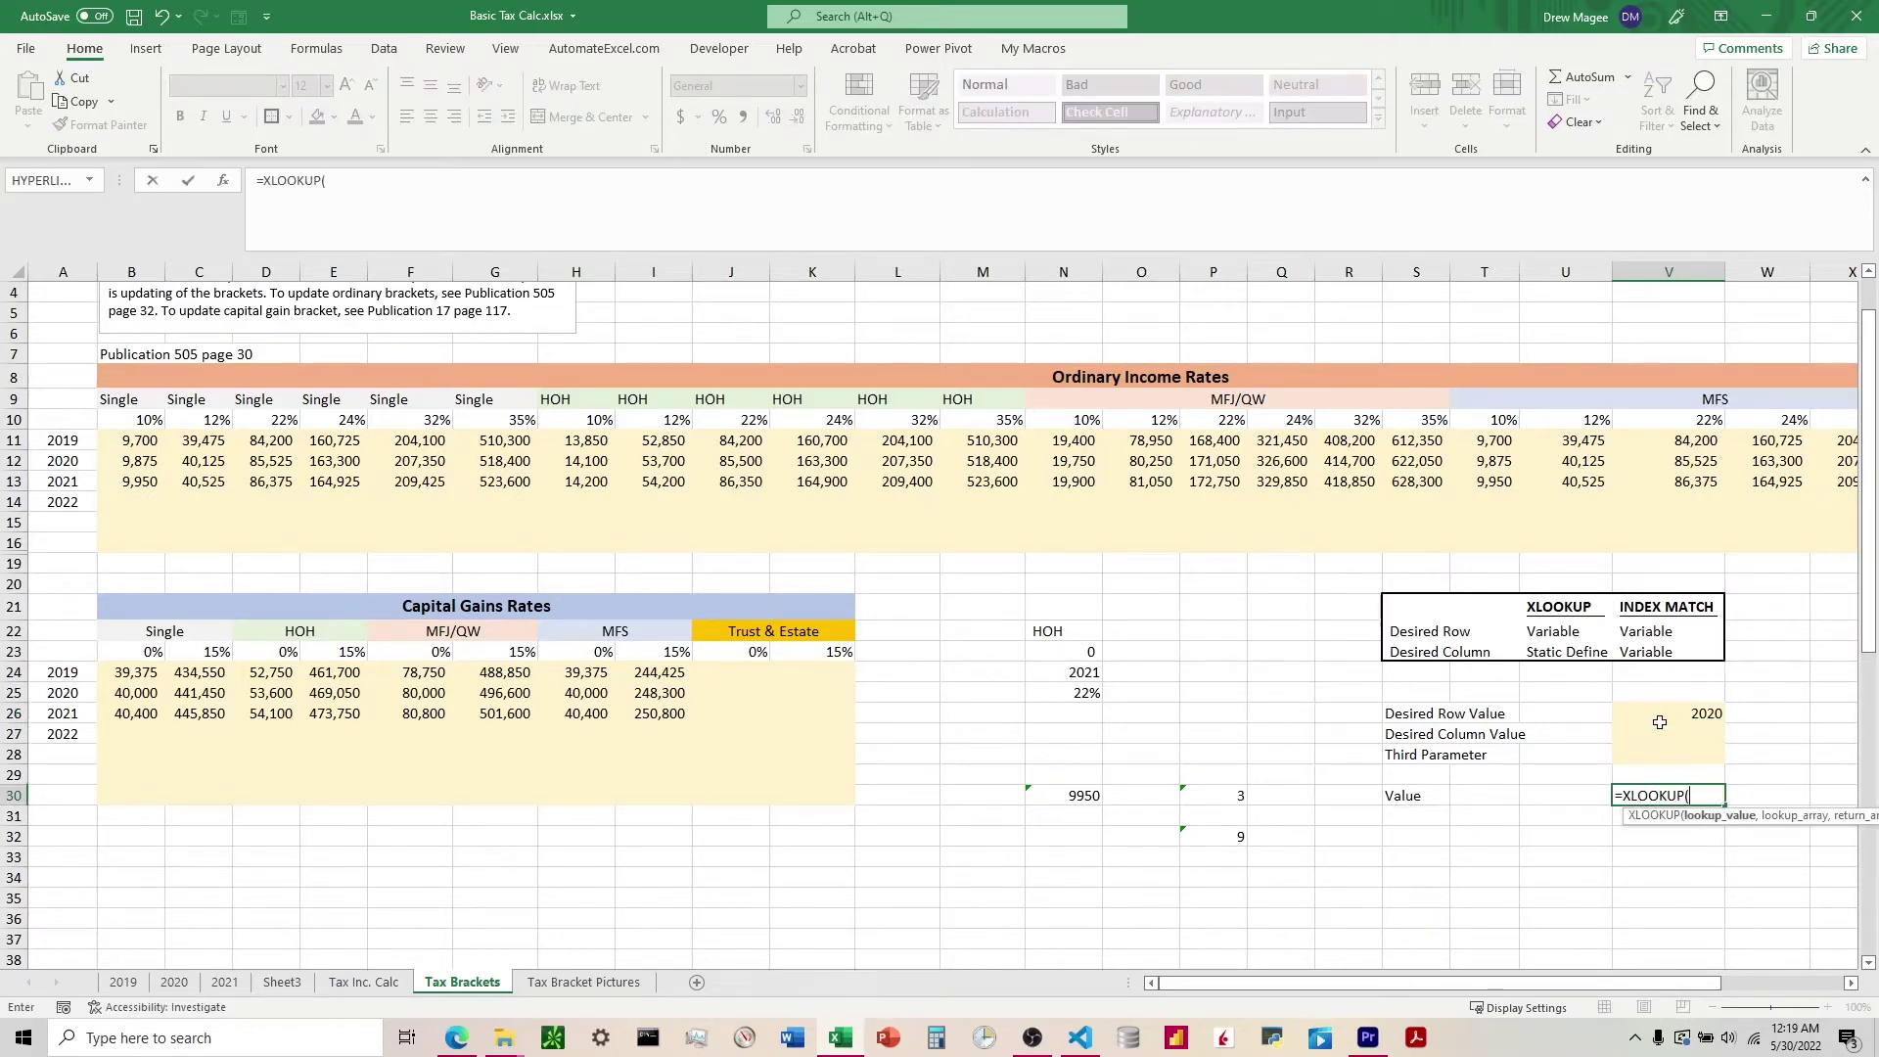
pyautogui.click(1676, 713)
pyautogui.write(',')
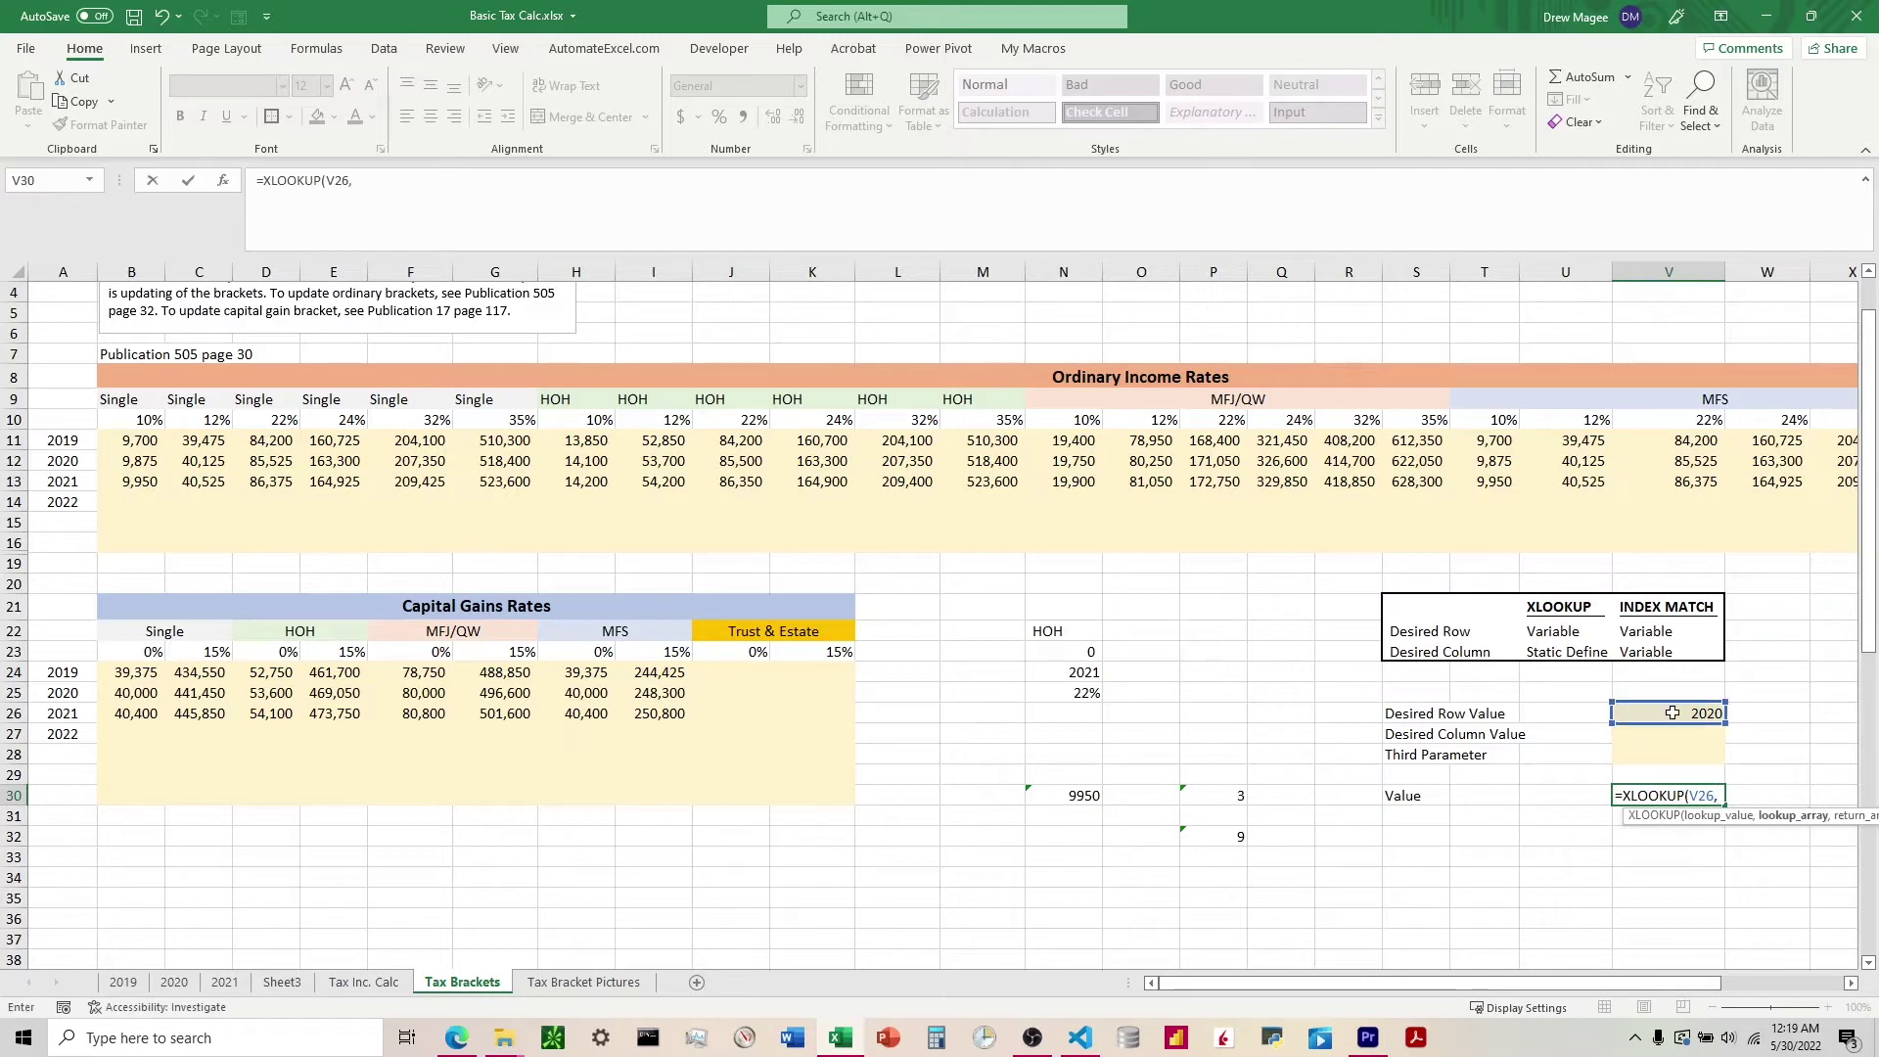
pyautogui.moveTo(73, 426); pyautogui.dragTo(66, 510)
pyautogui.write(',')
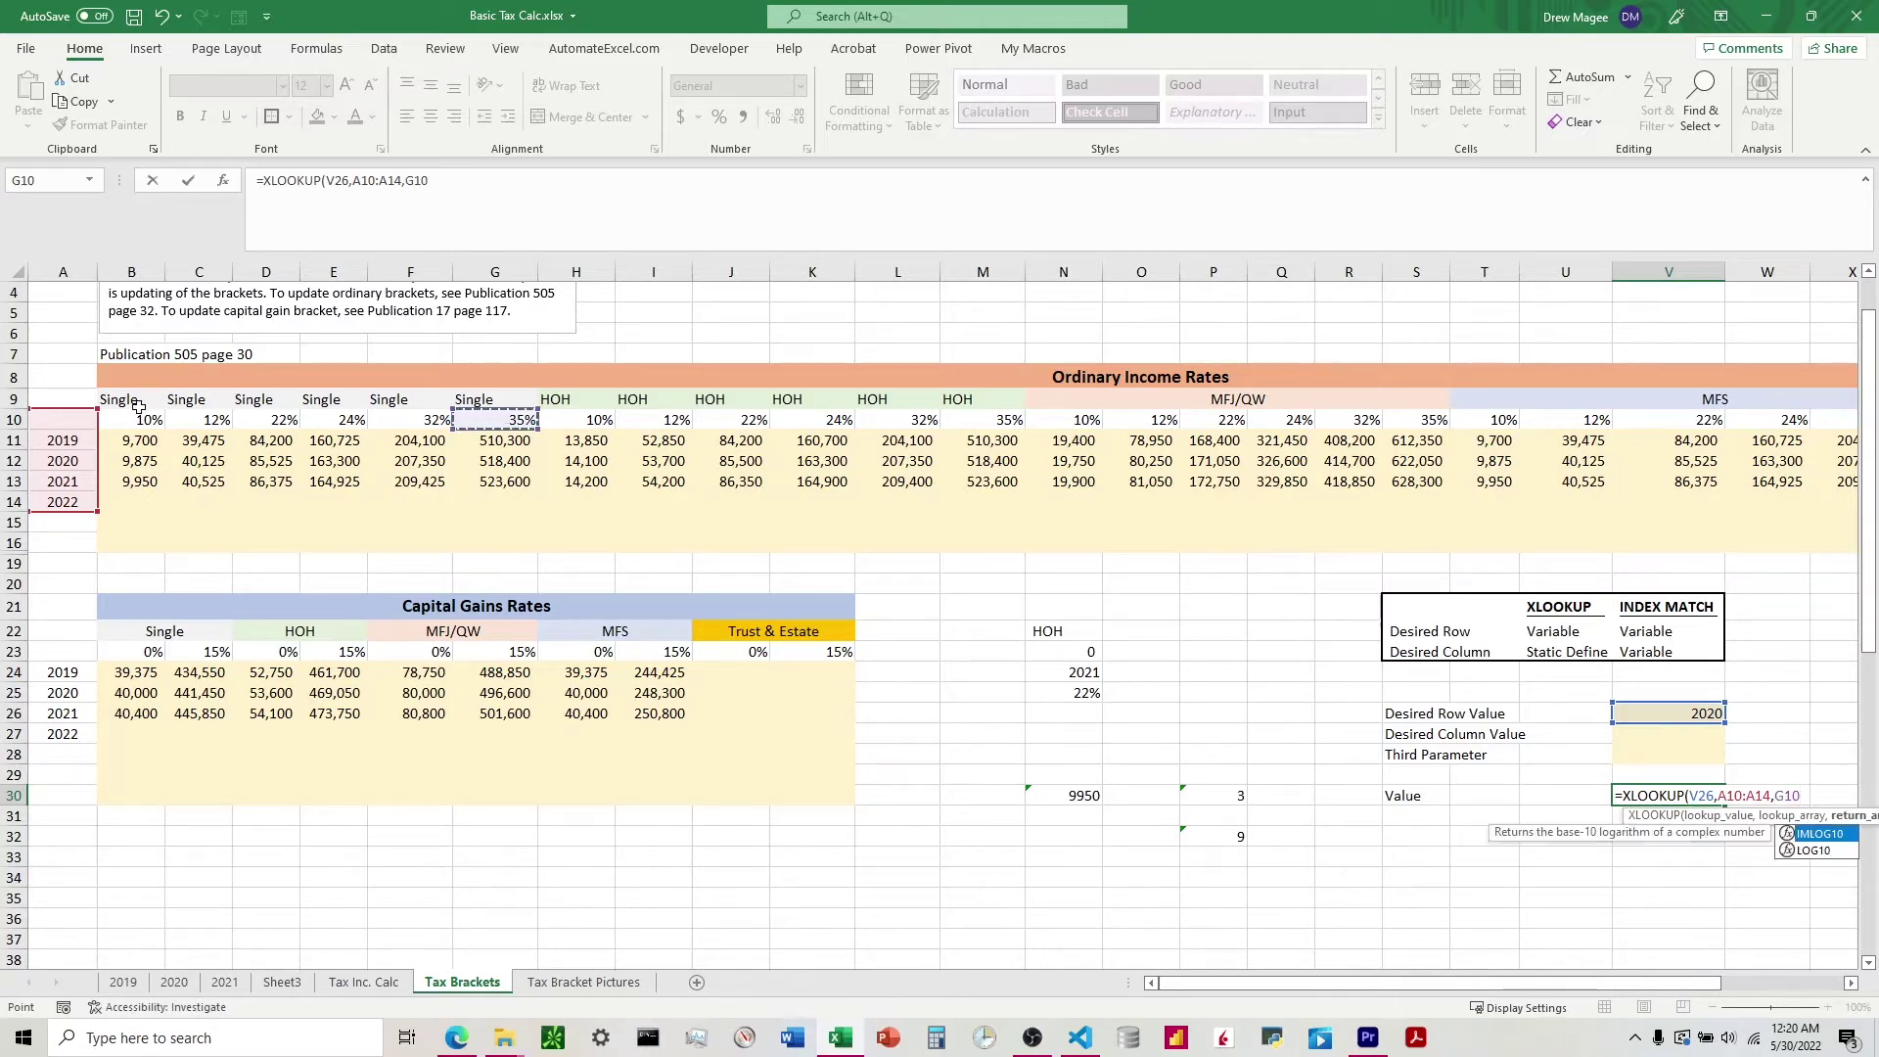
pyautogui.moveTo(132, 419); pyautogui.dragTo(130, 506)
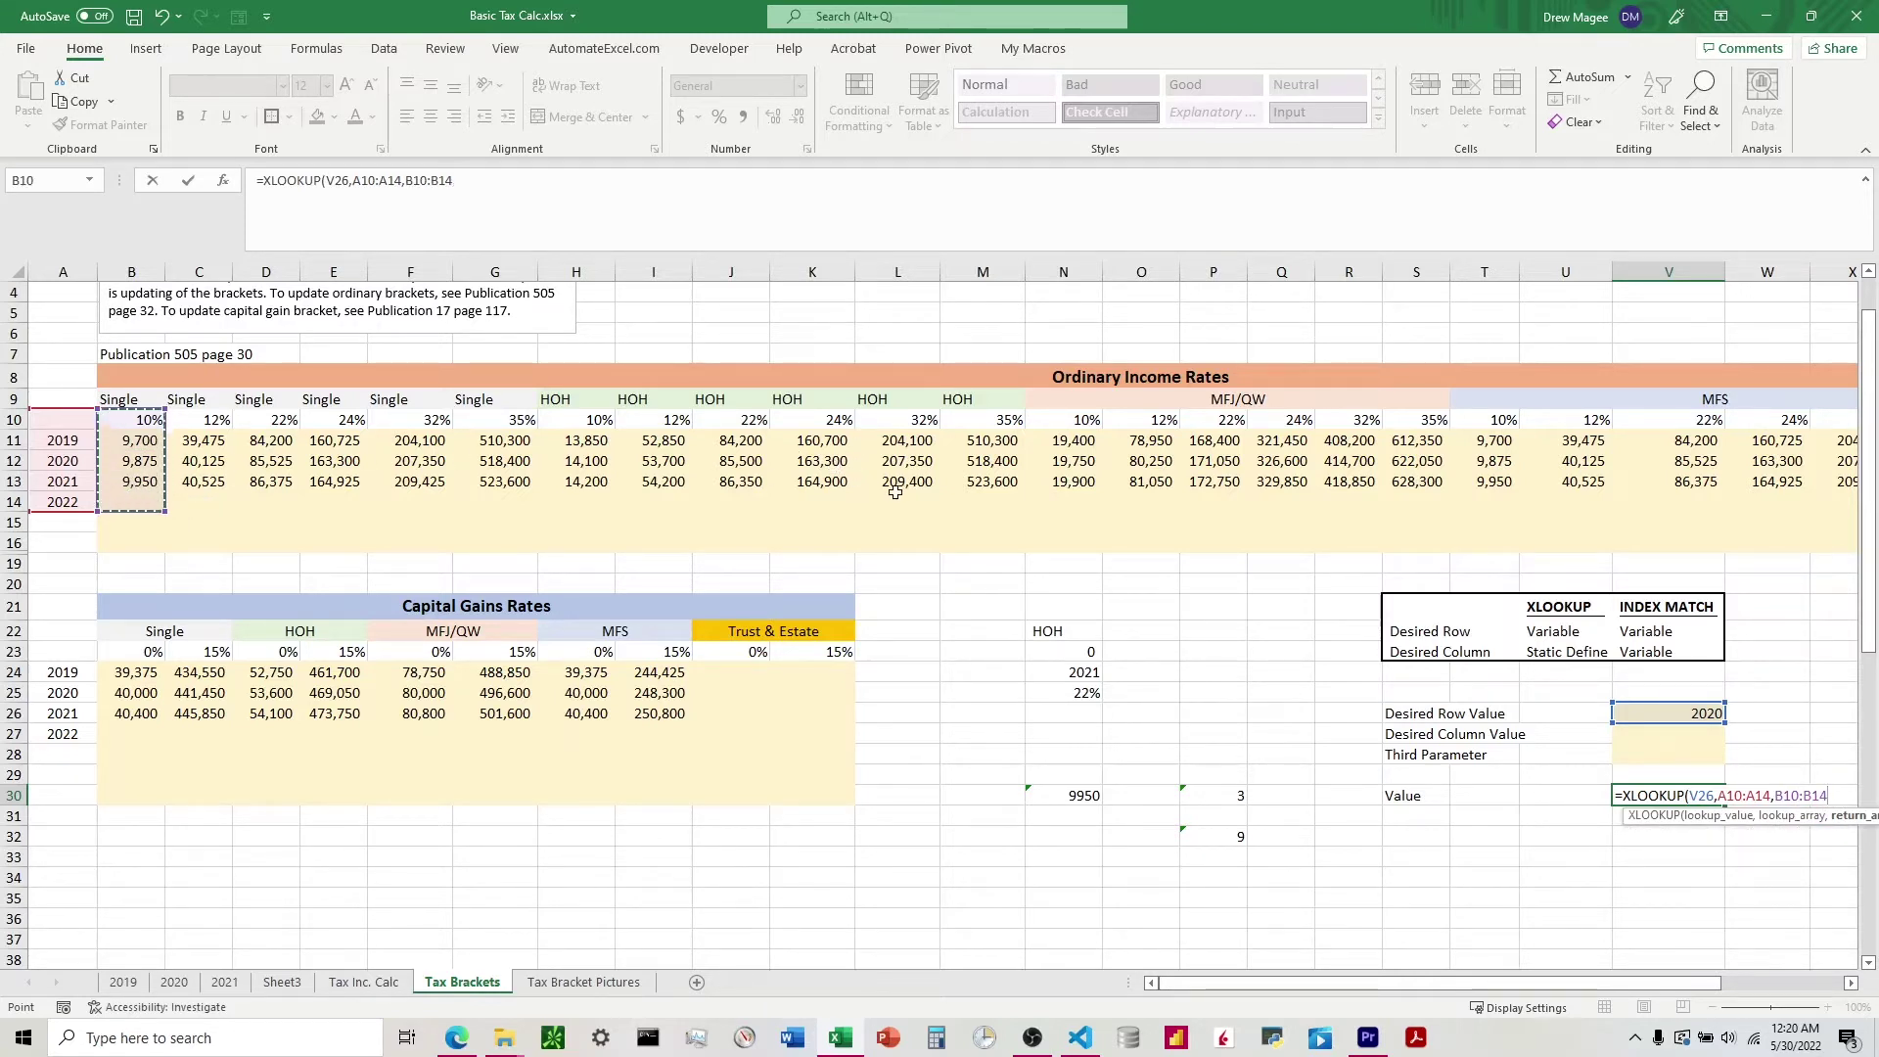
pyautogui.write(',')
pyautogui.press('Return')
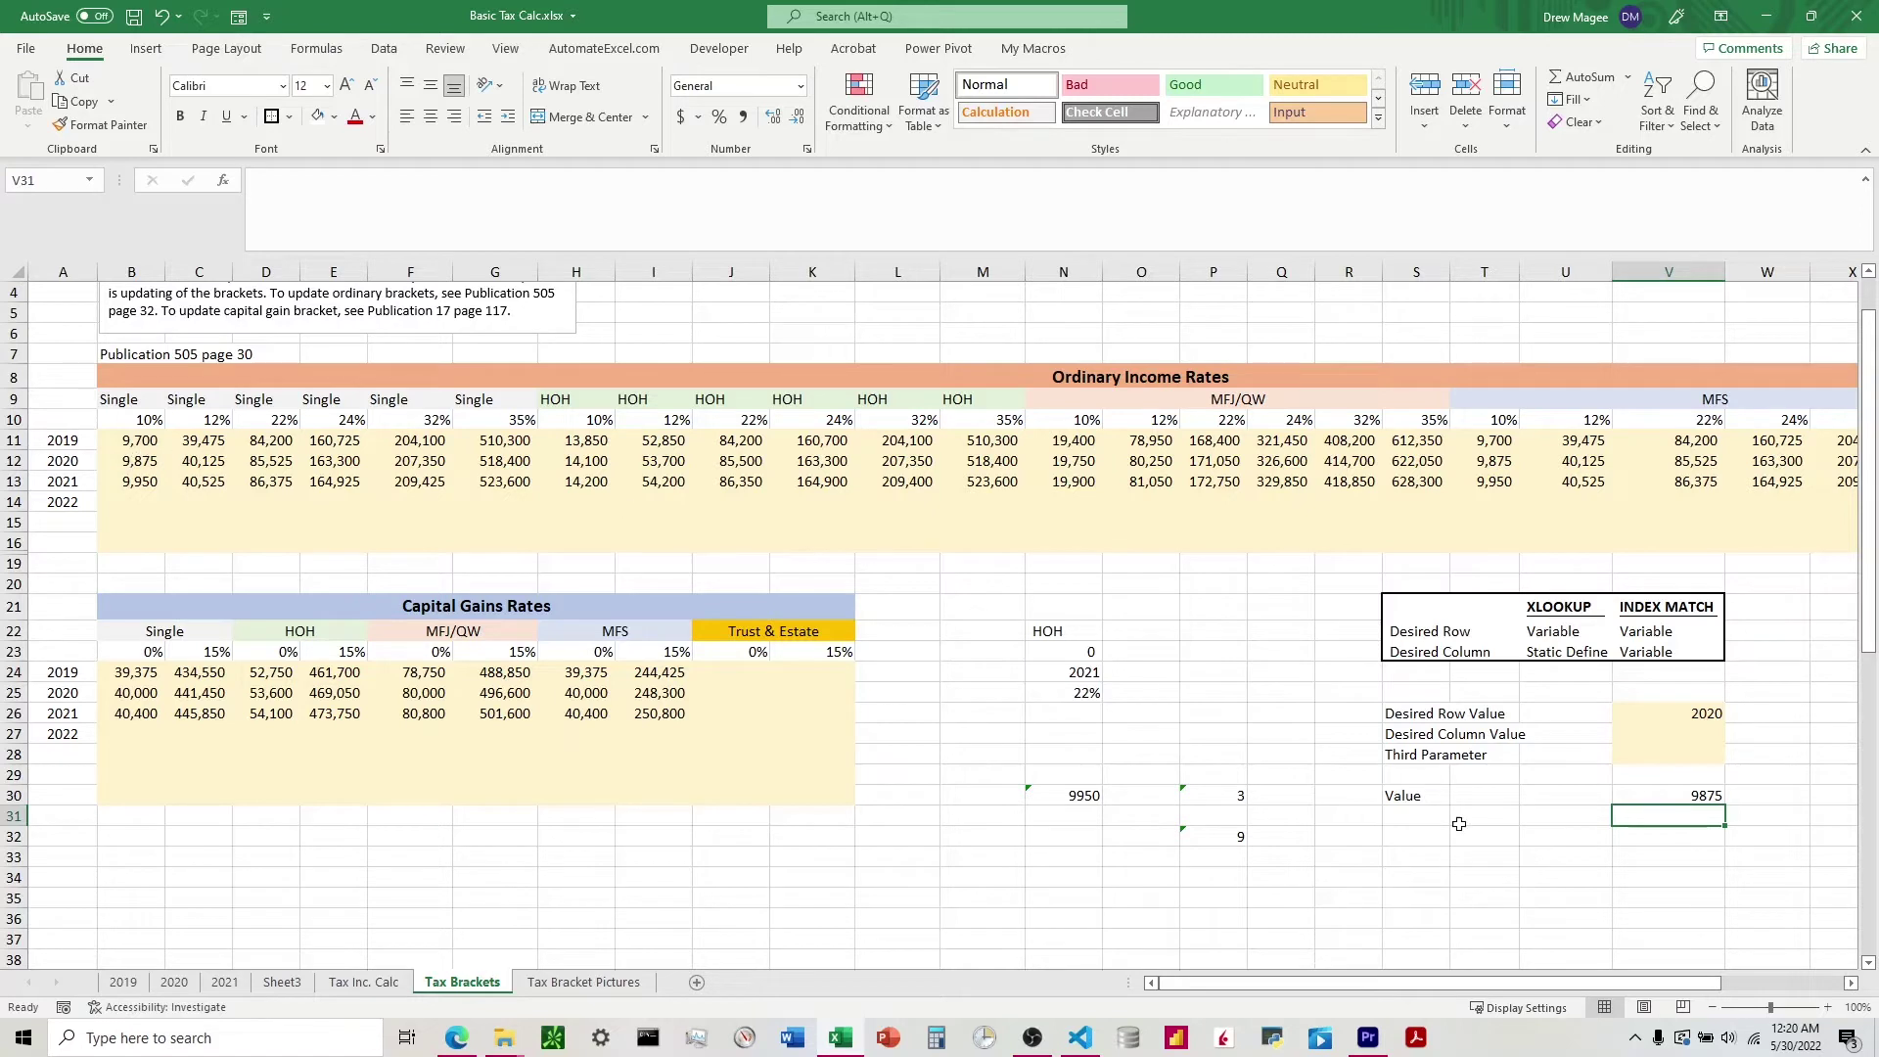
pyautogui.click(1683, 731)
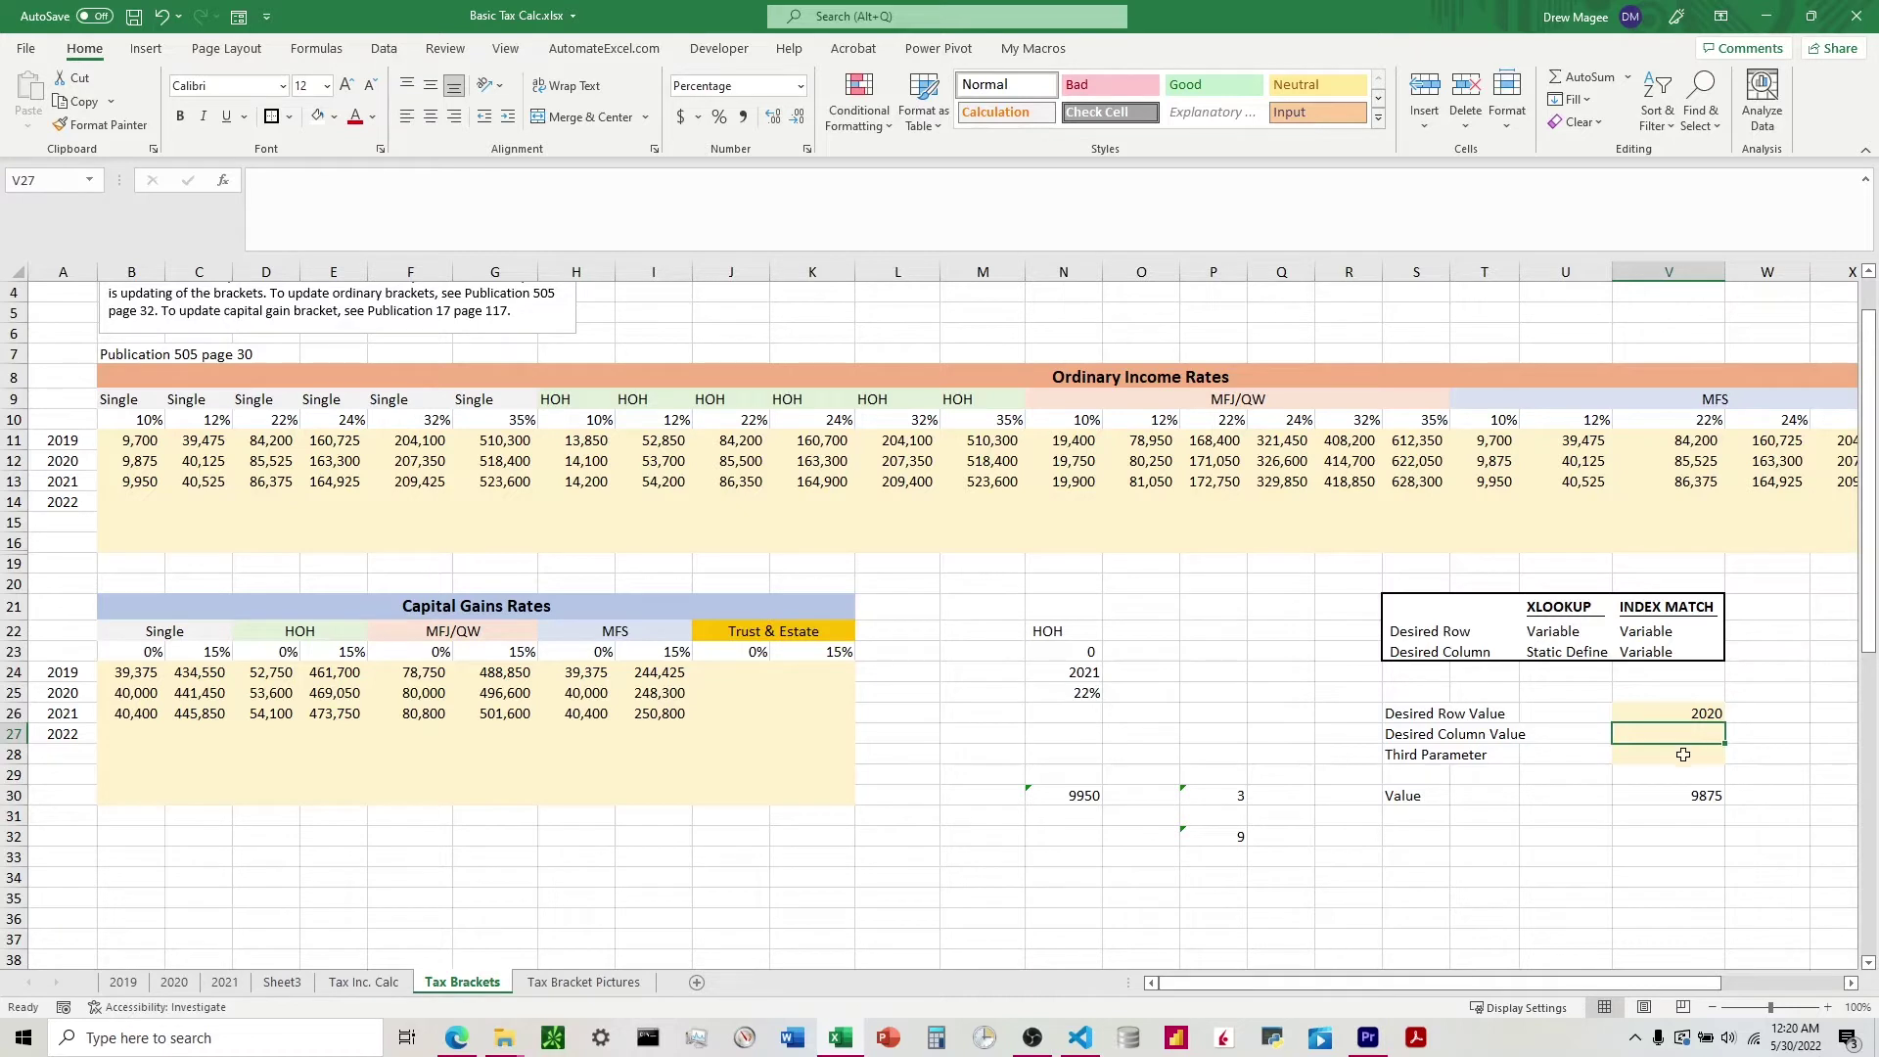
pyautogui.click(1690, 793)
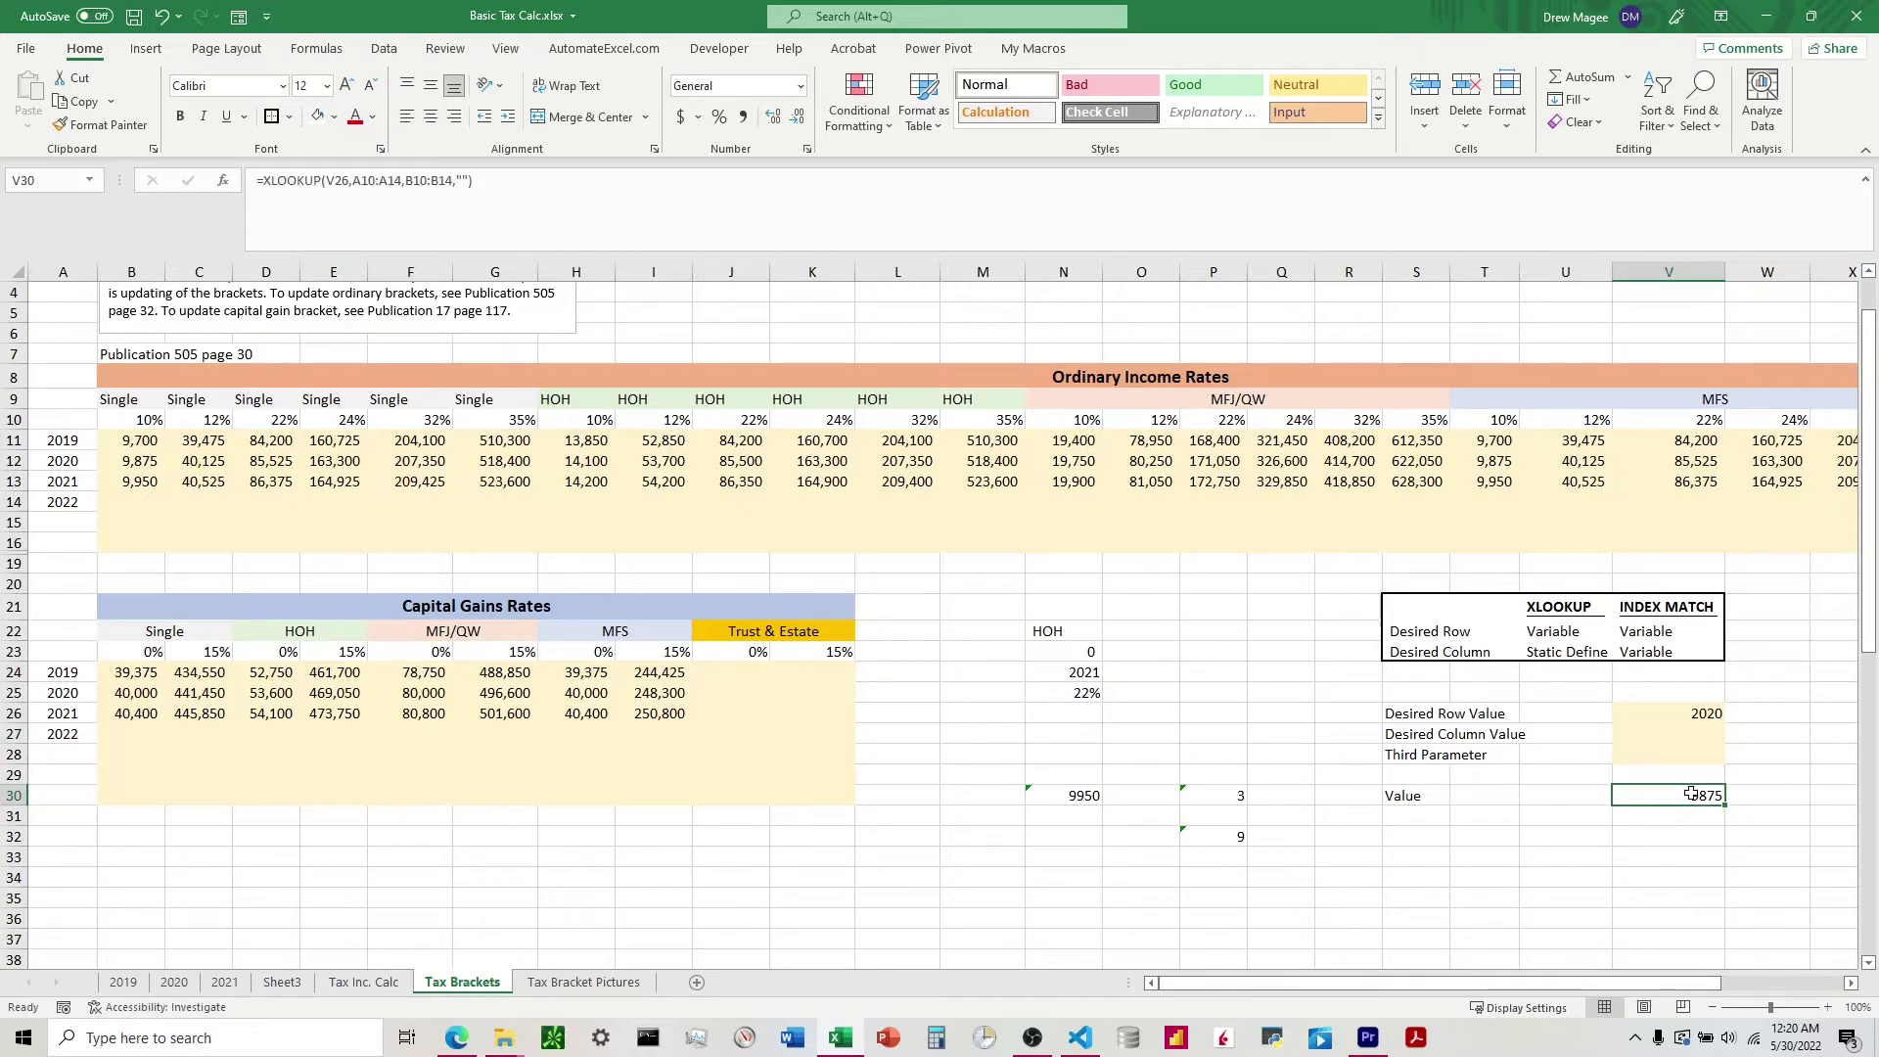
# Replace V30's formula with =INDEX(A10:M14, MATCH(V26,A10:A14,0), ...) to find the year row
pyautogui.press('Delete')
pyautogui.write('=')
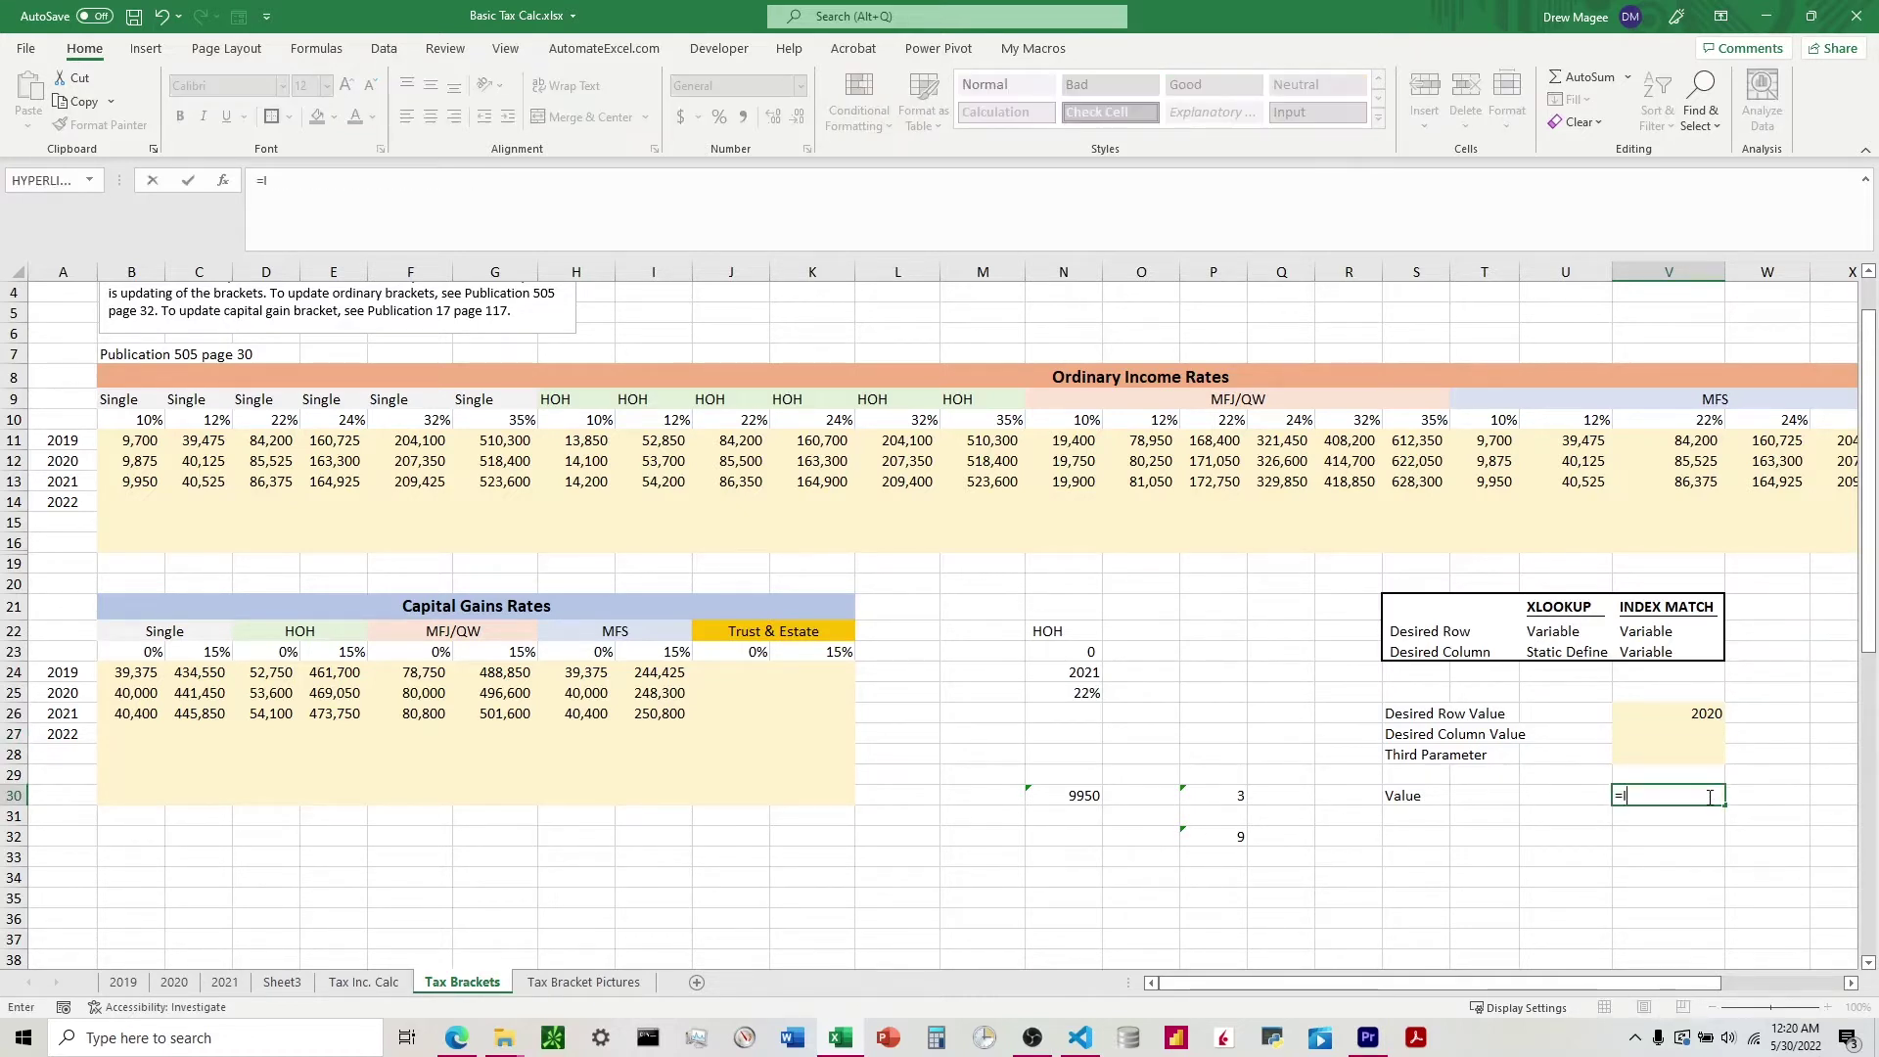
pyautogui.write('INDEX(')
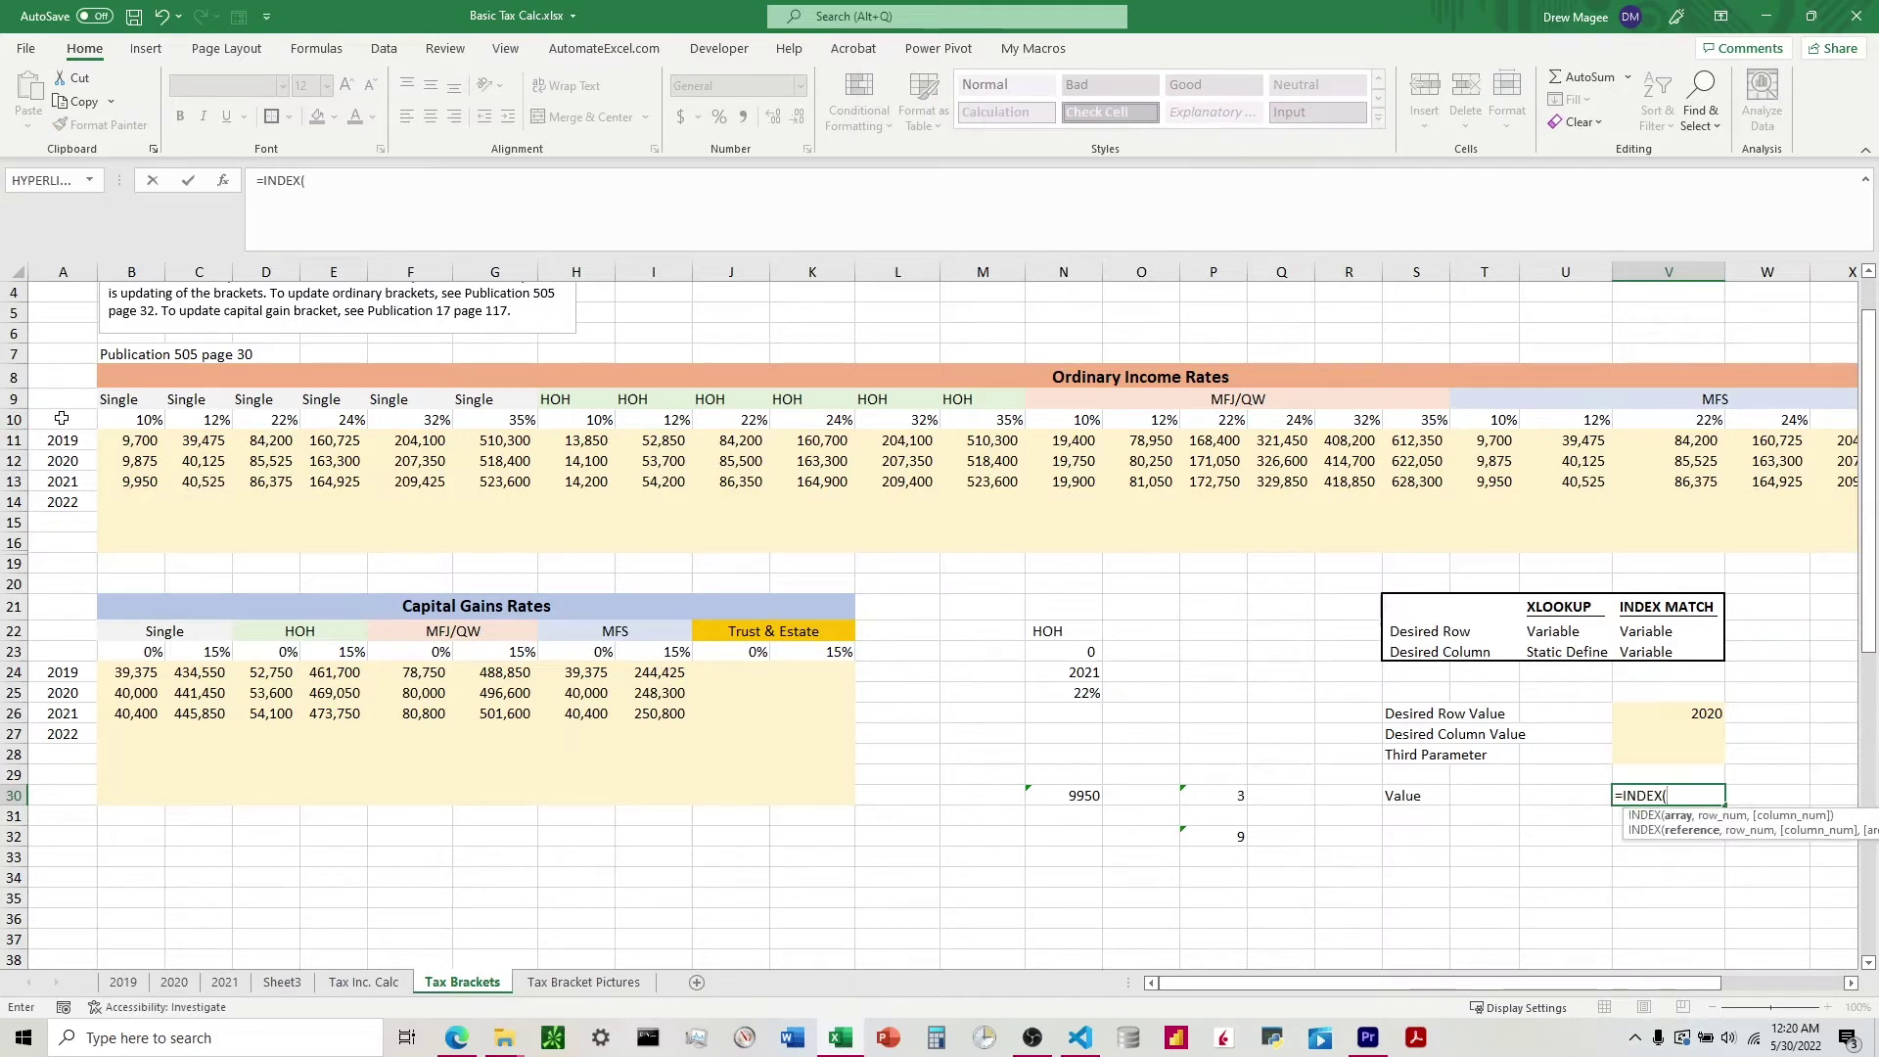
pyautogui.moveTo(60, 419); pyautogui.dragTo(1016, 500)
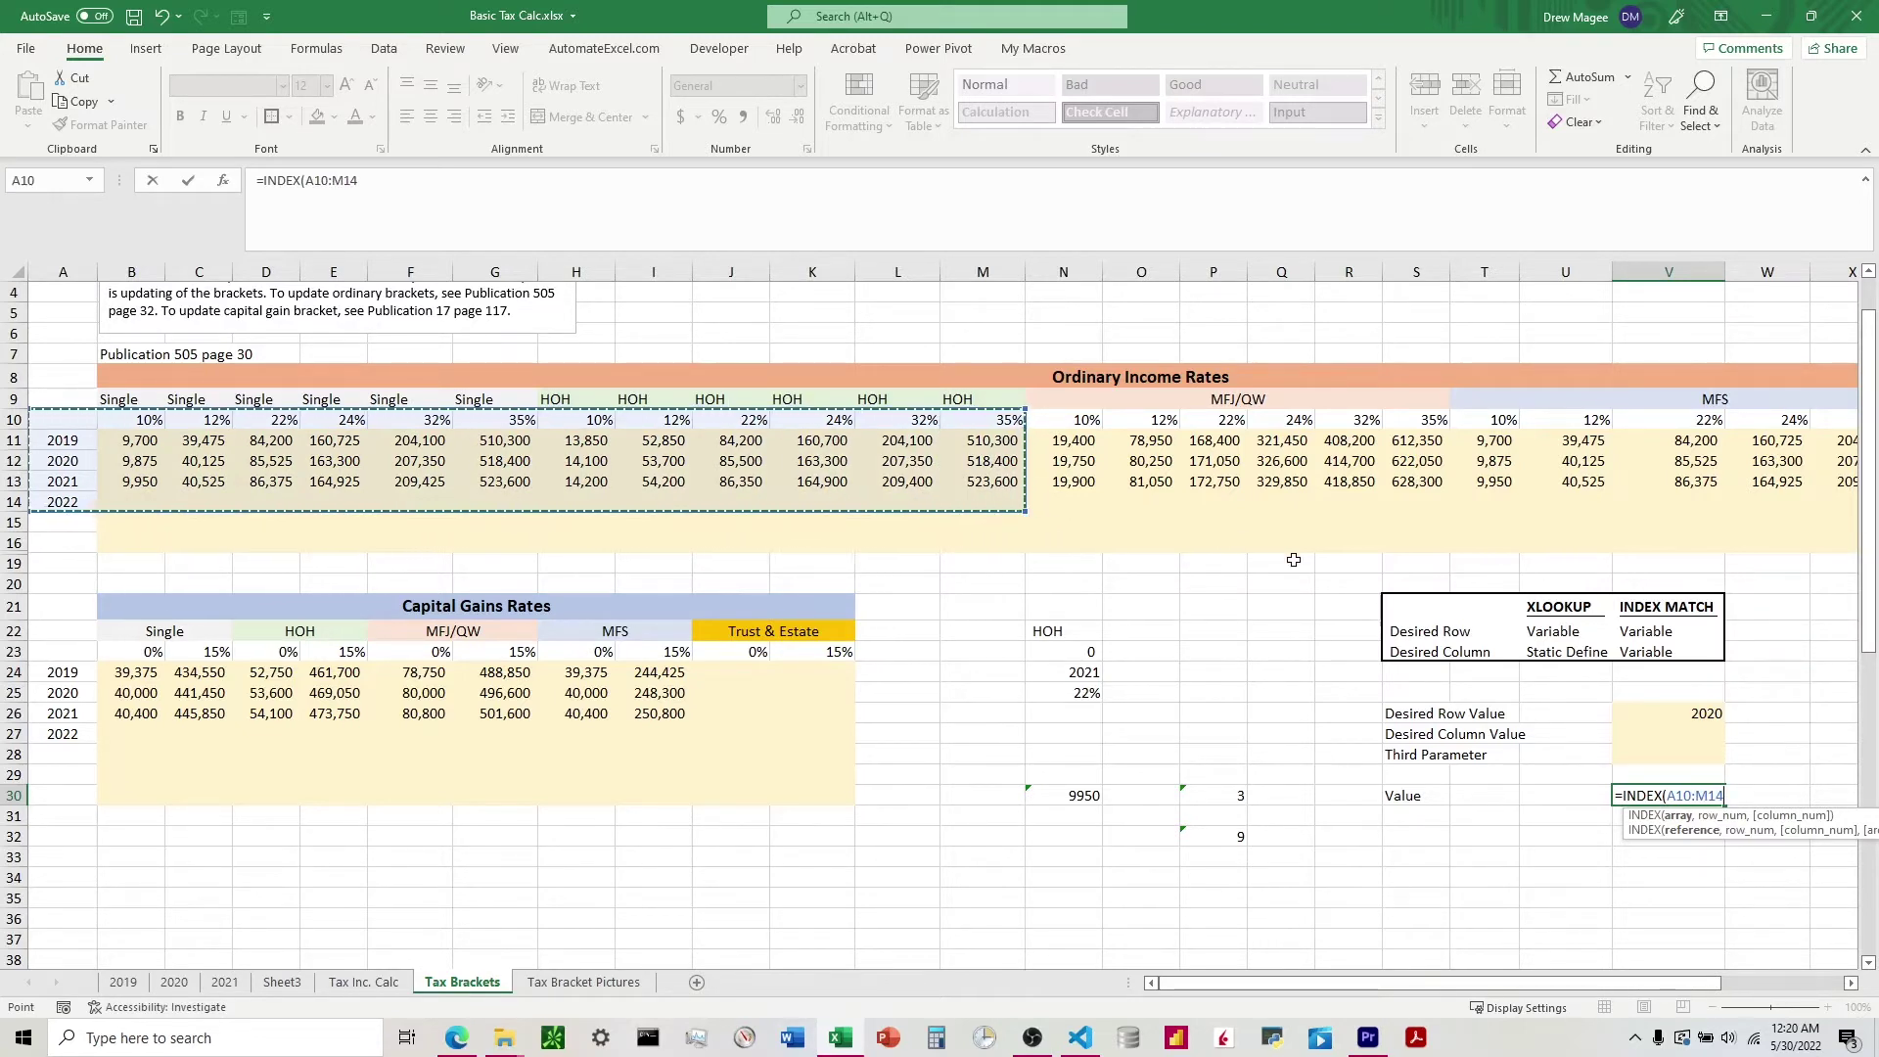
pyautogui.write(',MATCH(')
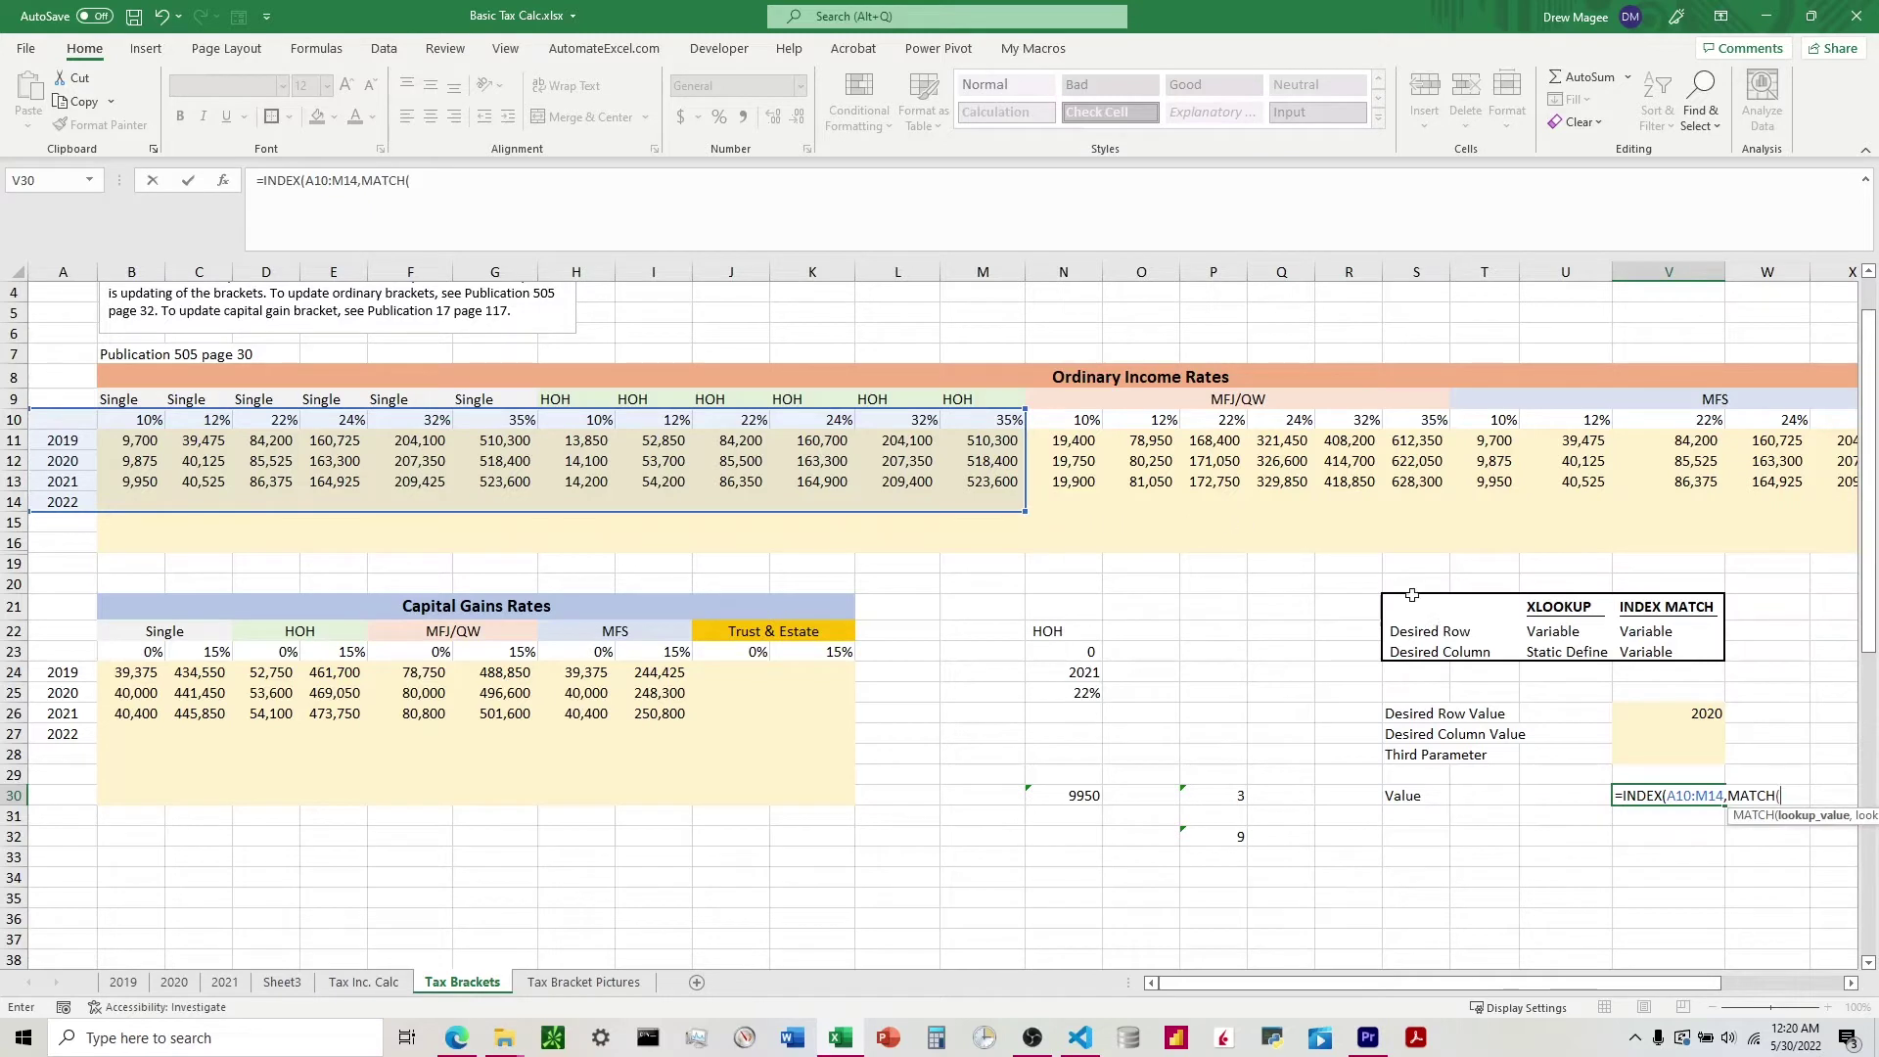
pyautogui.click(1698, 714)
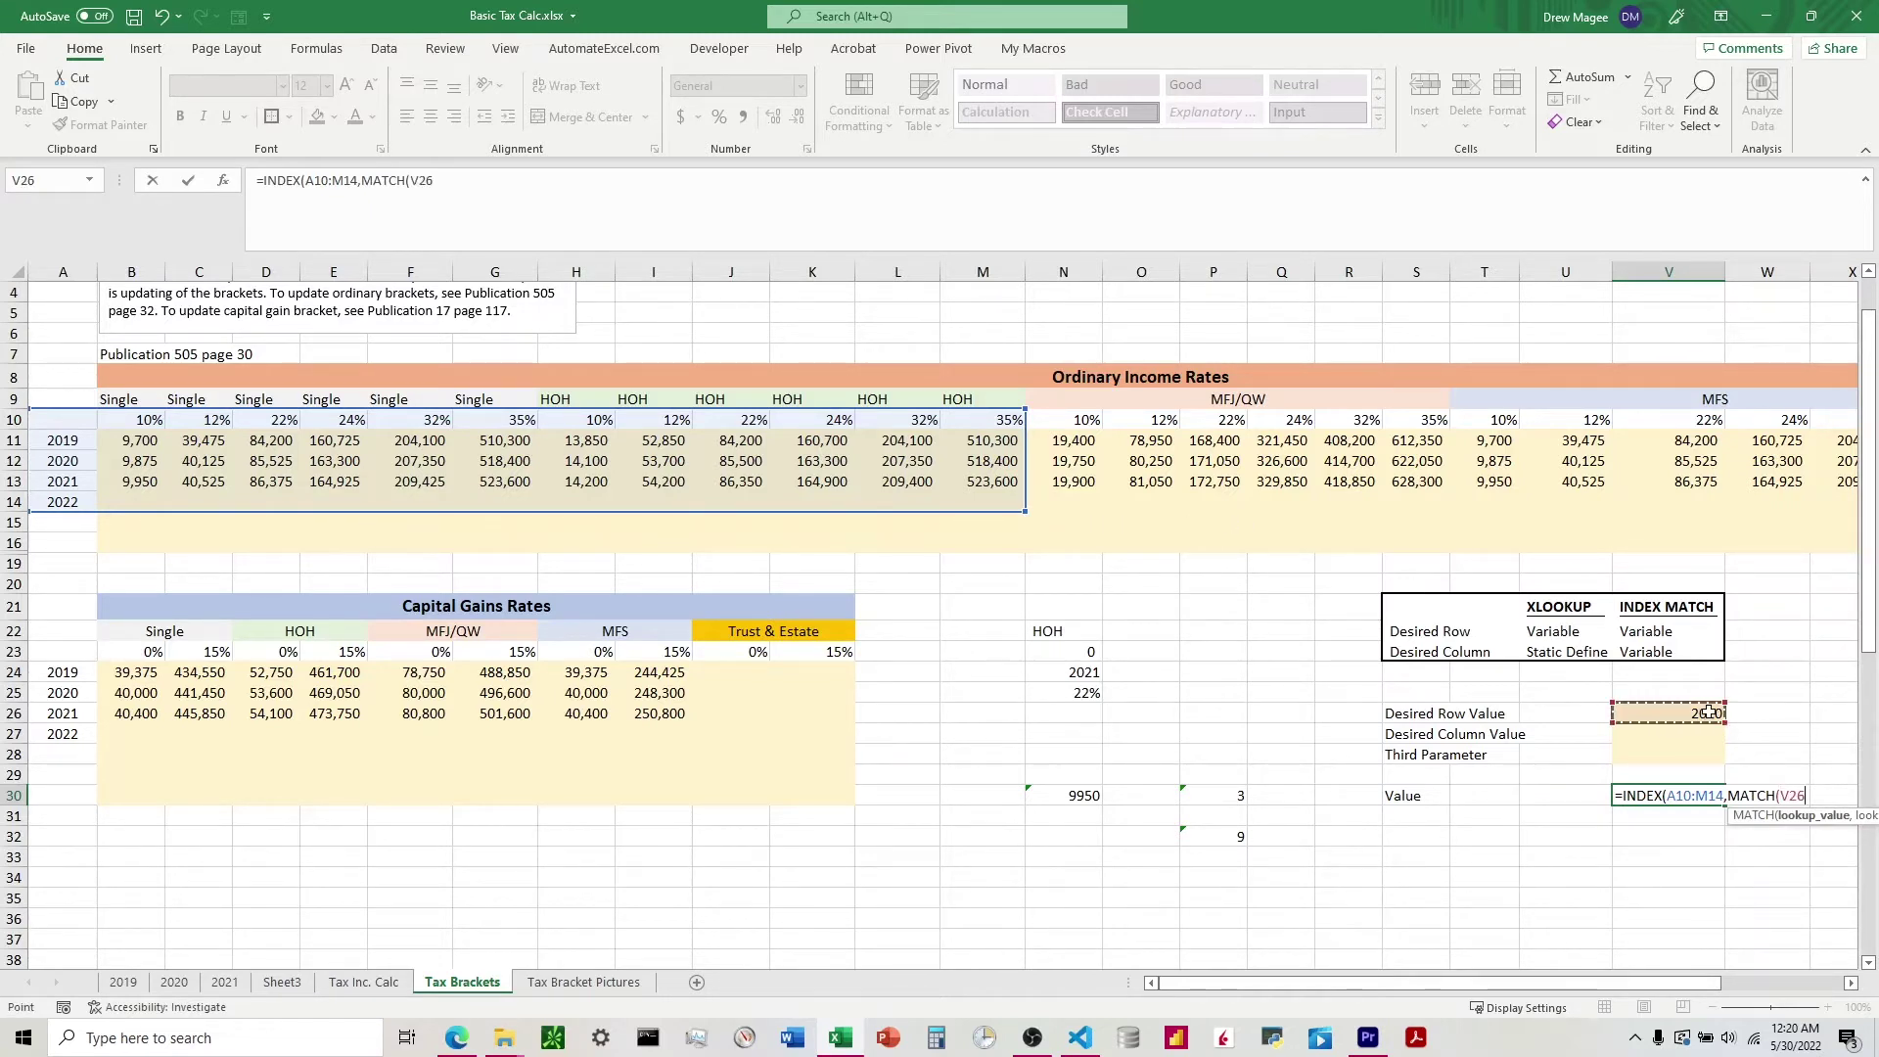
pyautogui.write(',')
pyautogui.moveTo(68, 420); pyautogui.dragTo(65, 509)
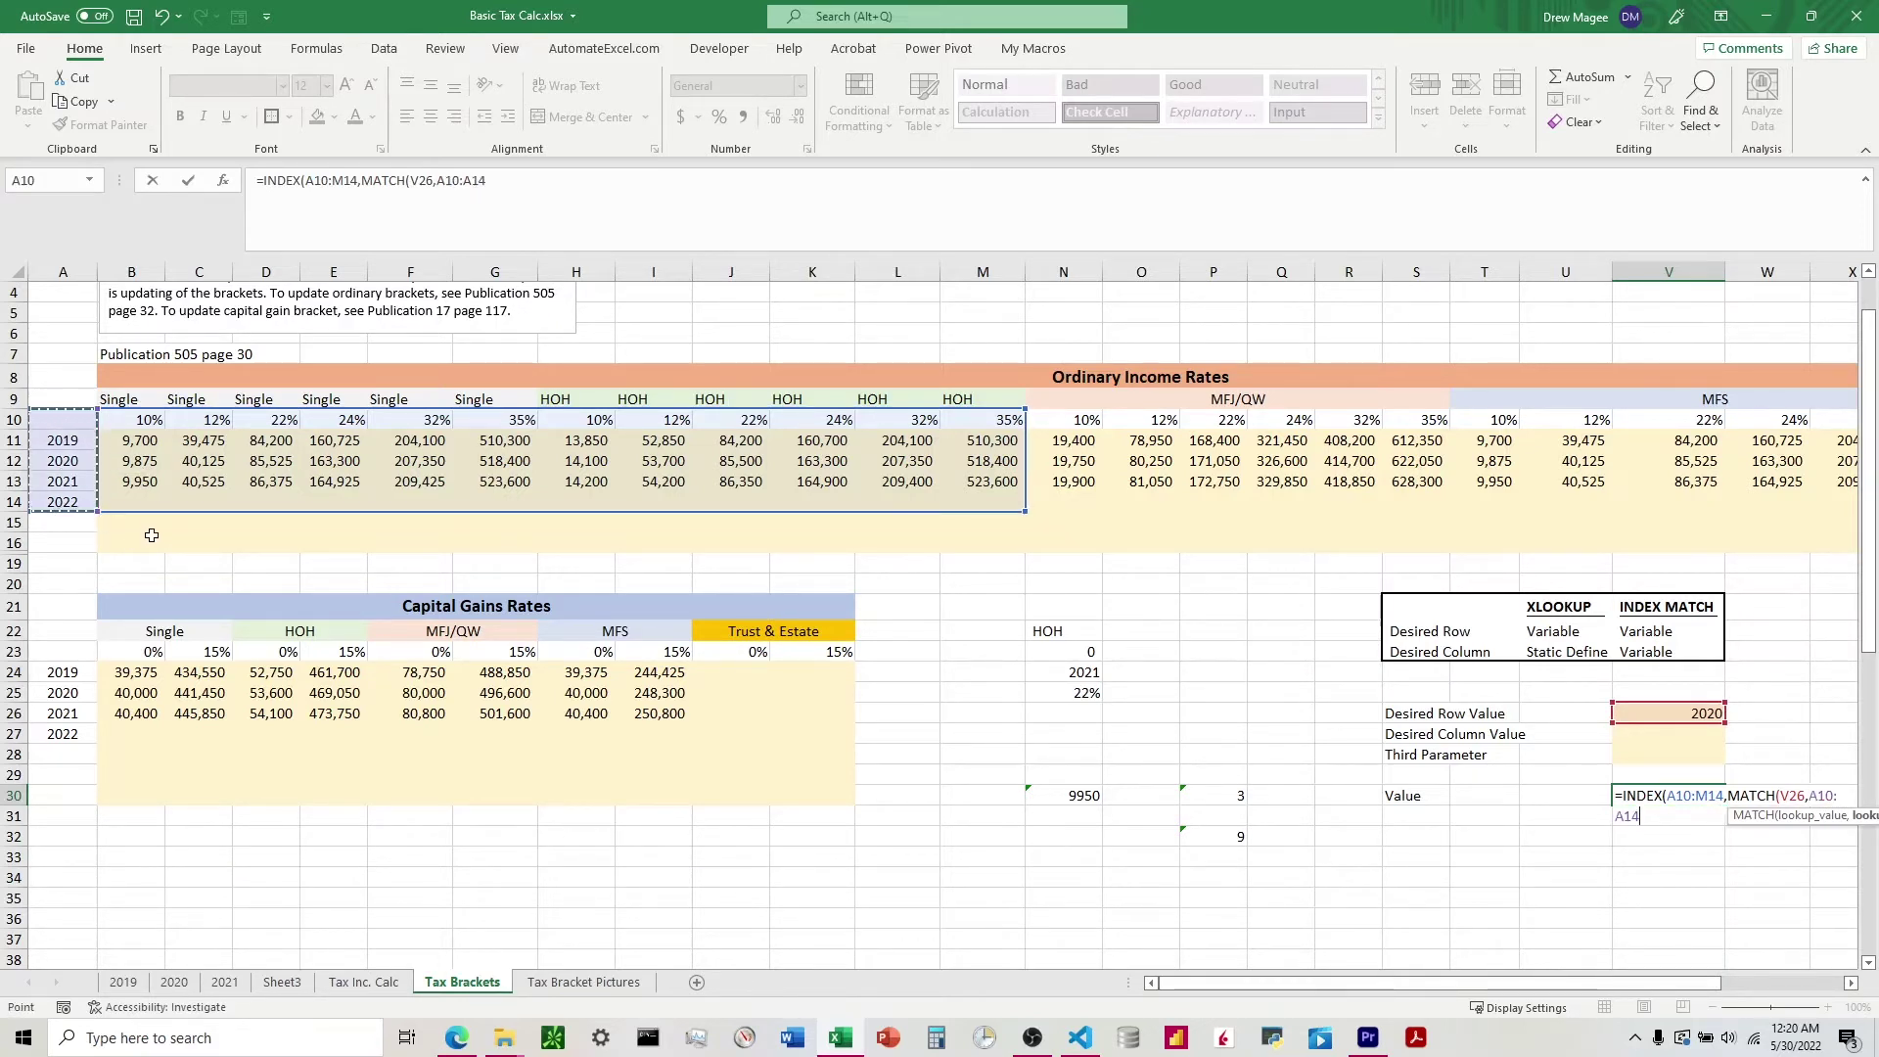
pyautogui.write(',')
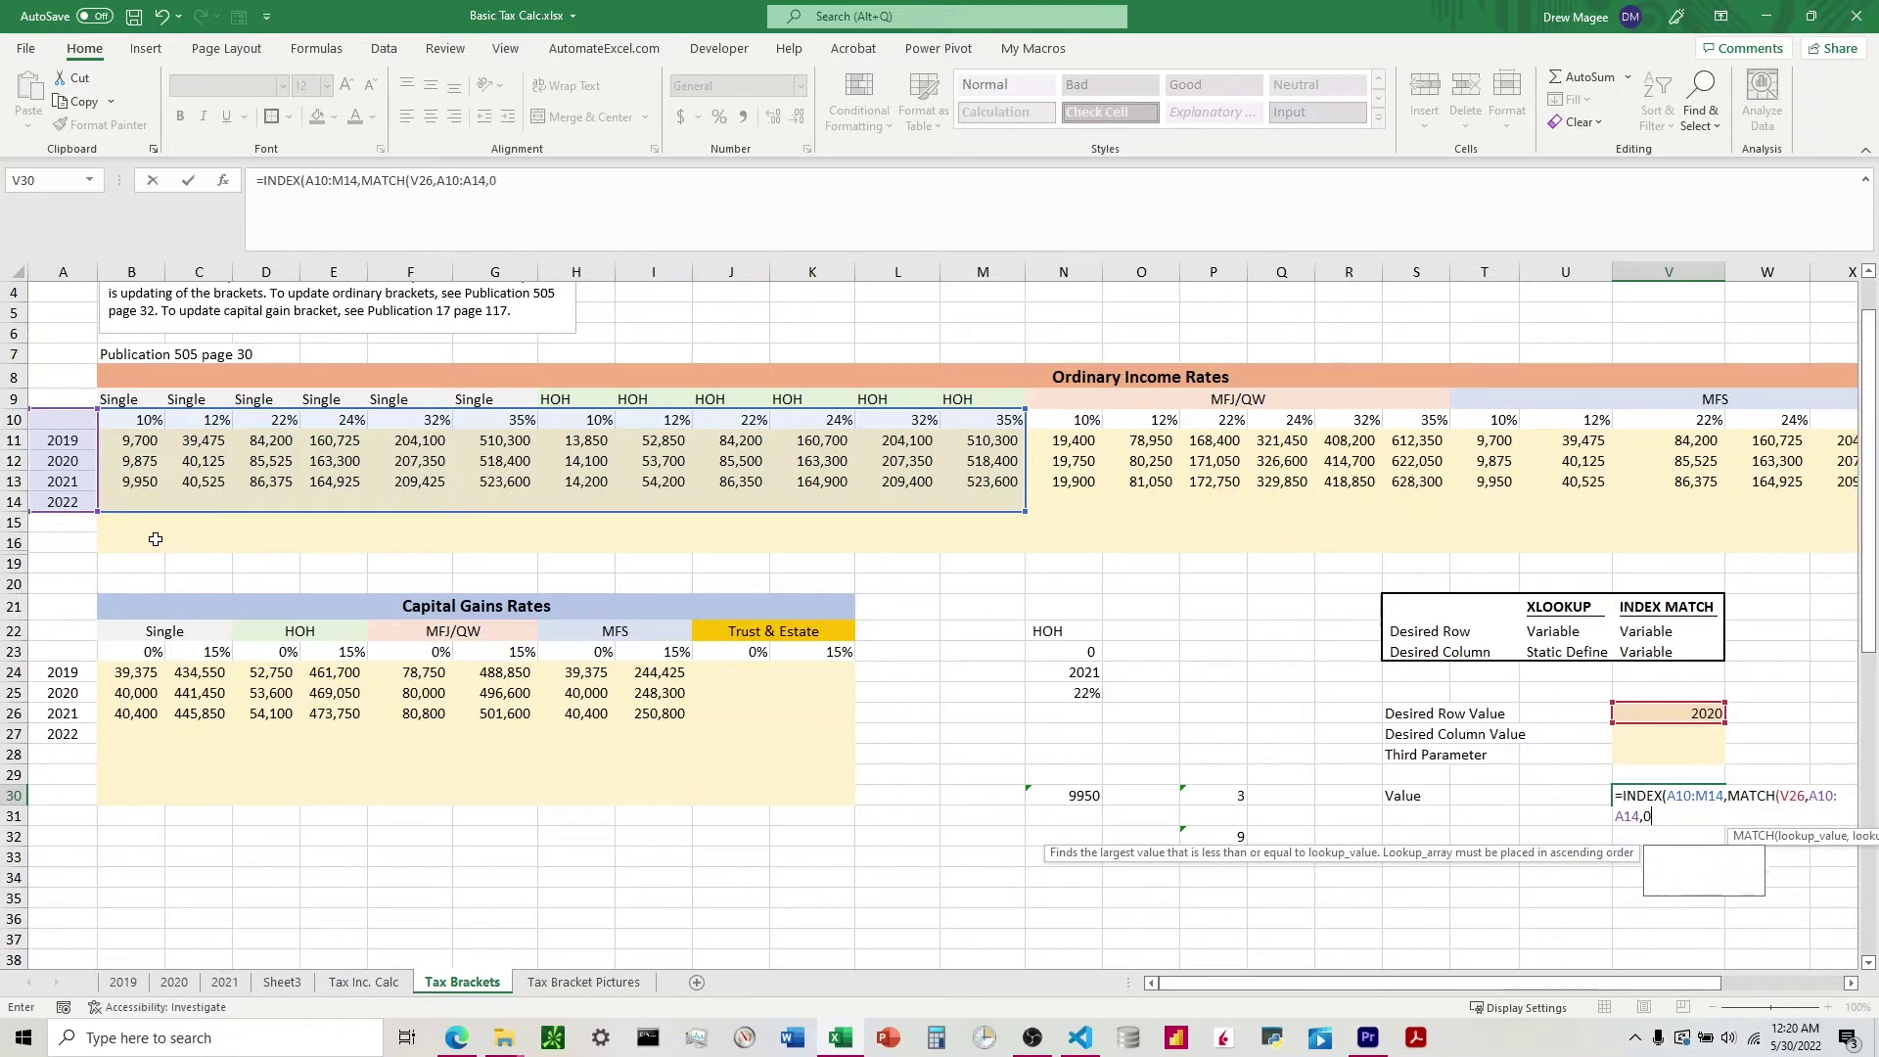
pyautogui.write('0)')
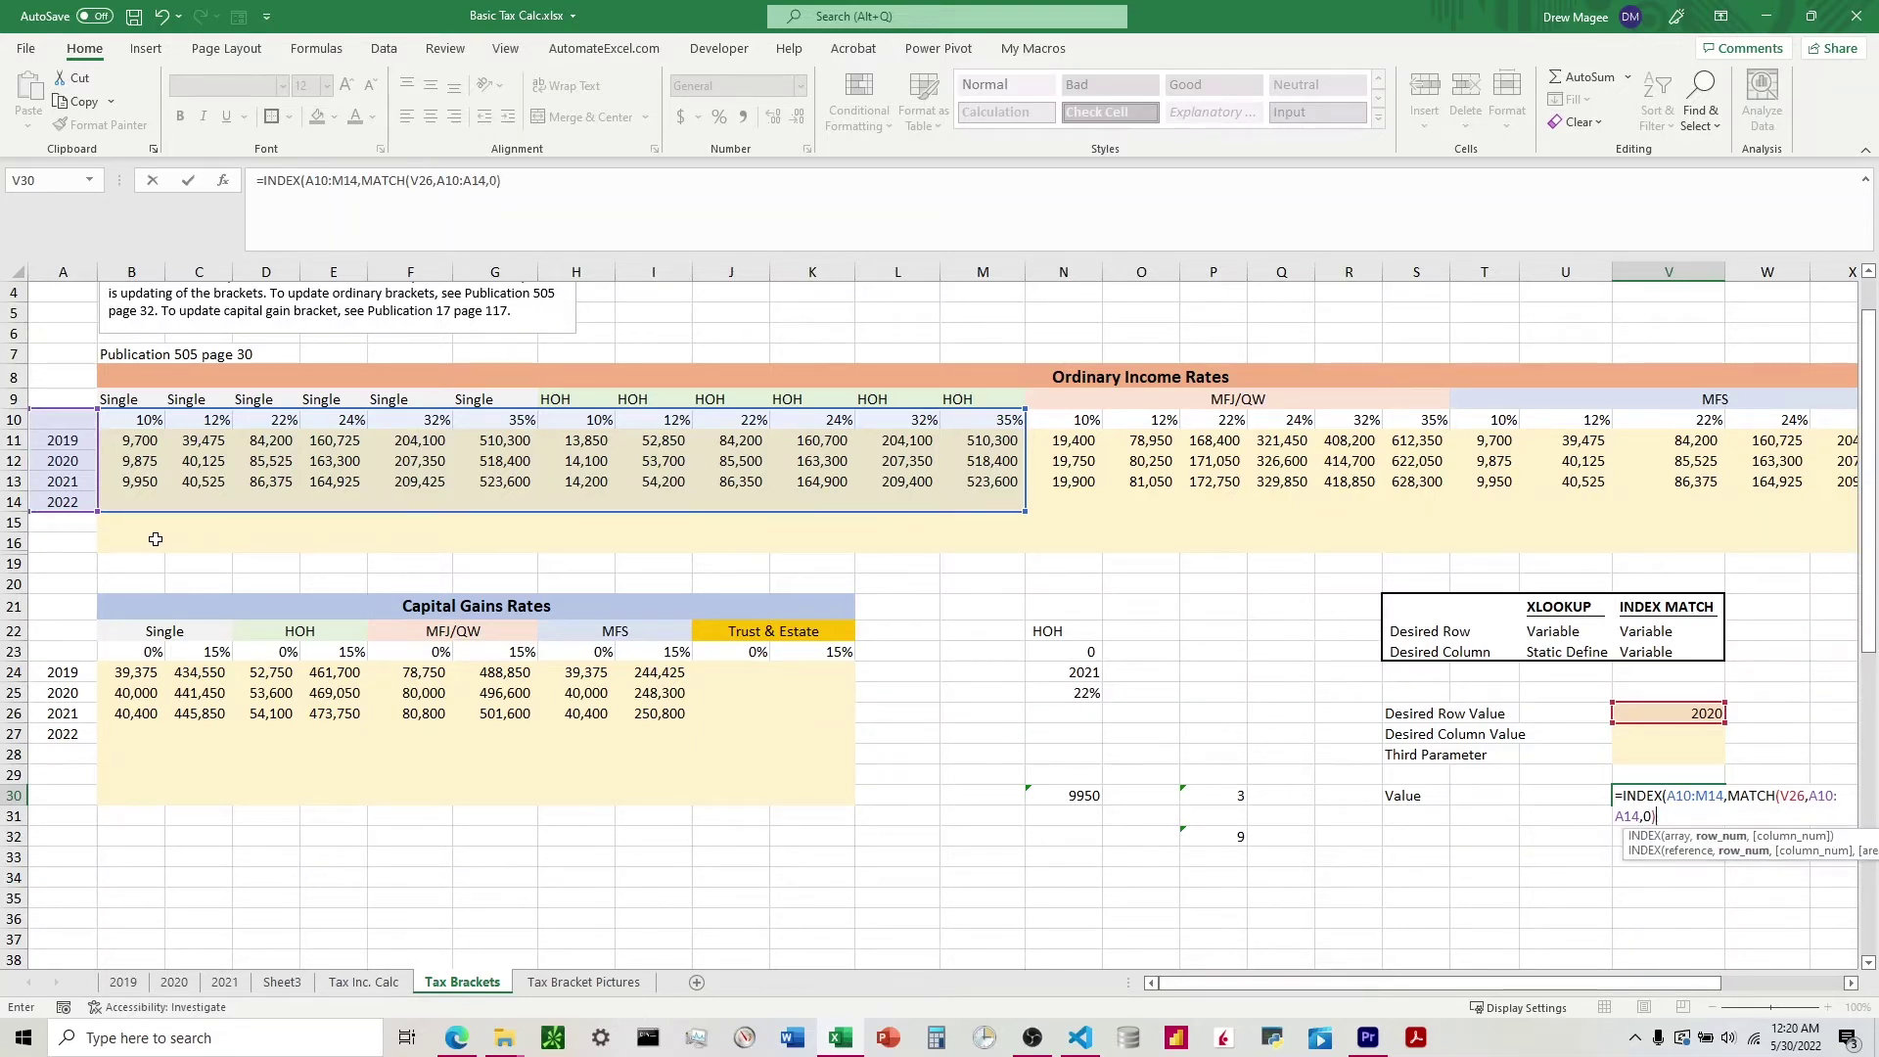
pyautogui.write(',M')
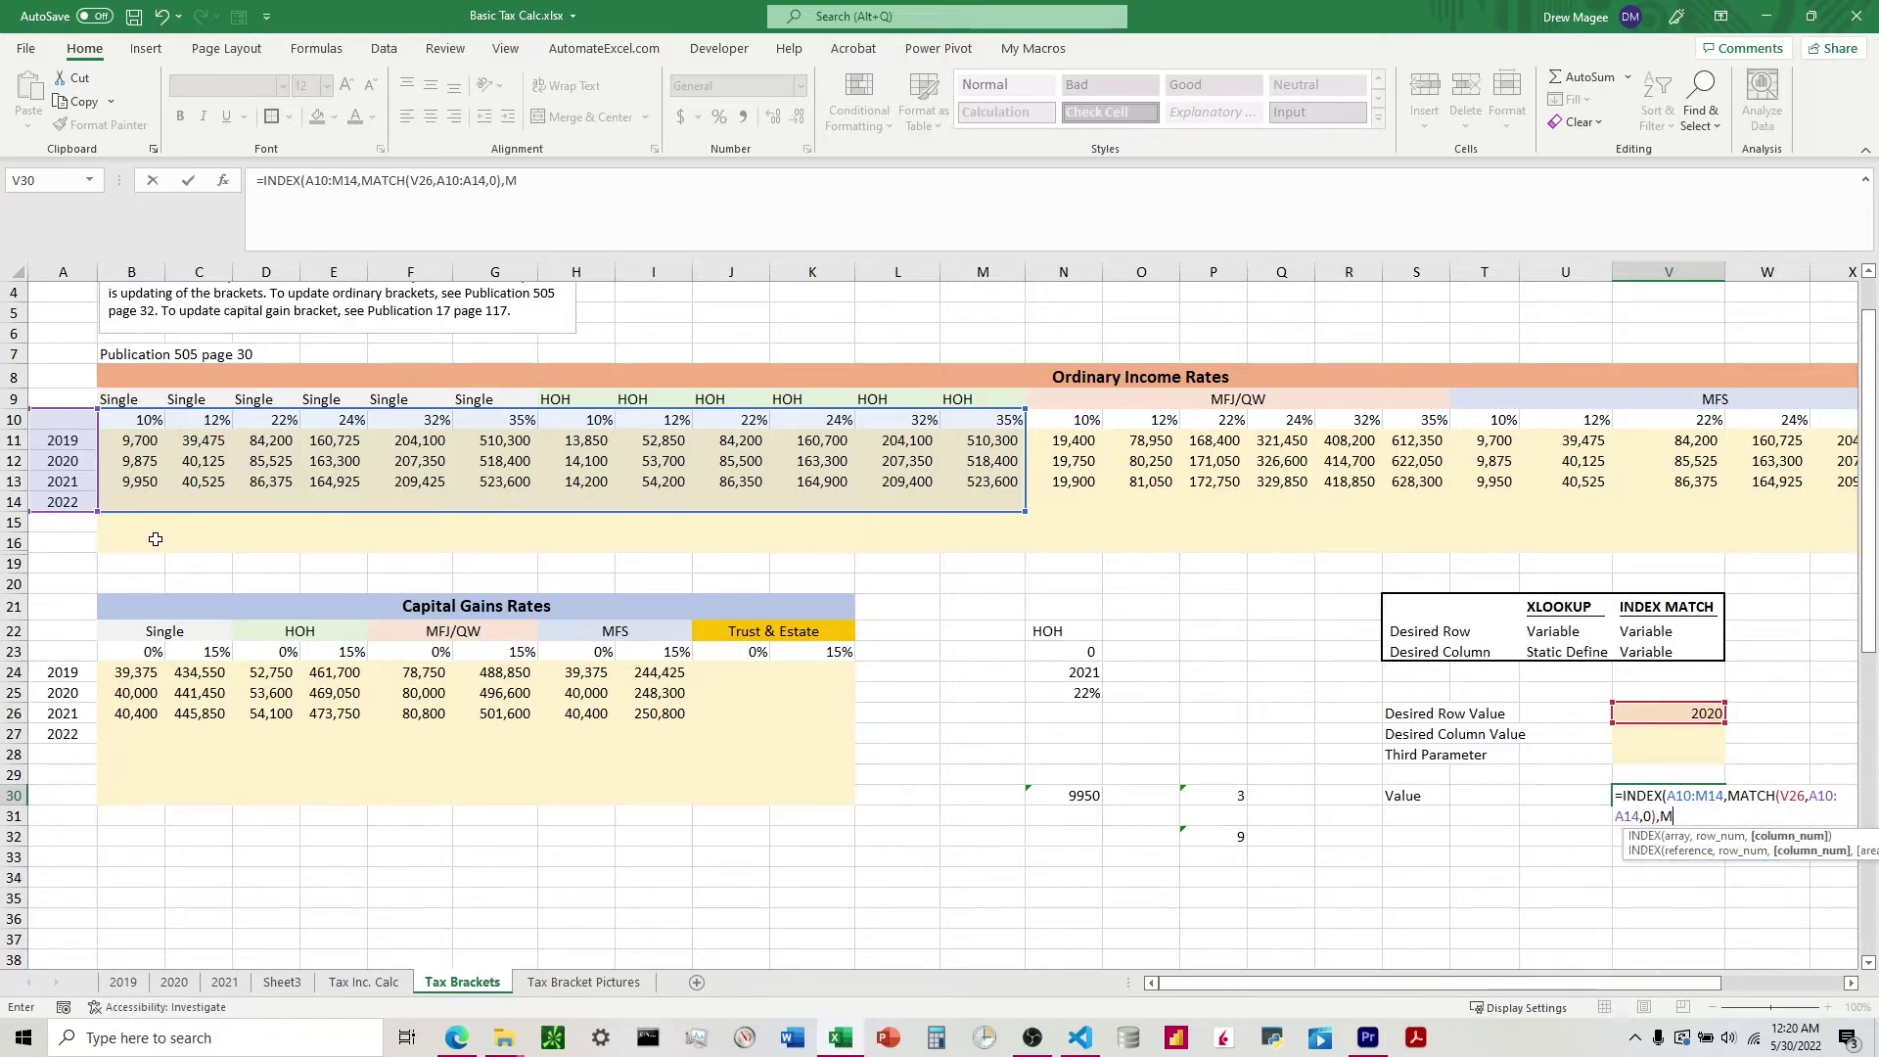
pyautogui.write('AT')
pyautogui.press('Tab')
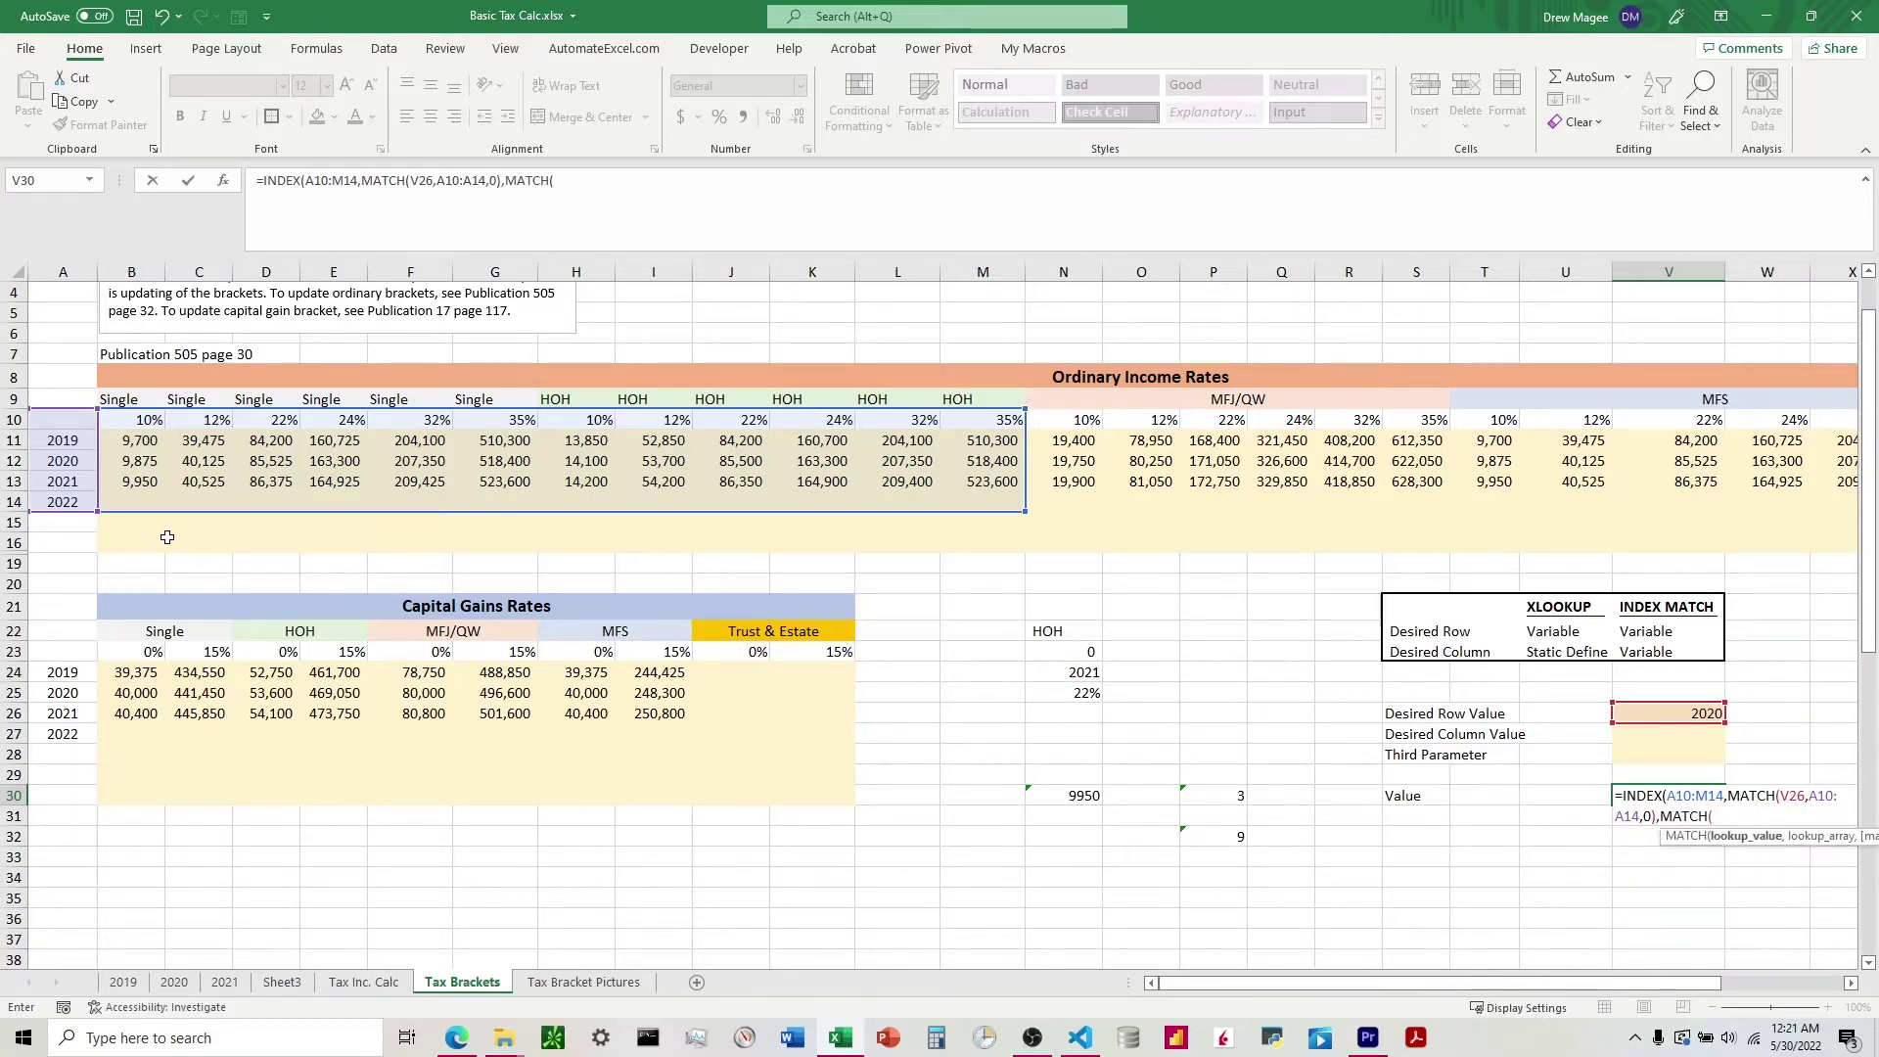
# Add the column lookup MATCH(V27,A10:M10,0) and commit the INDEX/MATCH formula
pyautogui.click(1685, 736)
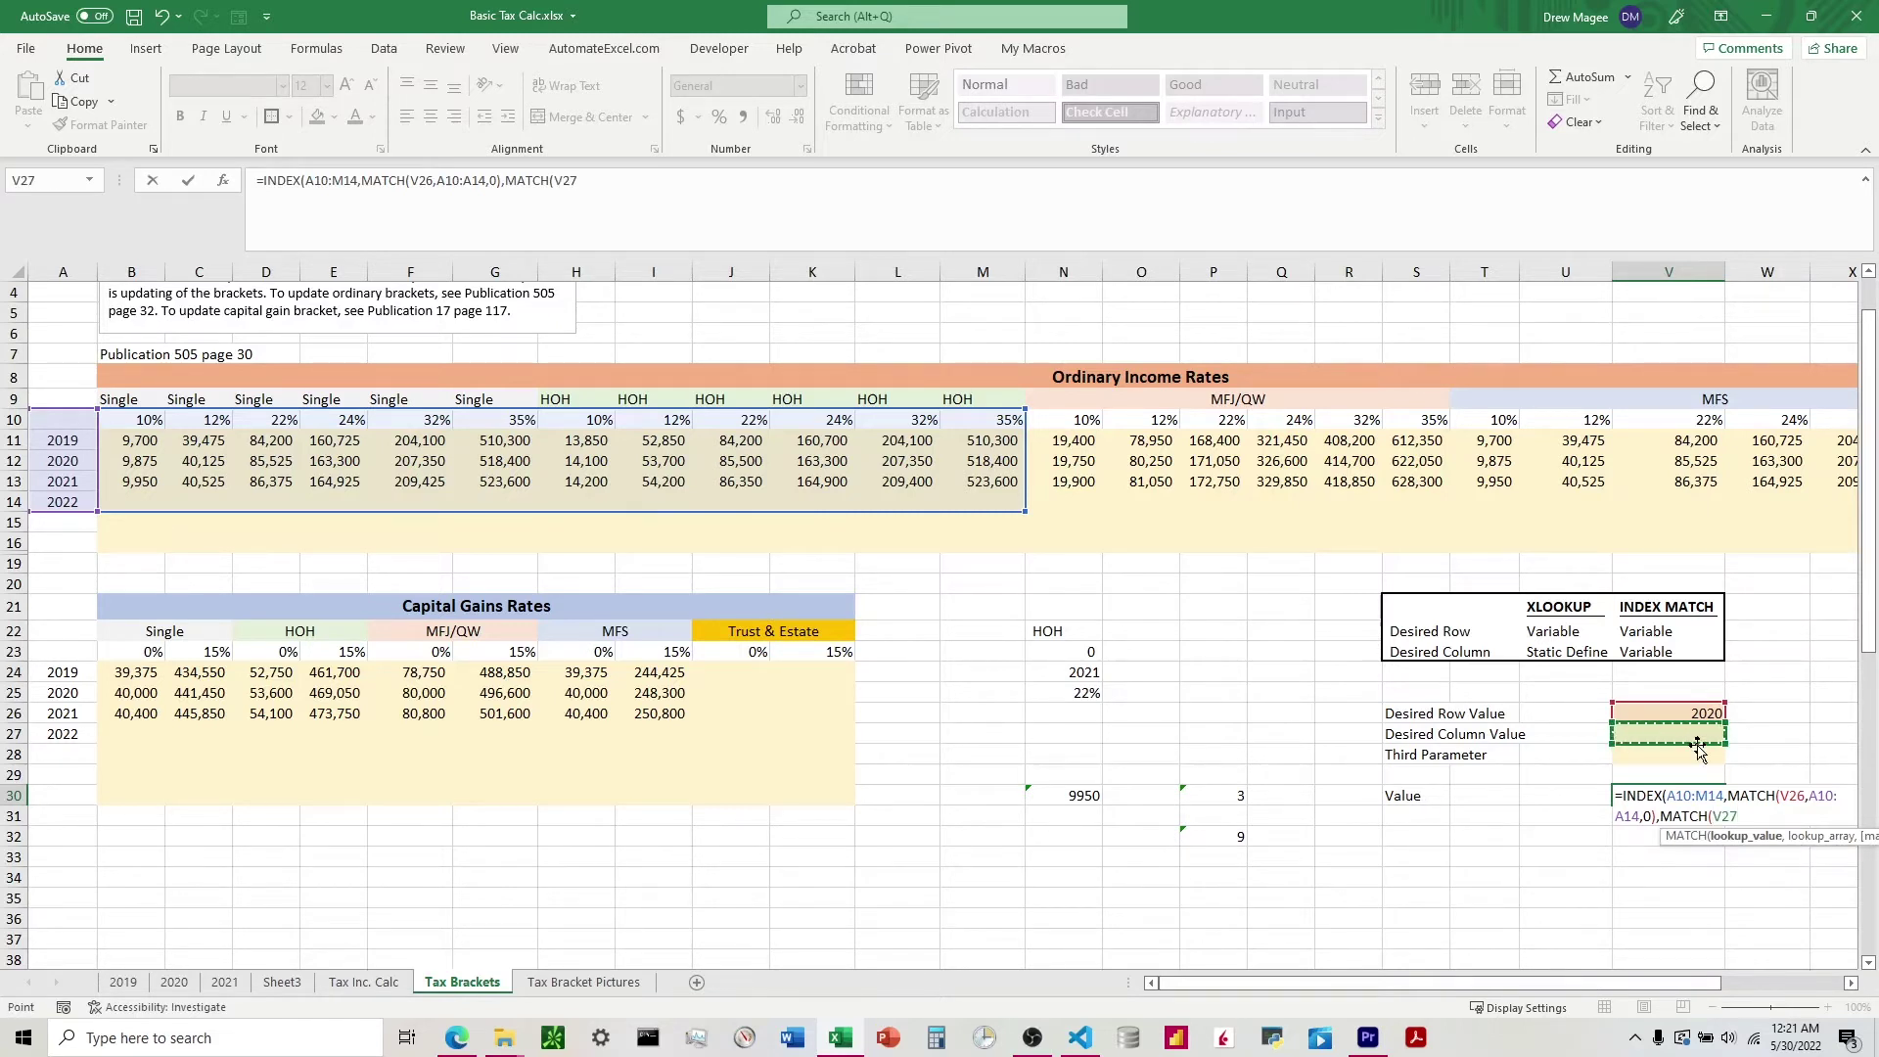
pyautogui.write(',')
pyautogui.moveTo(61, 415); pyautogui.dragTo(998, 427)
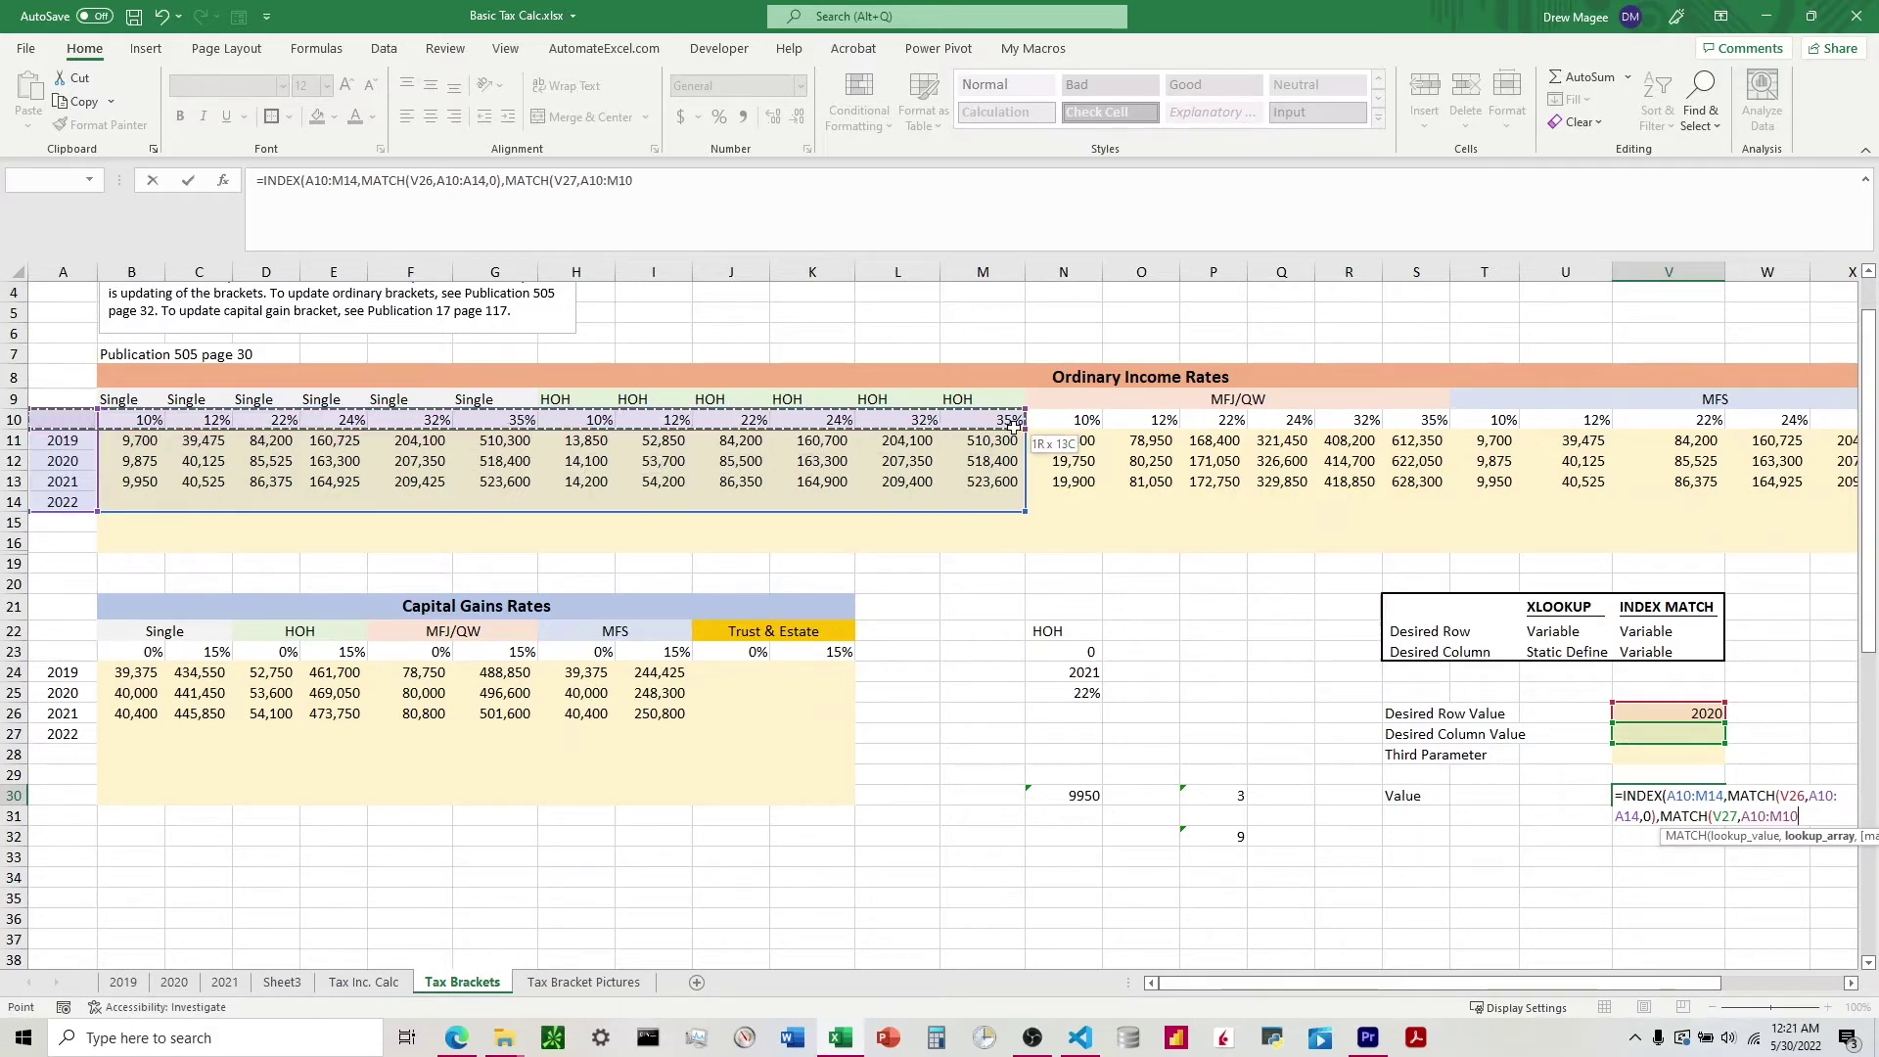
pyautogui.moveTo(1014, 427); pyautogui.dragTo(1013, 427)
pyautogui.write(',0)')
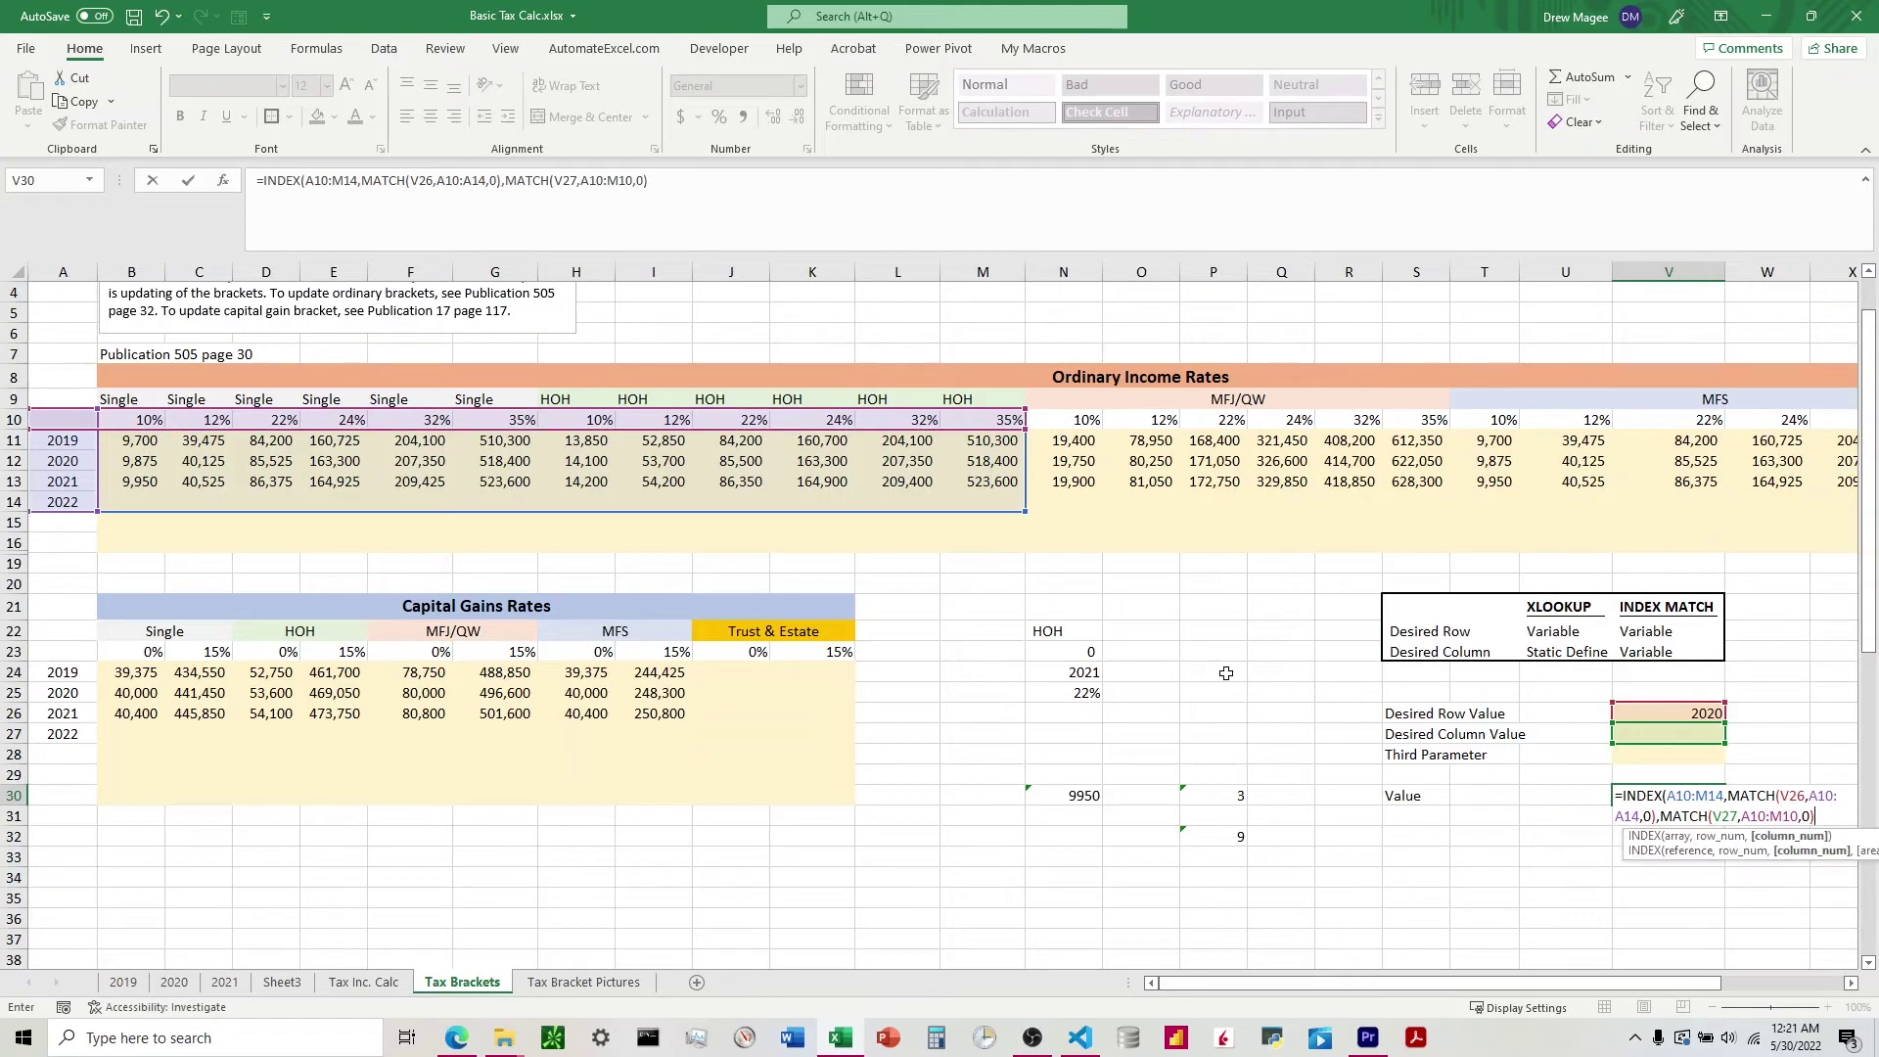
pyautogui.write(')')
pyautogui.hotkey('ctrl', 'Return')
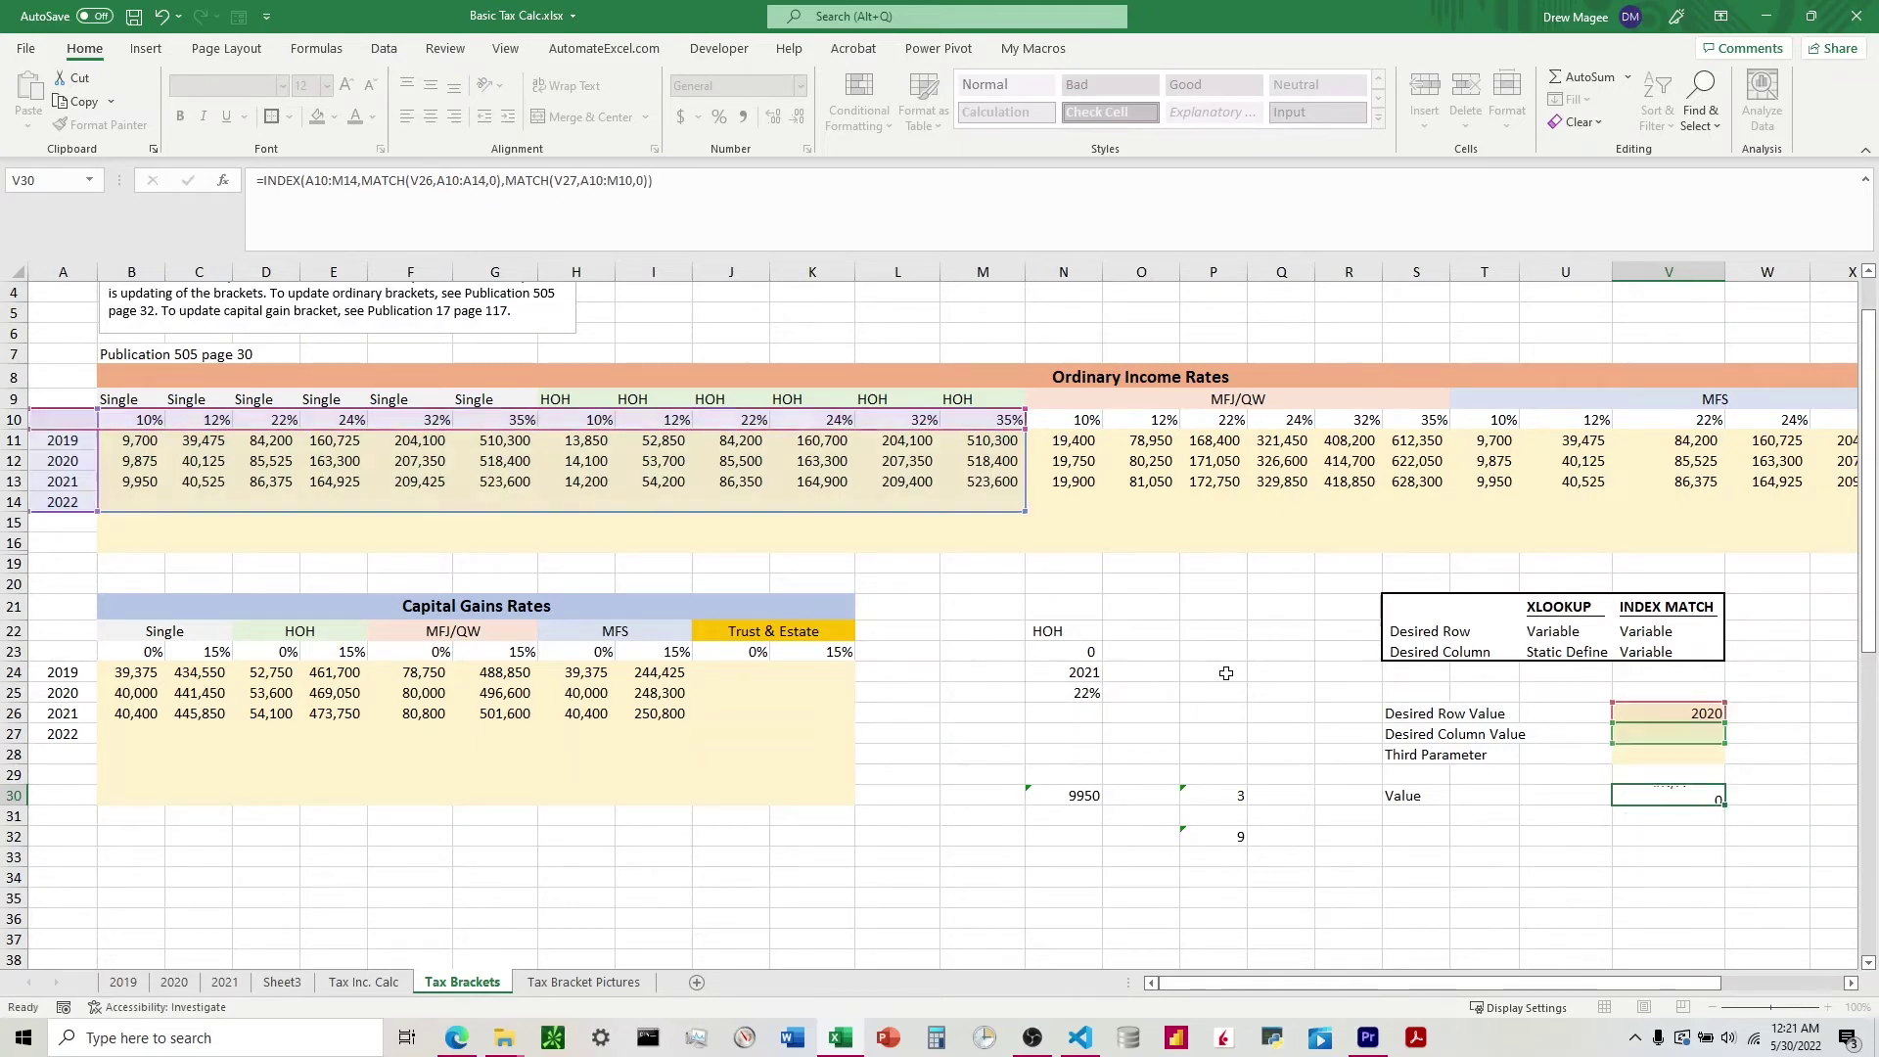
# Enter 10 as the Desired Column Value in V27
pyautogui.click(1690, 733)
pyautogui.write('10')
pyautogui.press('Return')
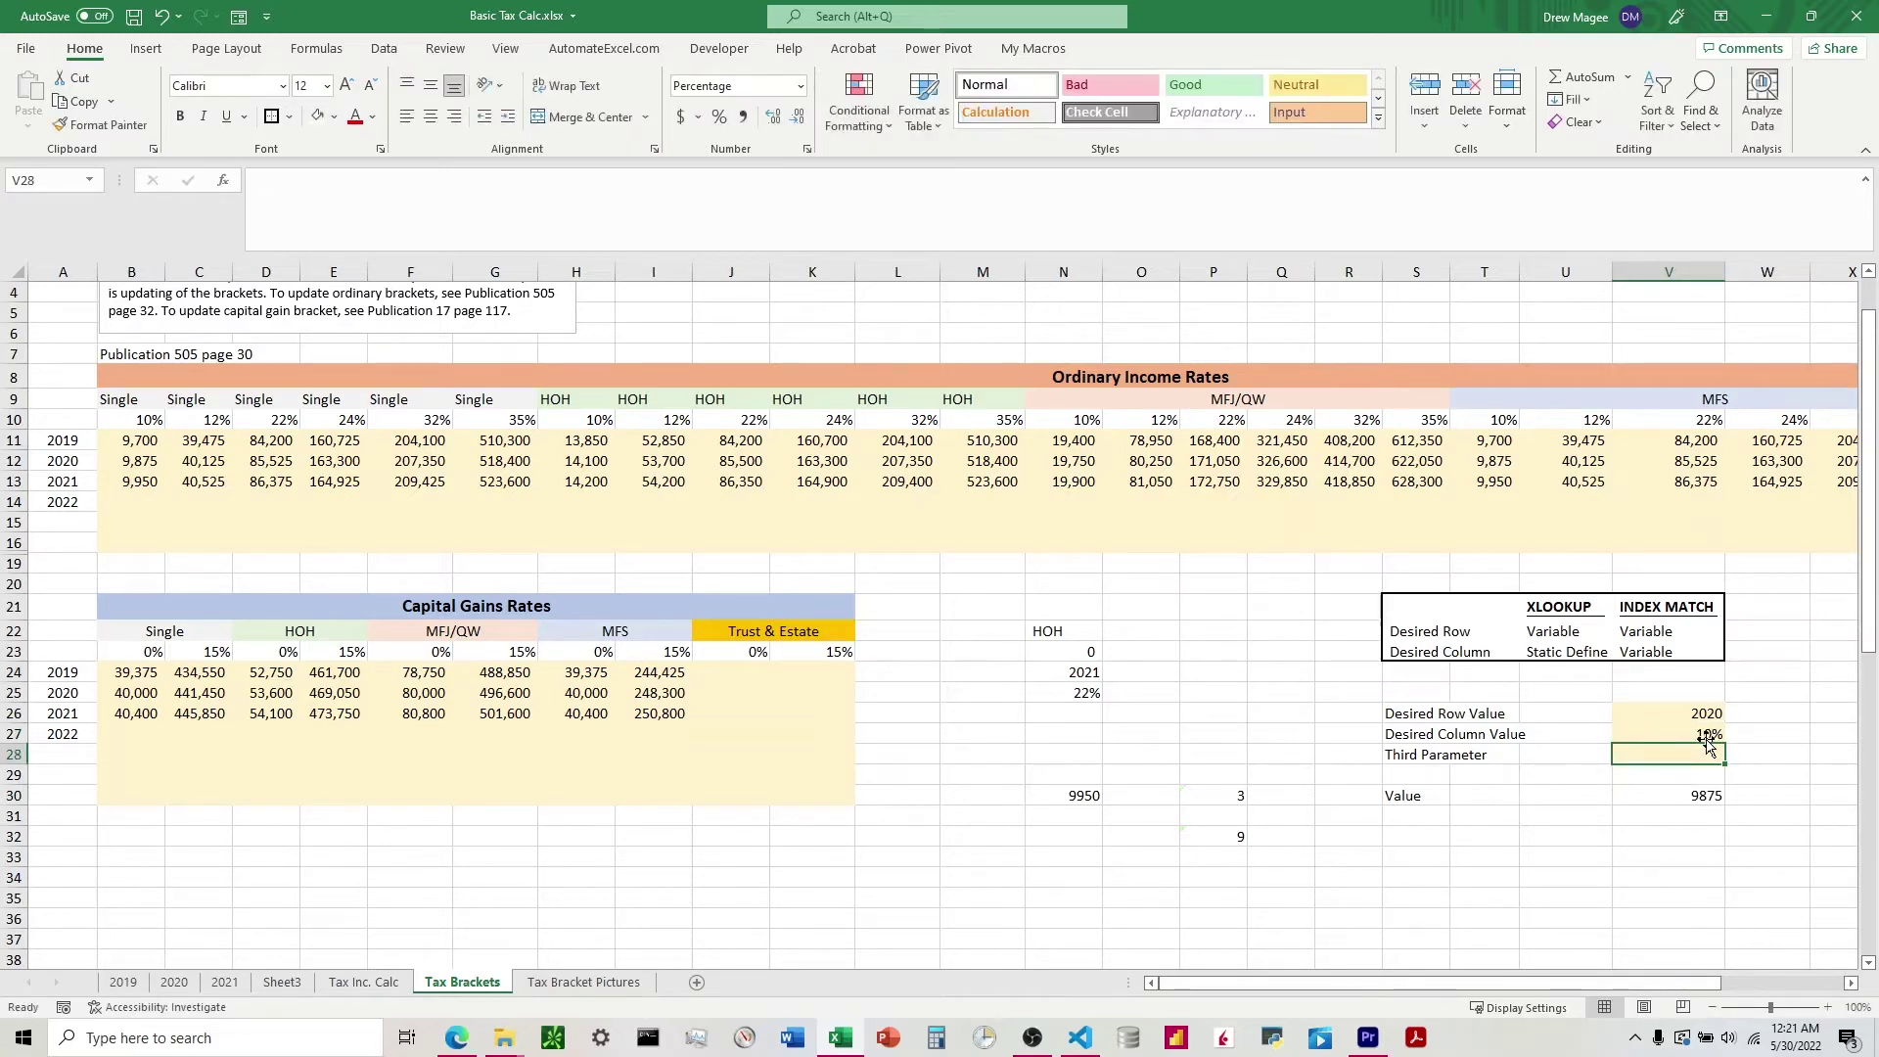
# Set the lookup inputs to year 2021 in V26 and rate 22 in V27
pyautogui.click(1694, 797)
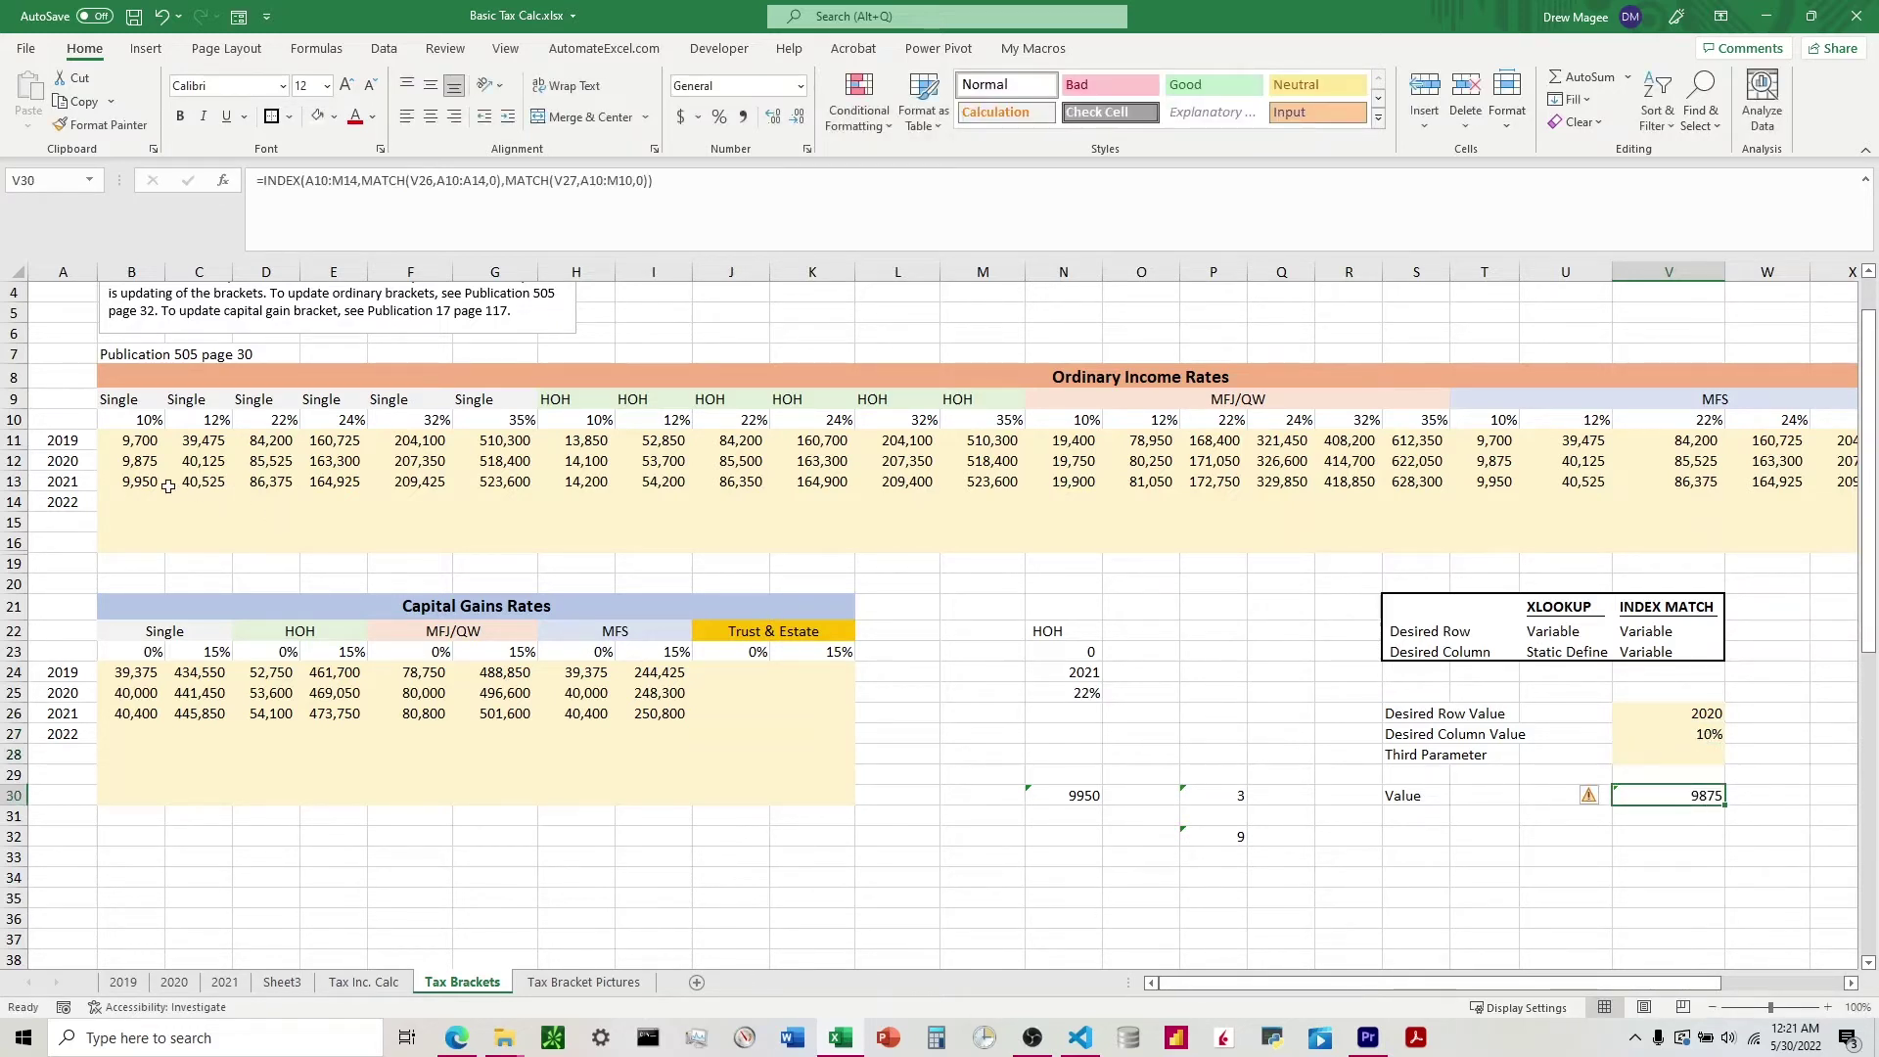
pyautogui.click(141, 464)
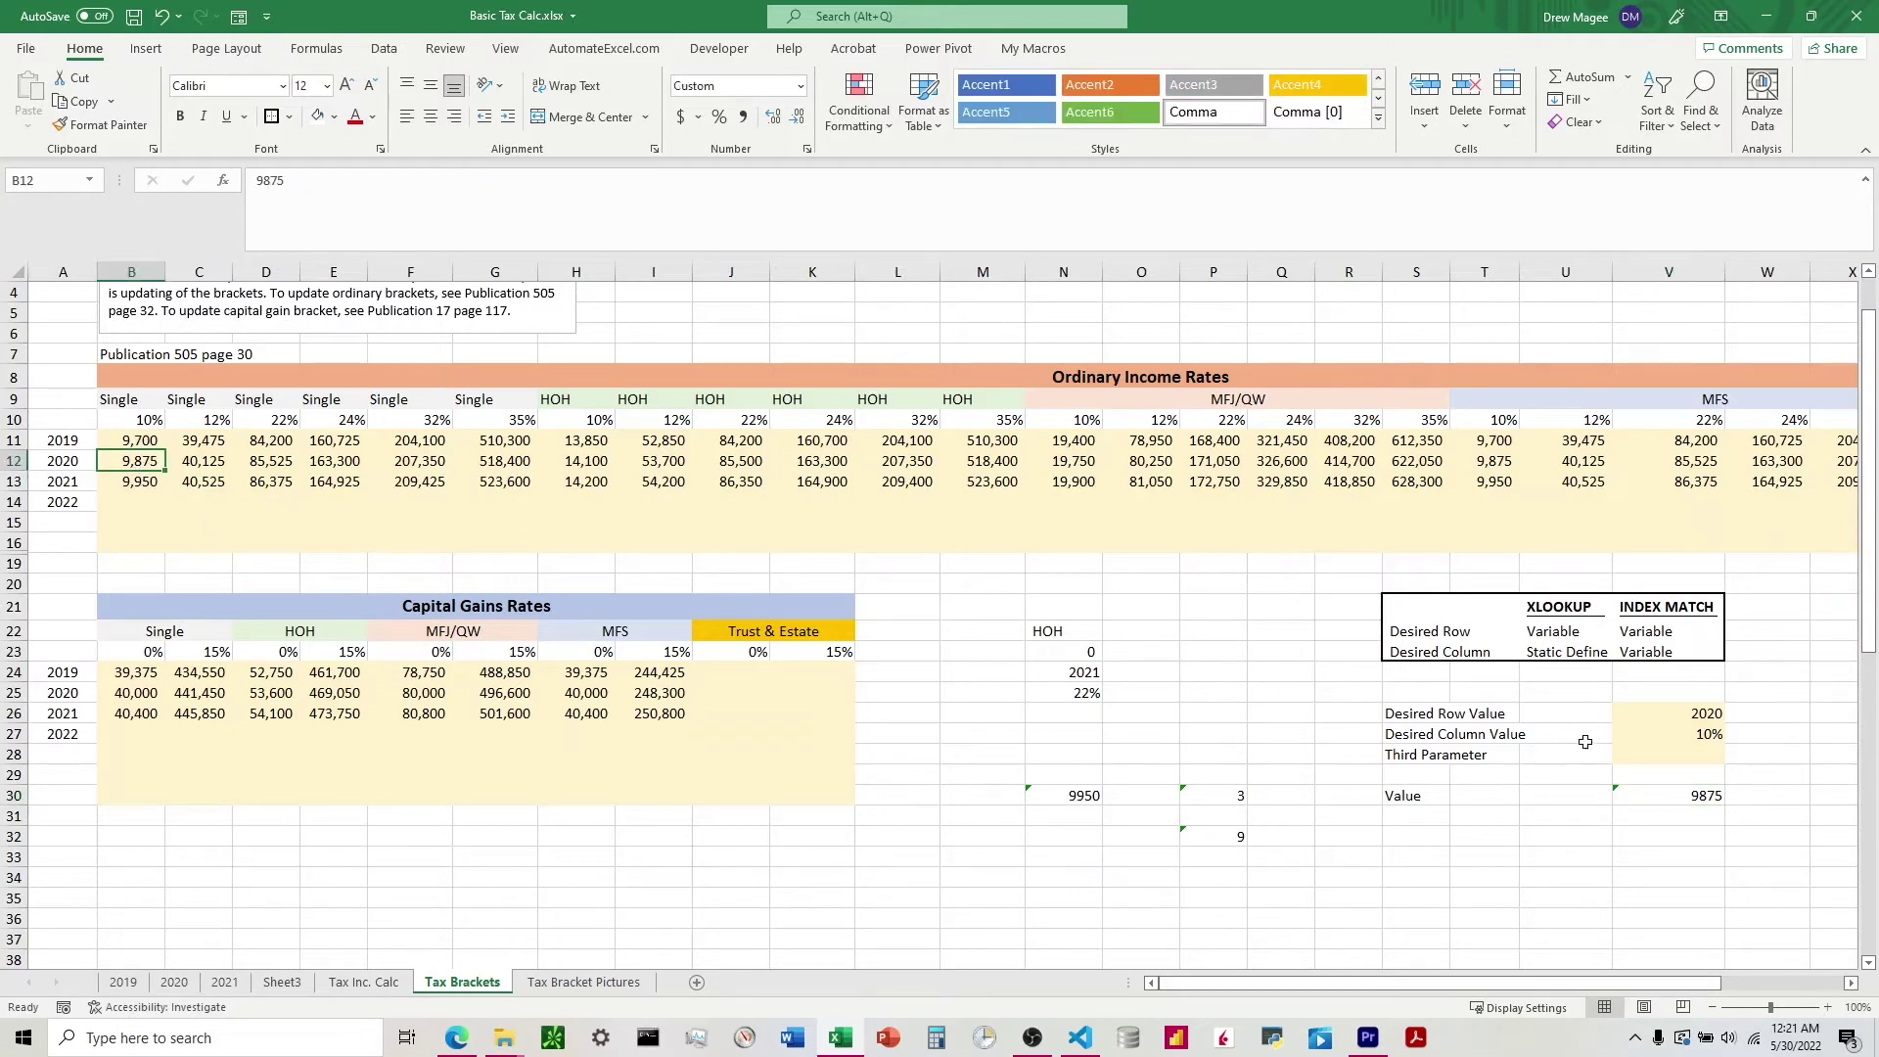
pyautogui.click(1707, 717)
pyautogui.write('2021')
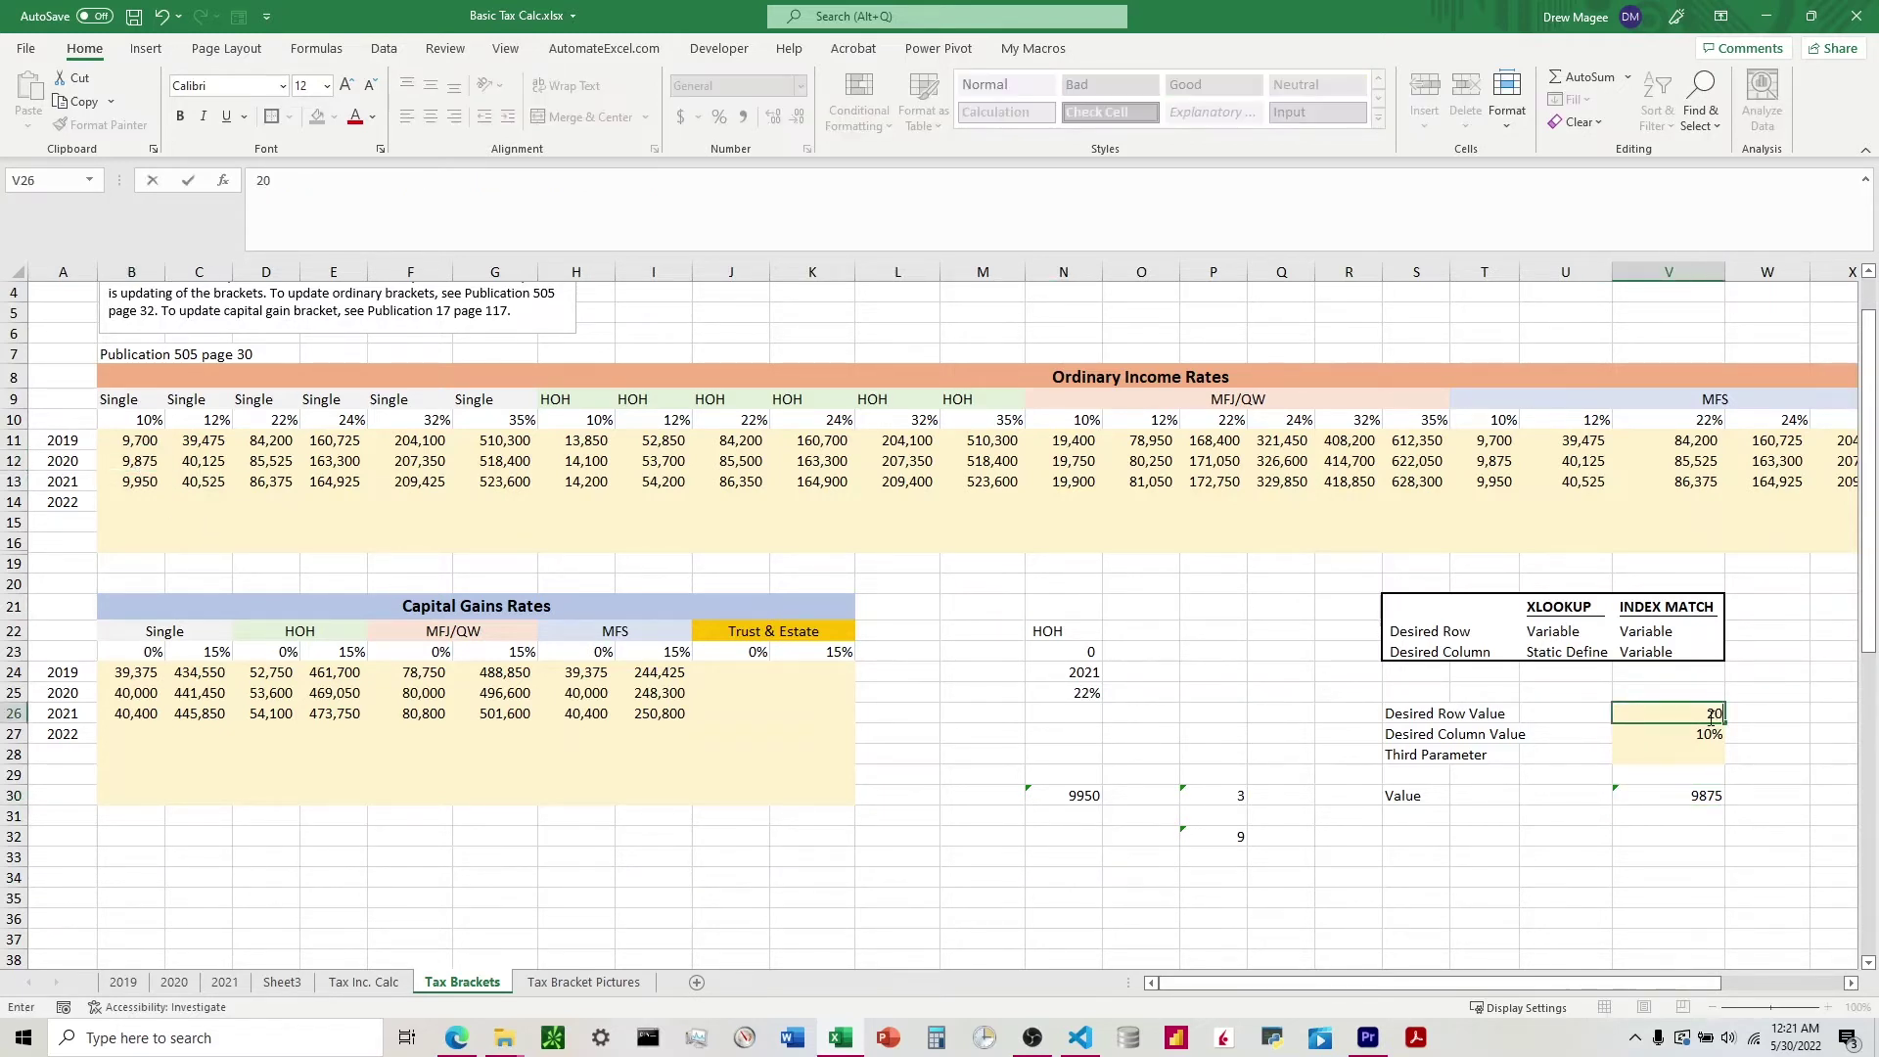
pyautogui.press('Return')
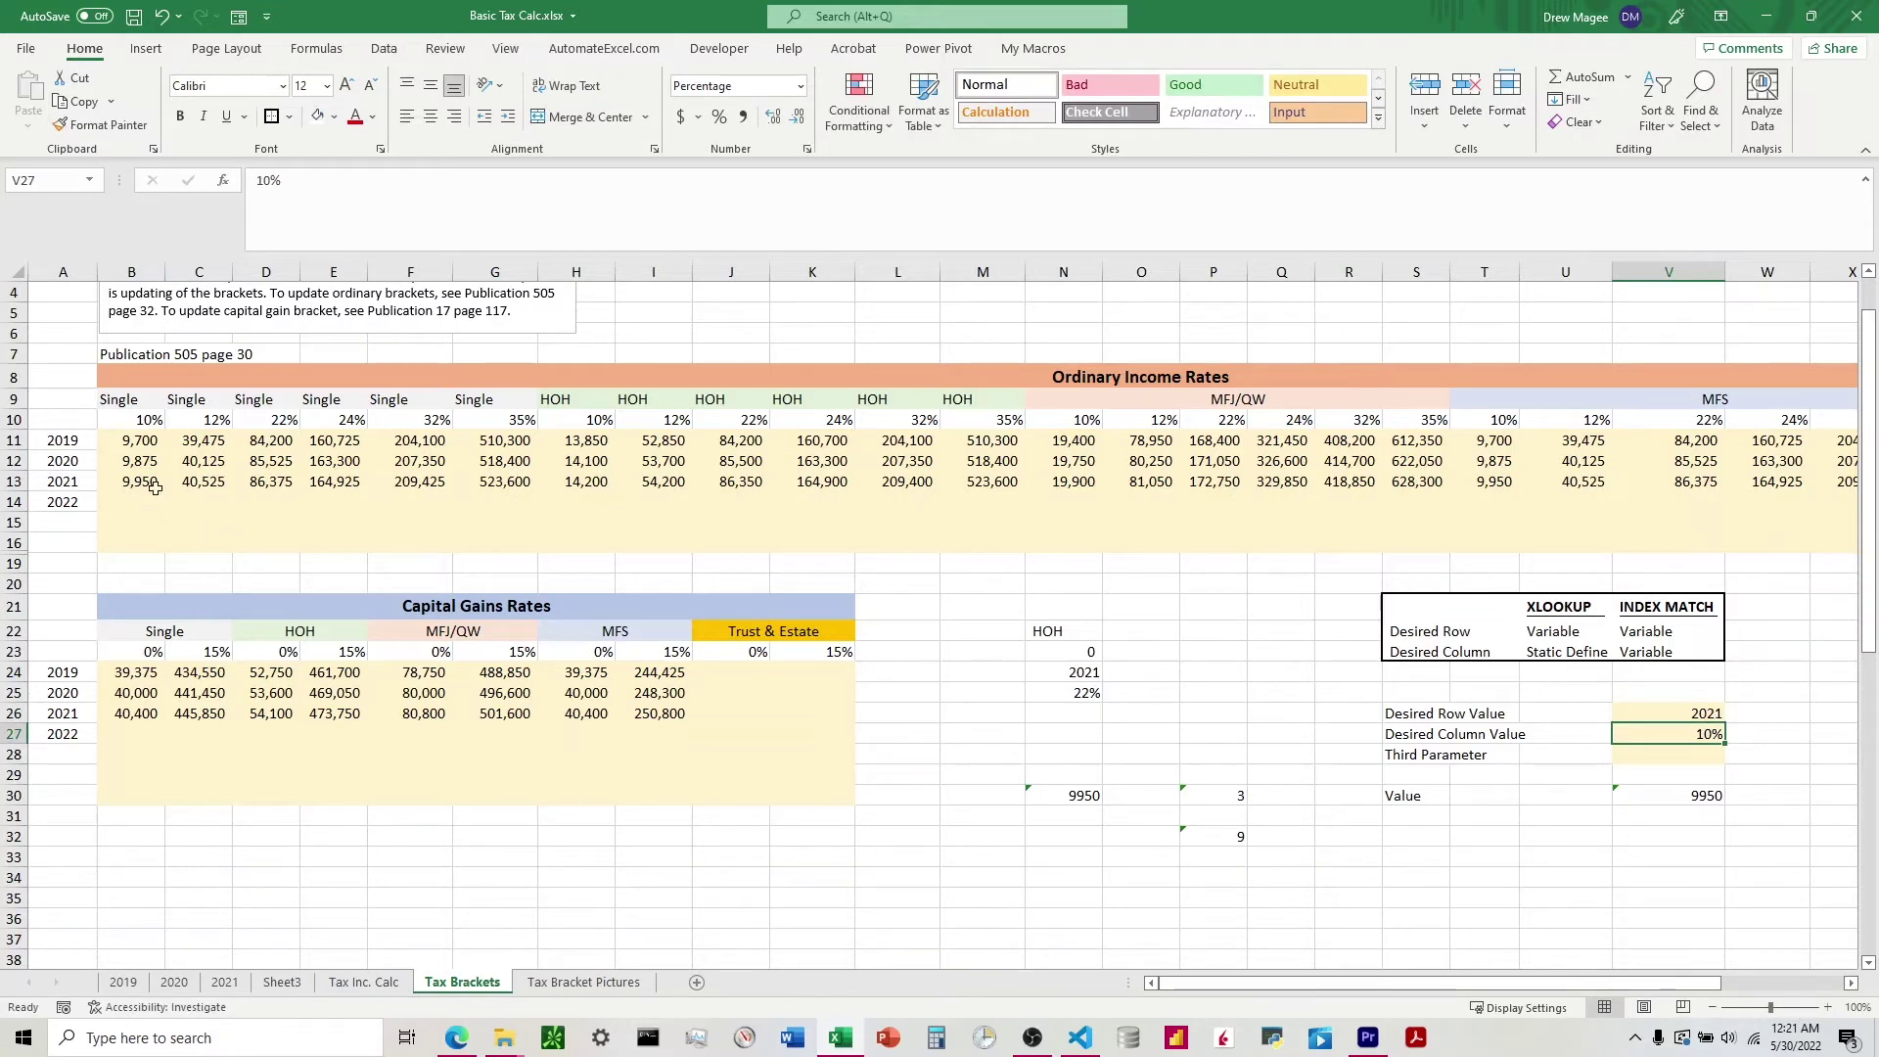
pyautogui.write('22')
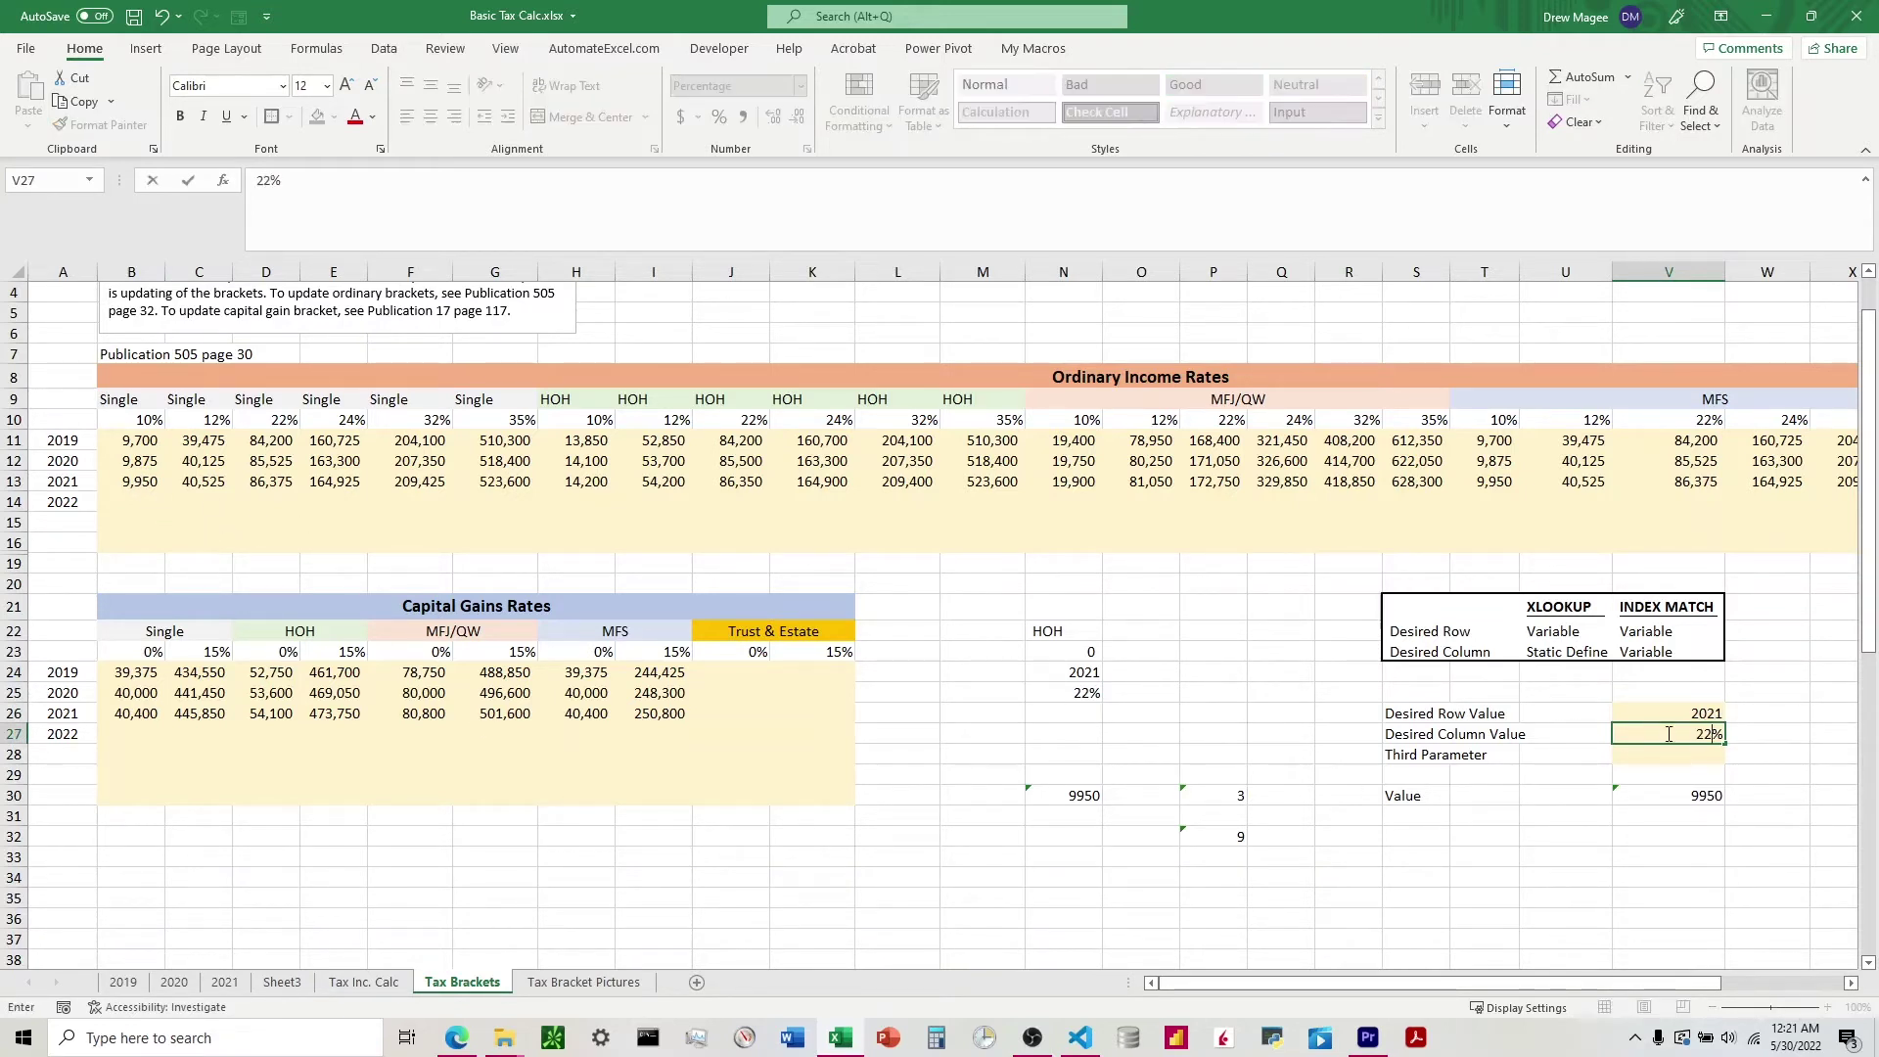
pyautogui.press('Return')
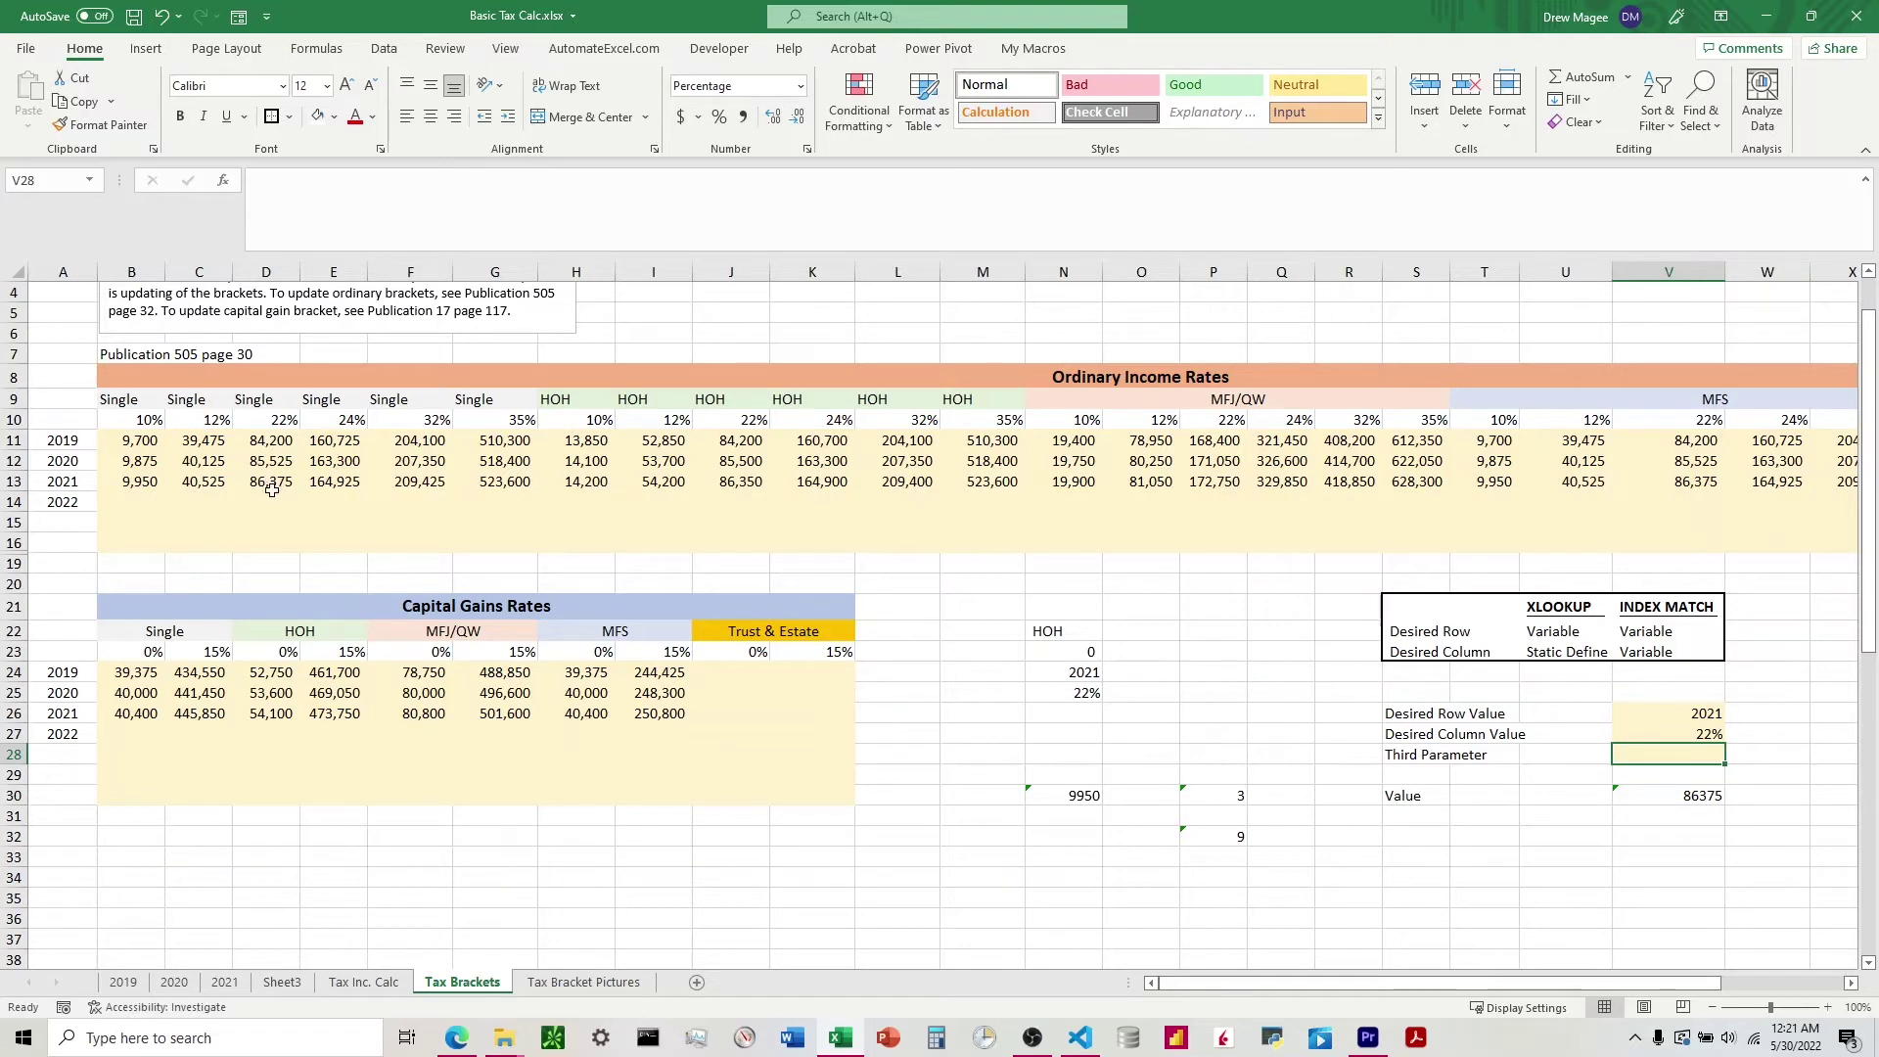
# Compare V30's result with the table's 2021 Single 22% amount 86375
pyautogui.click(275, 486)
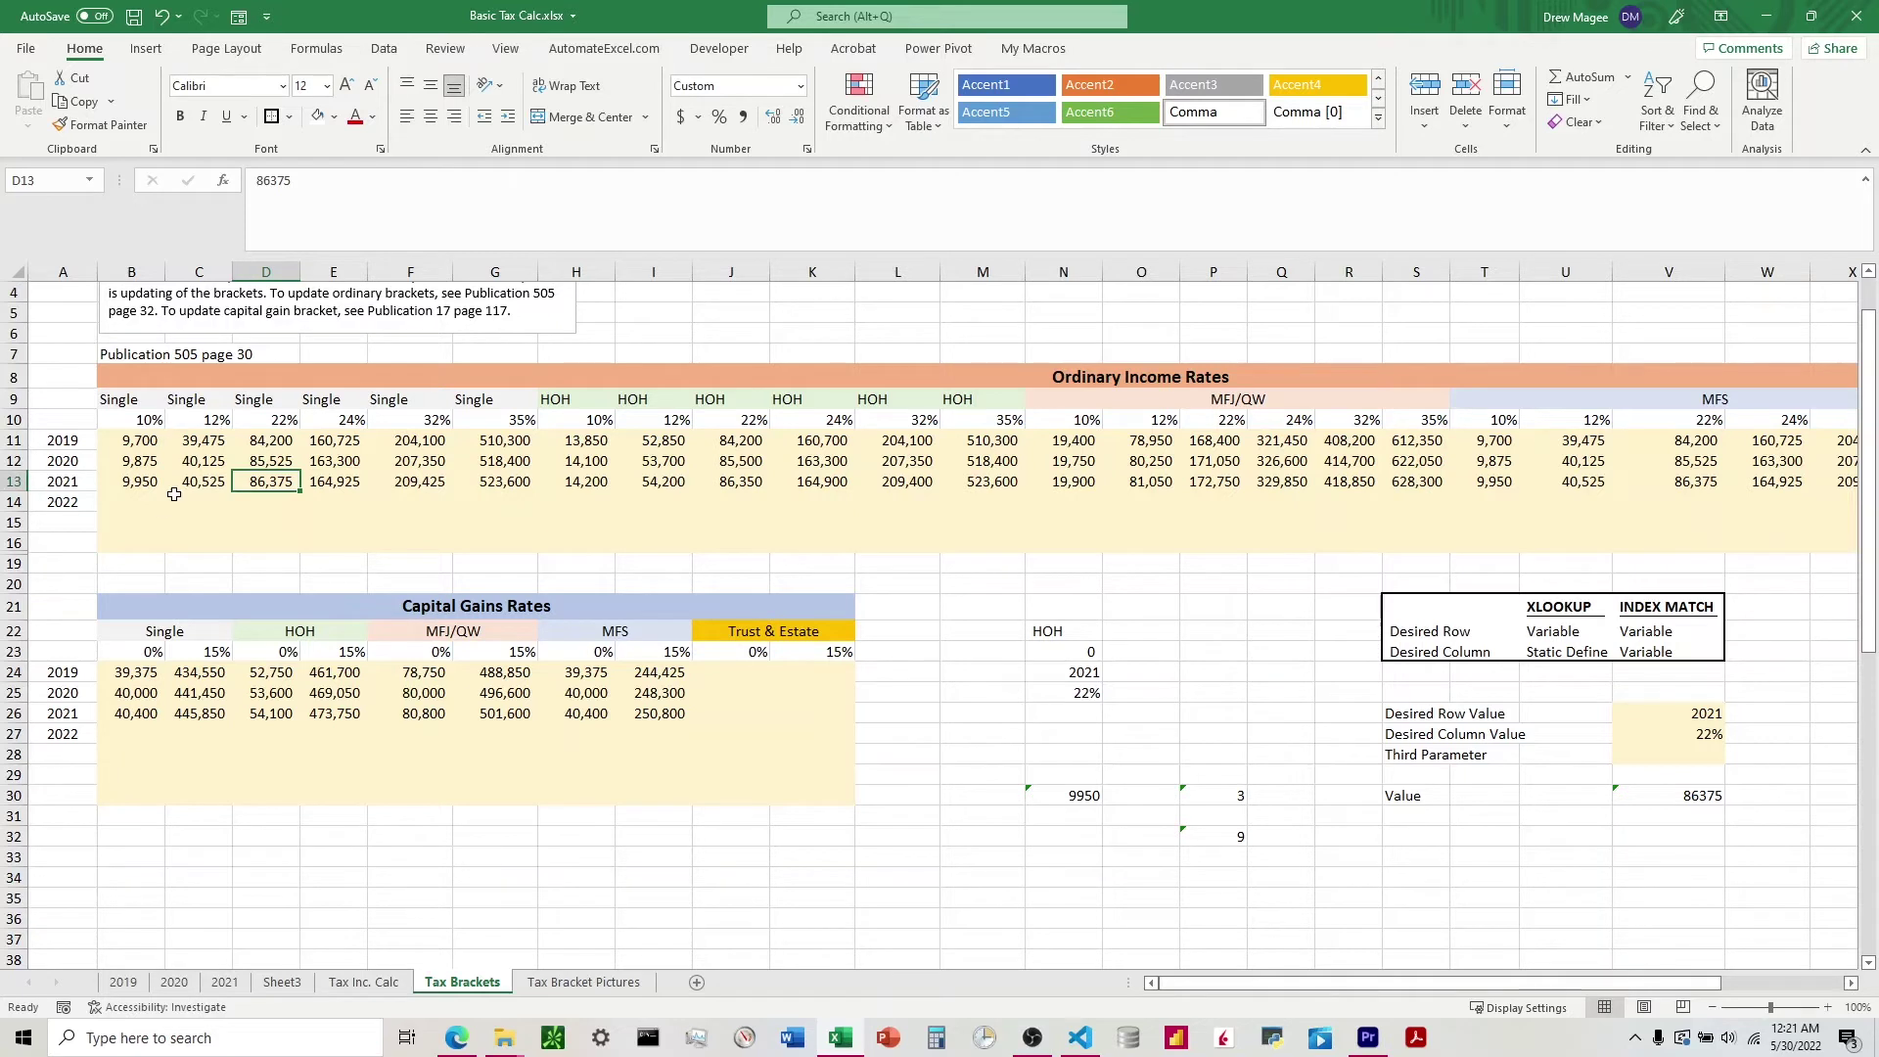
pyautogui.click(142, 401)
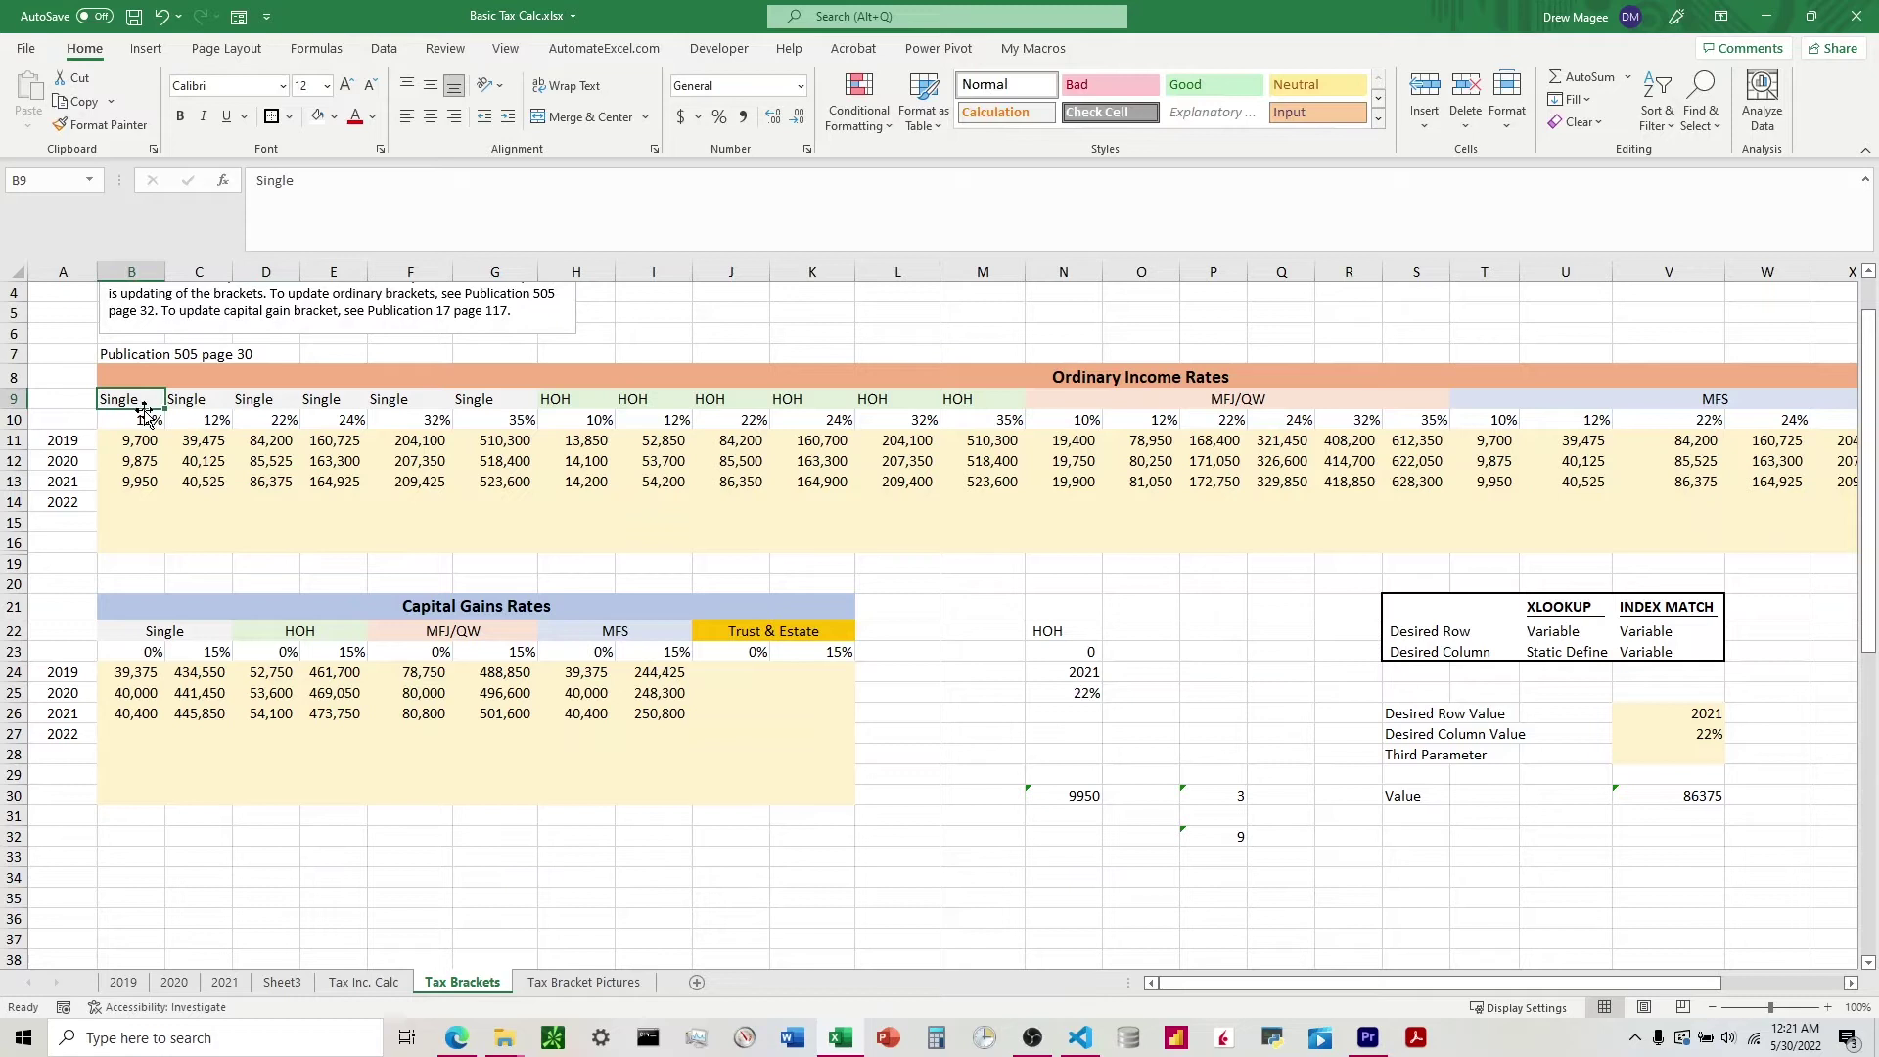
pyautogui.click(1658, 793)
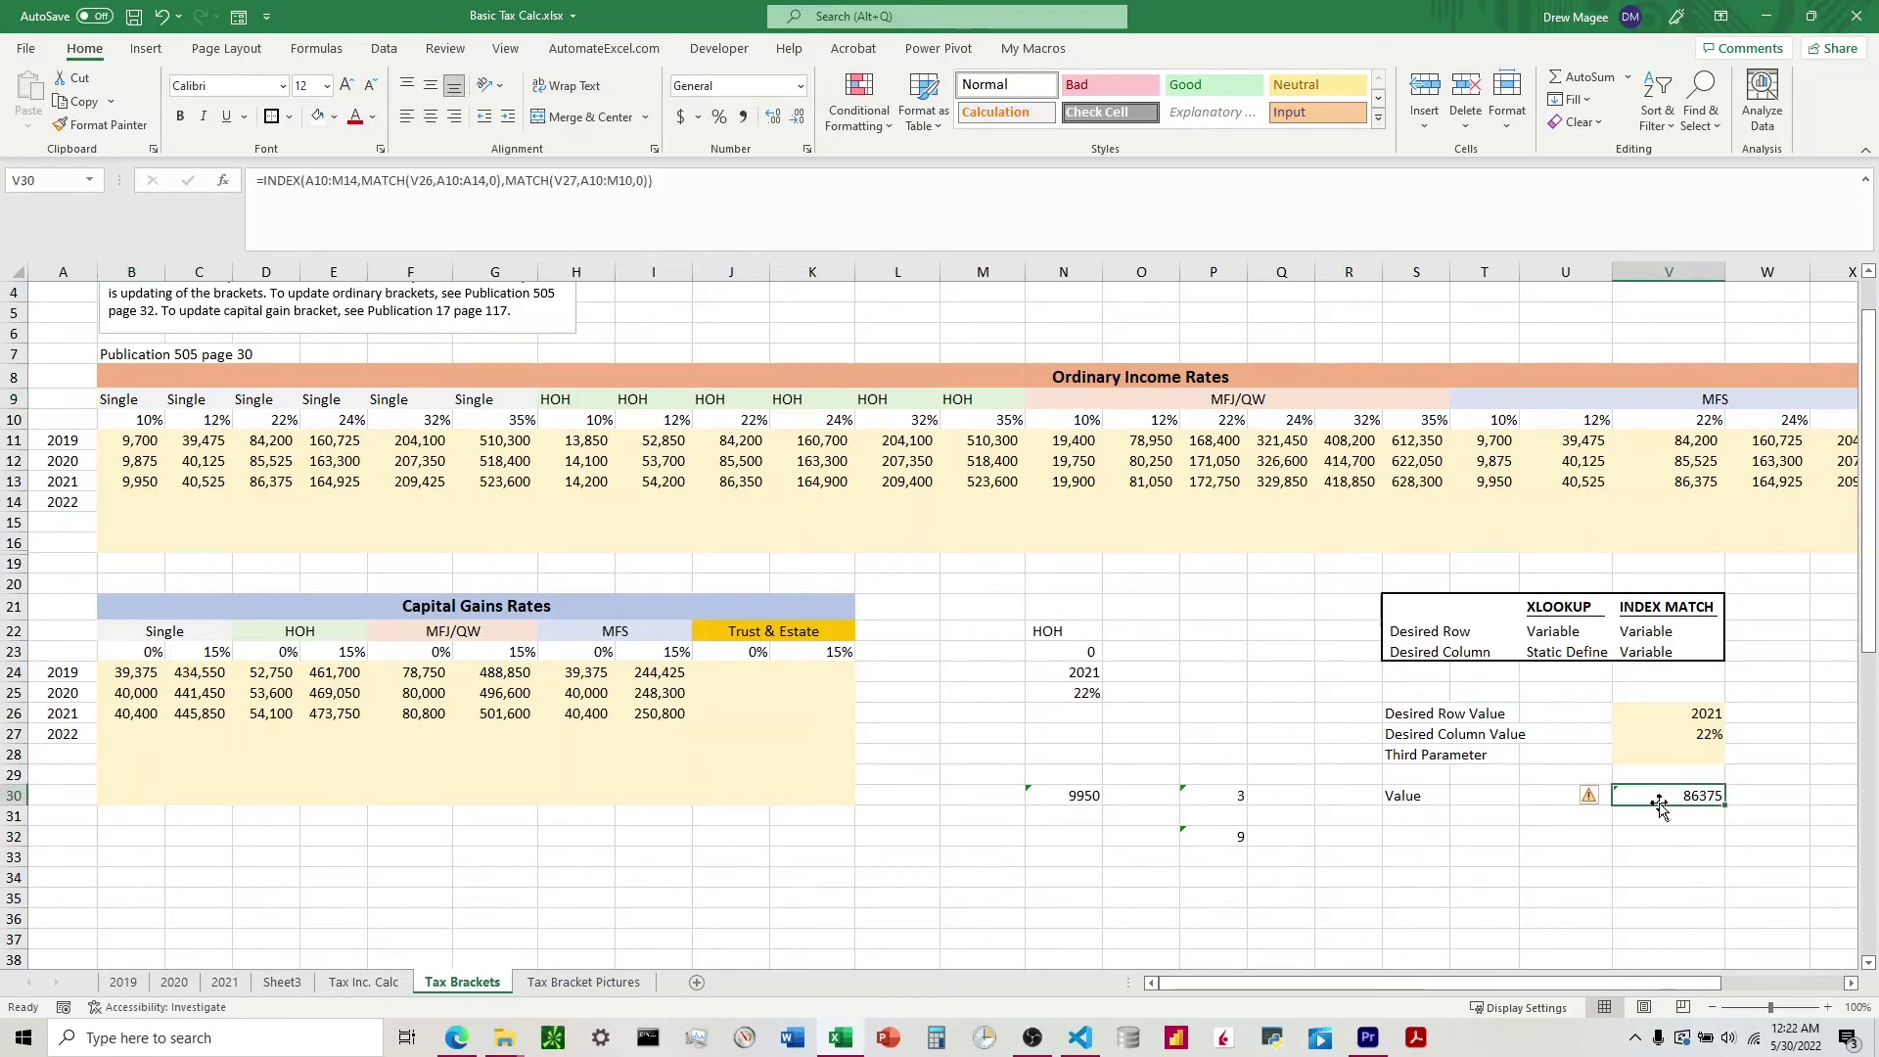
# In V30's formula, replace the second MATCH's lookup value V27 with 1
pyautogui.click(425, 186)
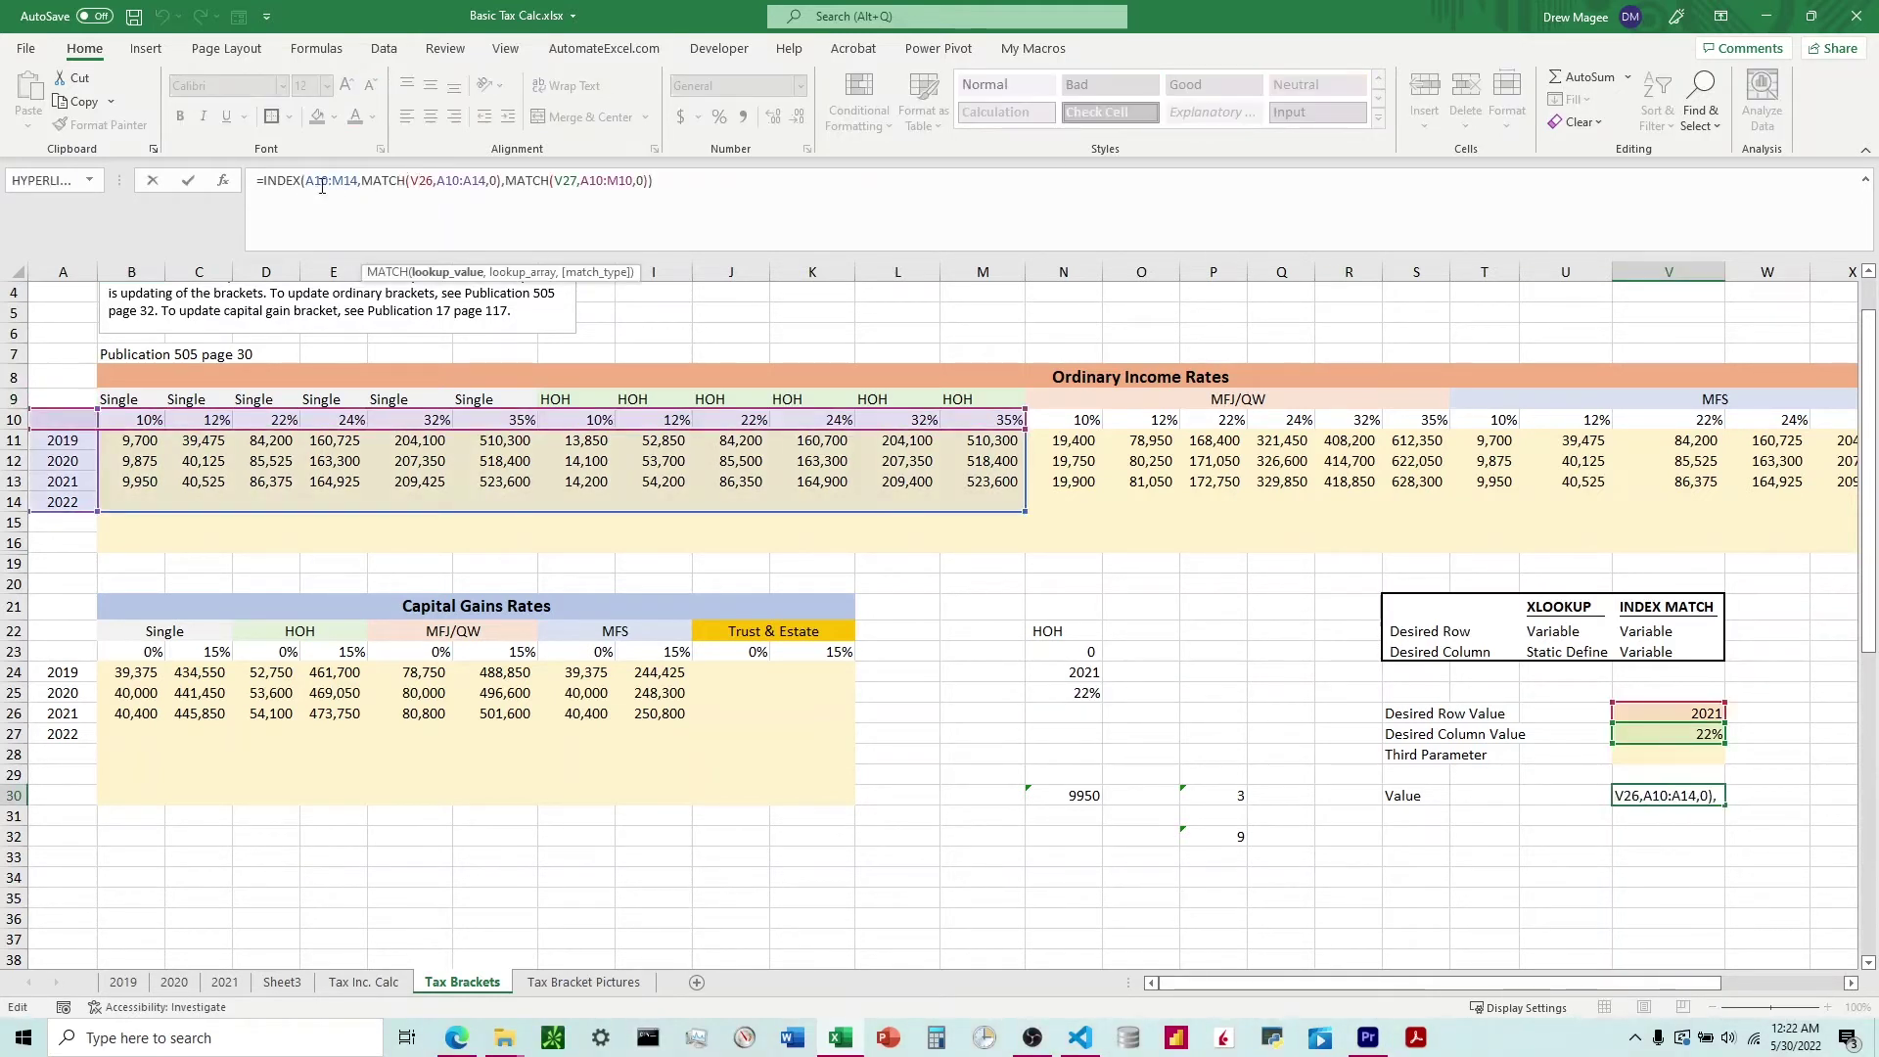
pyautogui.click(526, 183)
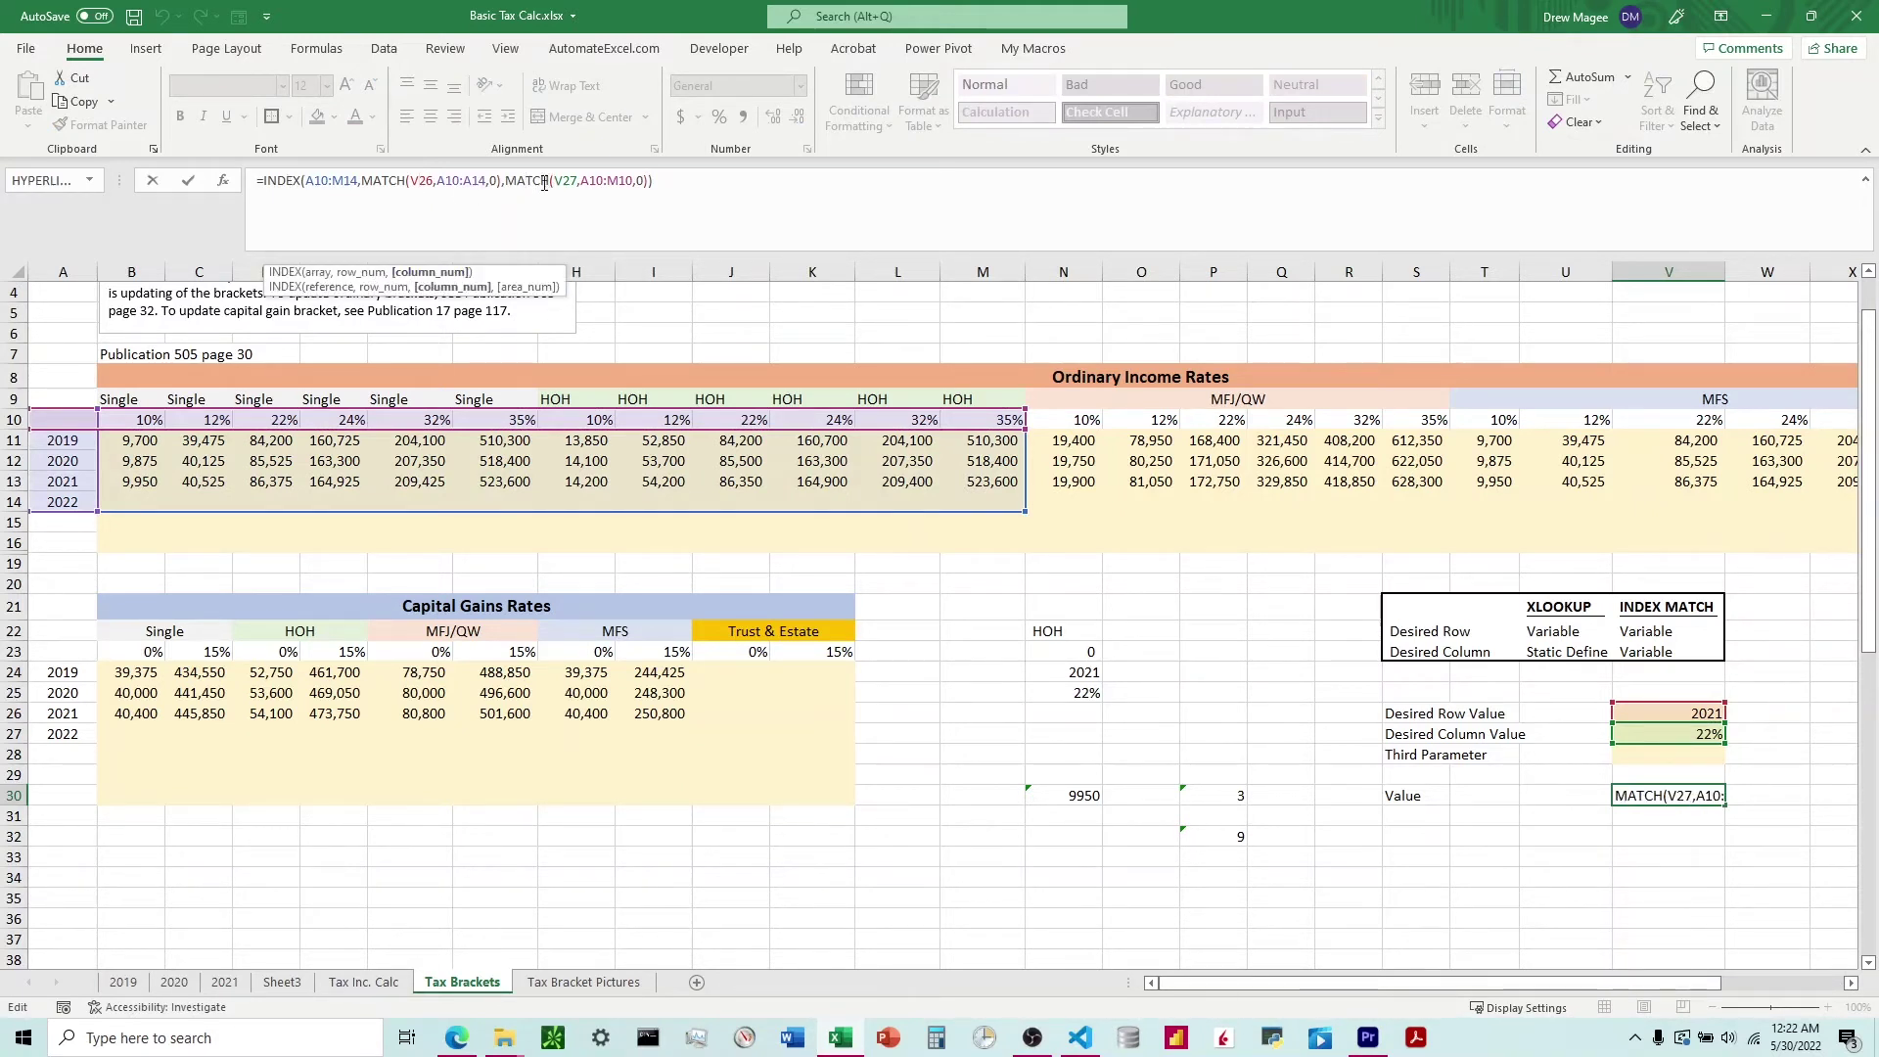
pyautogui.click(583, 180)
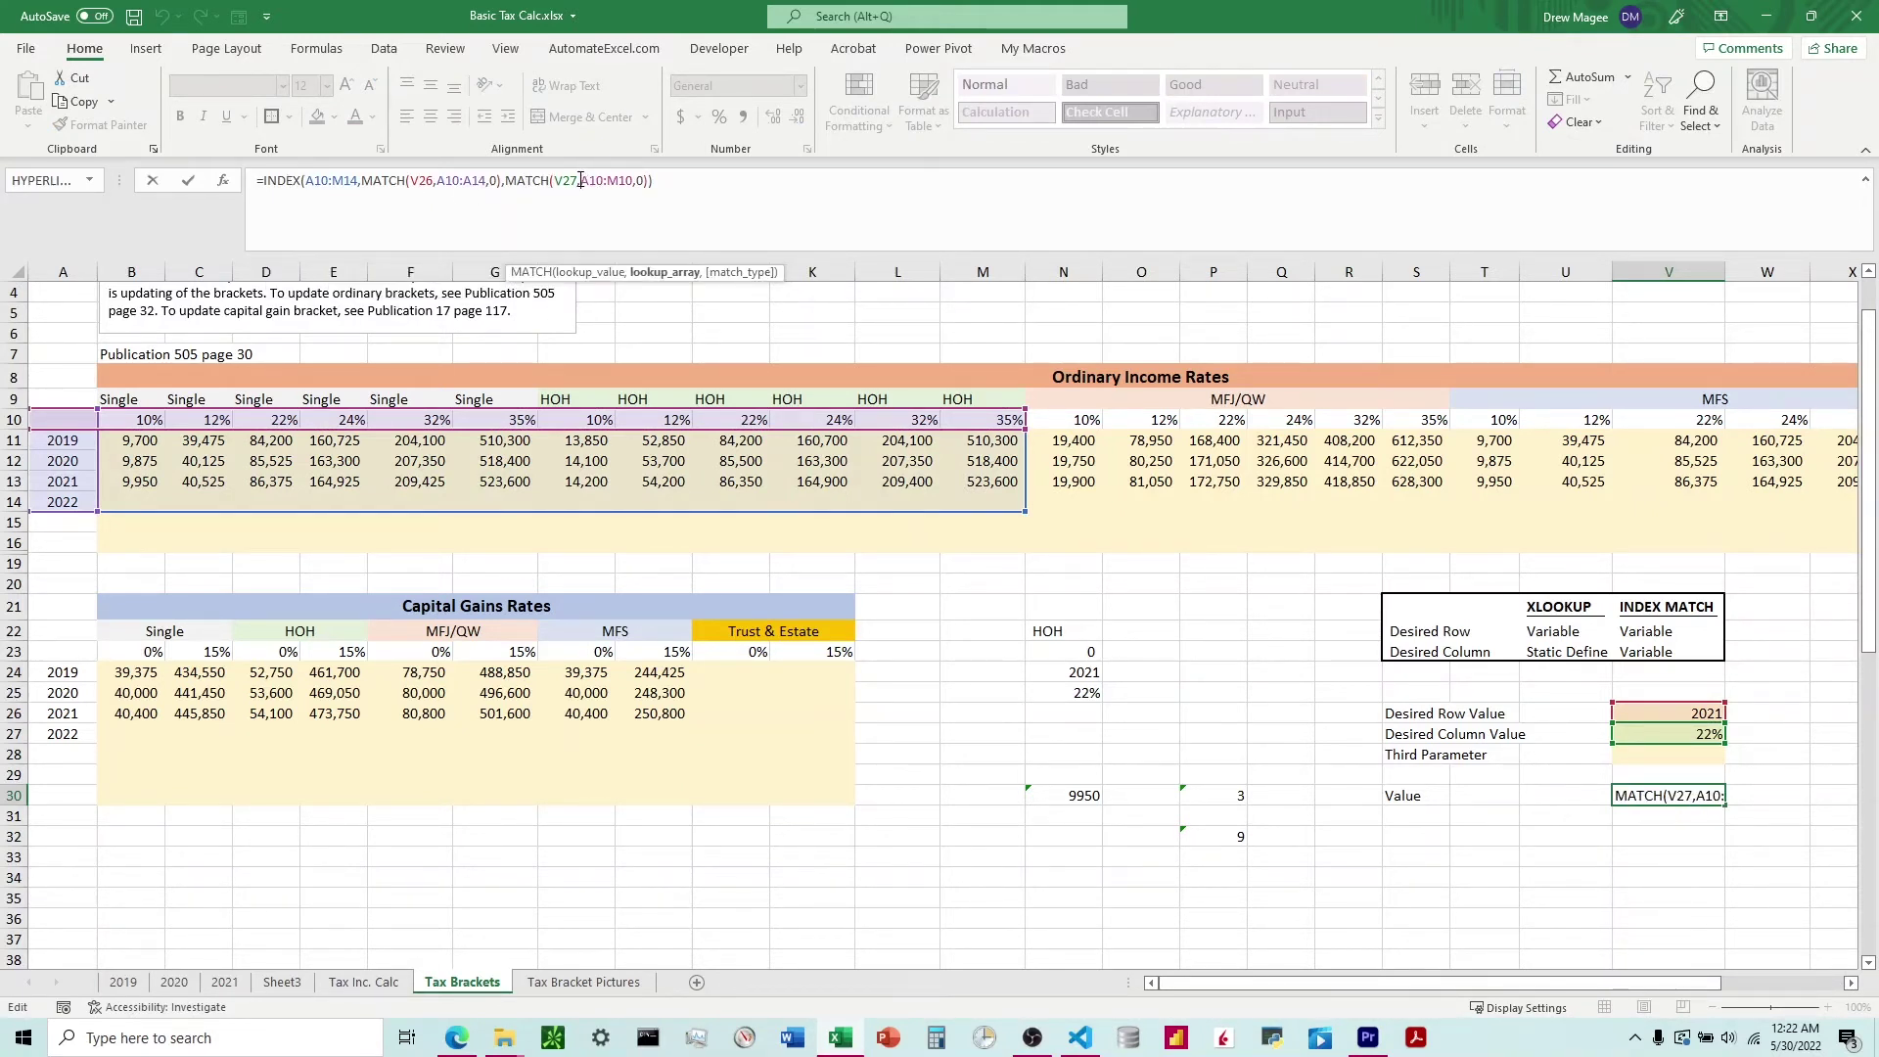
pyautogui.click(560, 184)
pyautogui.click(606, 180)
pyautogui.click(639, 180)
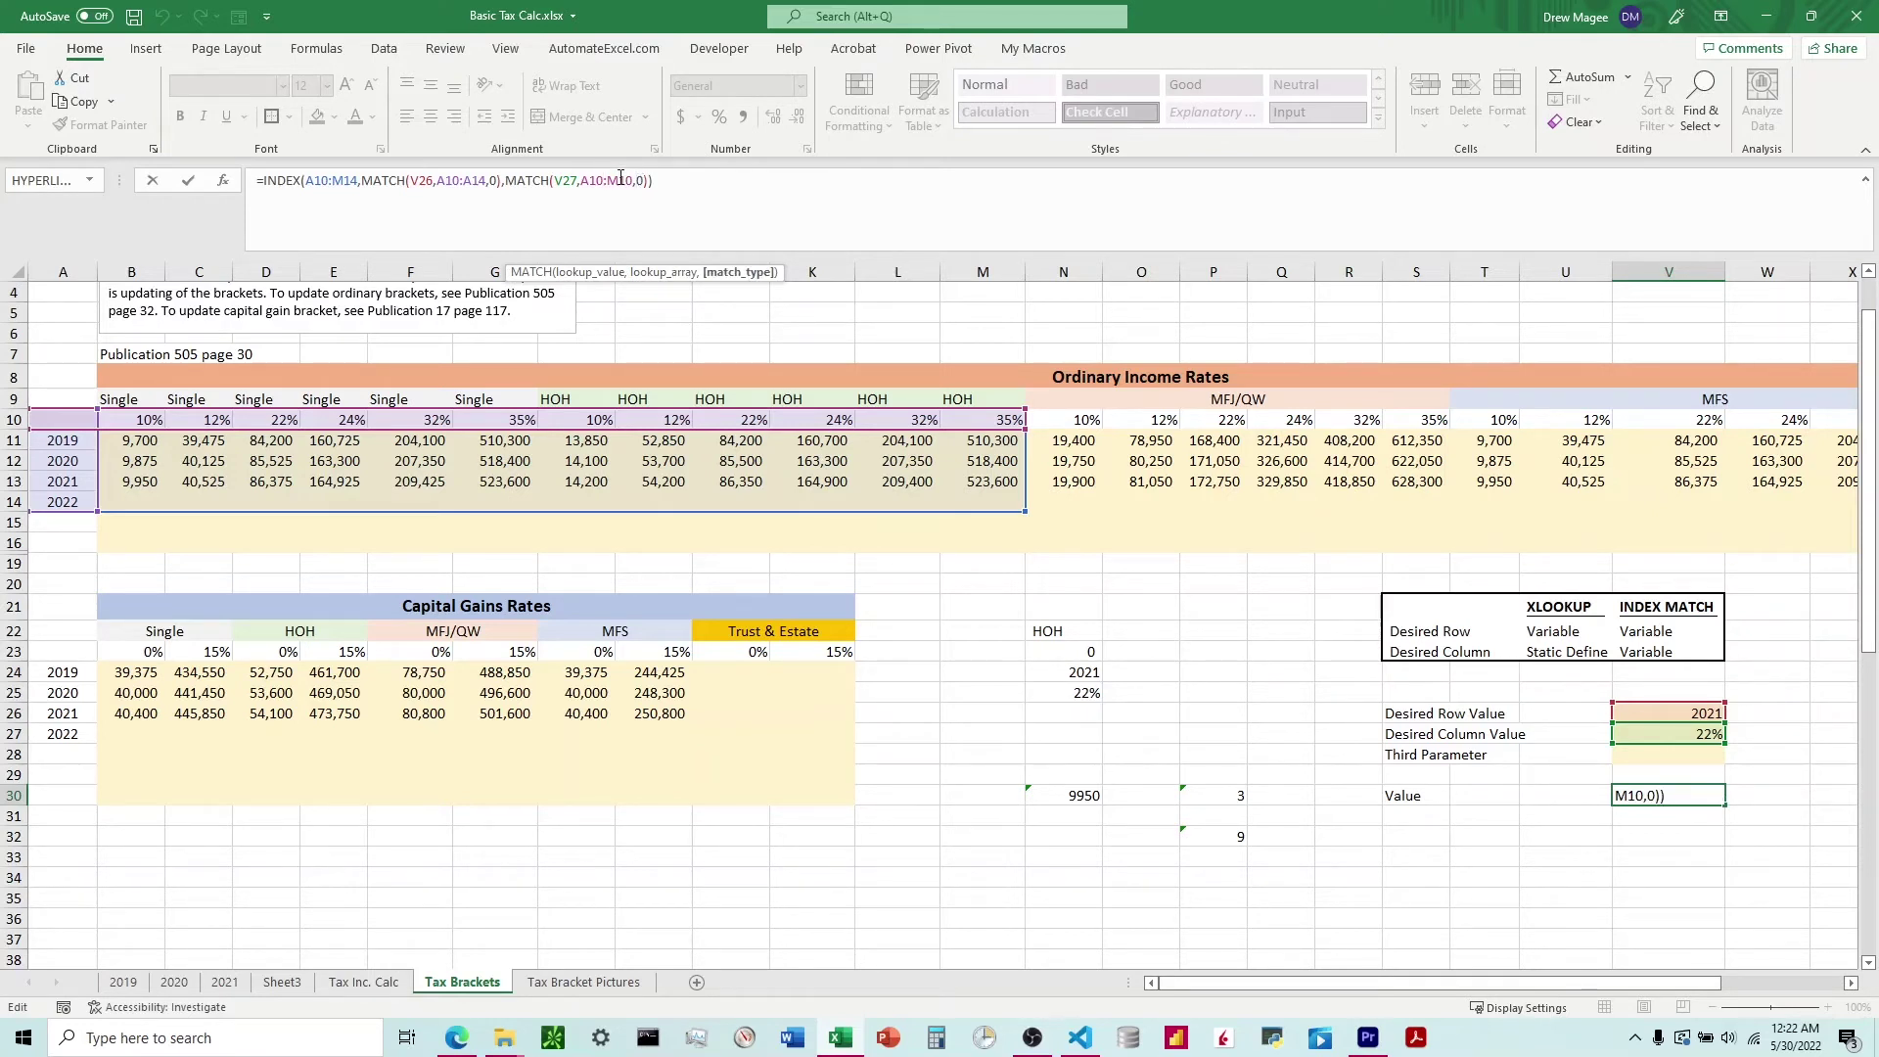
pyautogui.click(578, 181)
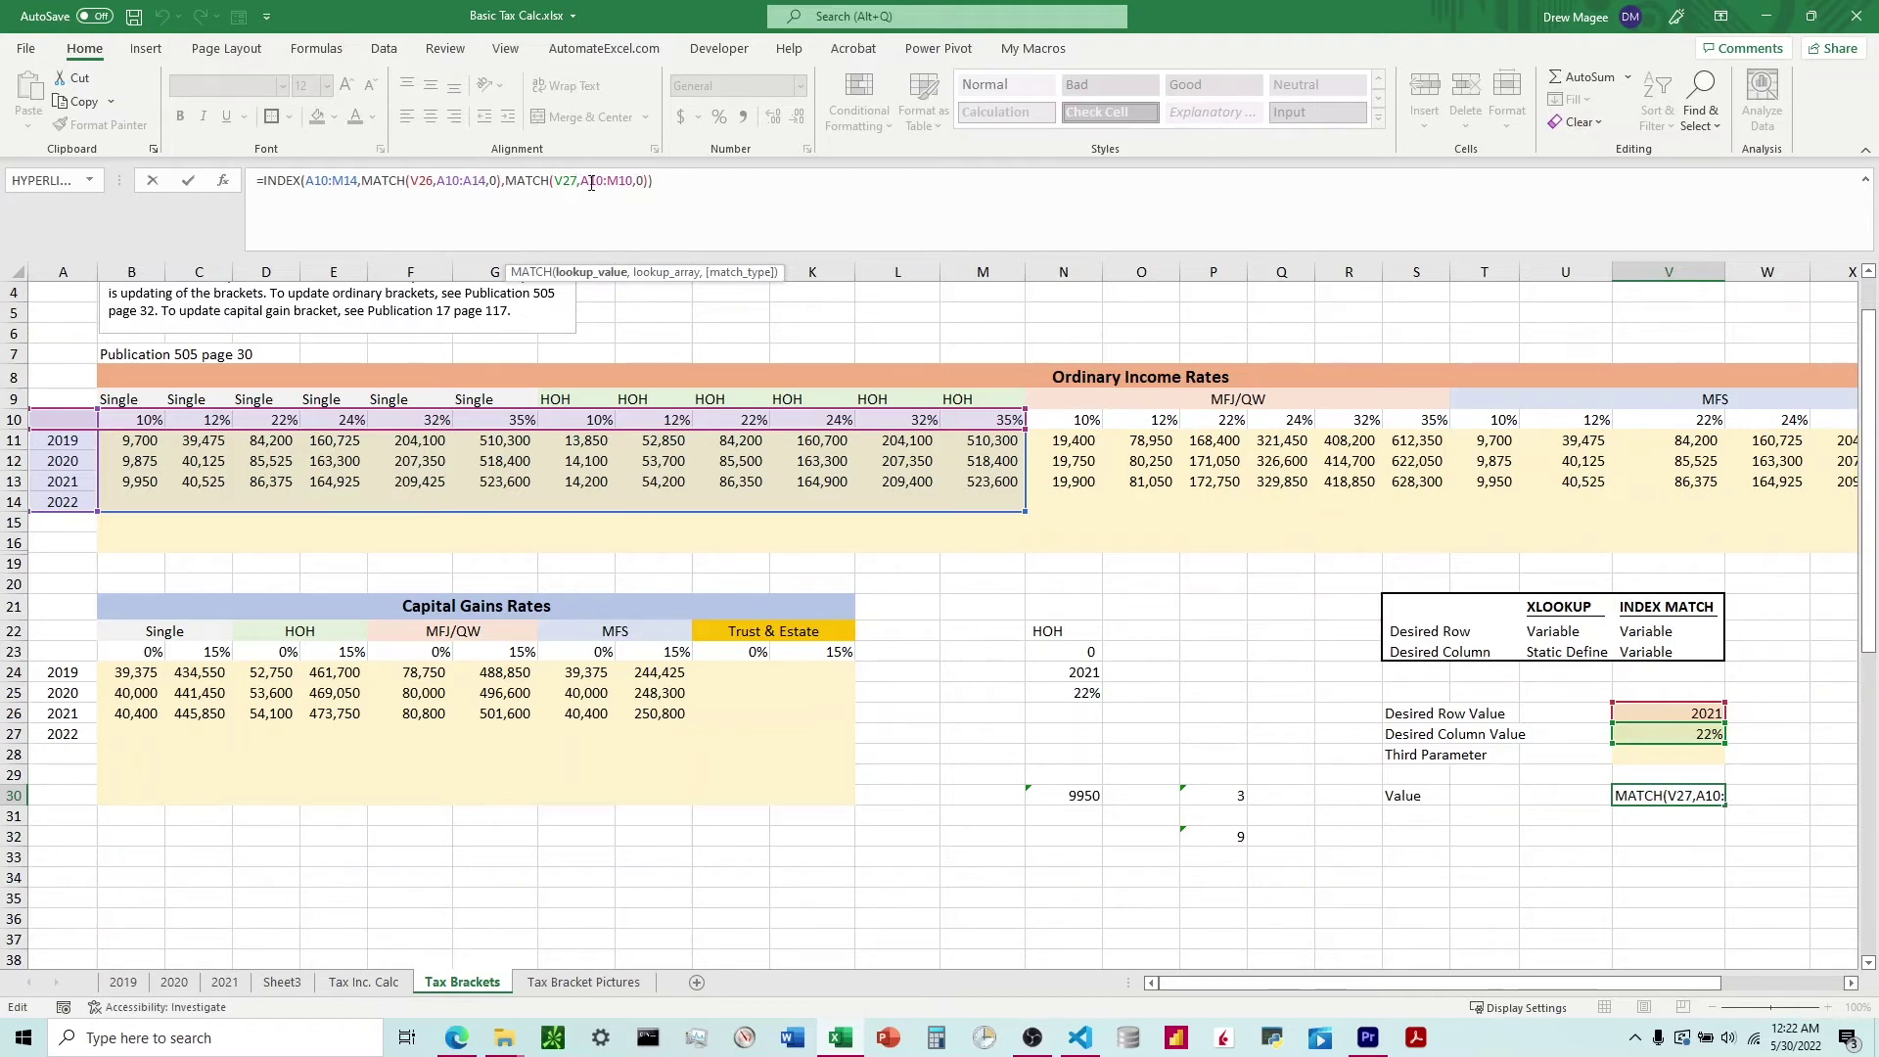
pyautogui.press('BackSpace')
pyautogui.press('BackSpace')
pyautogui.press('BackSpace')
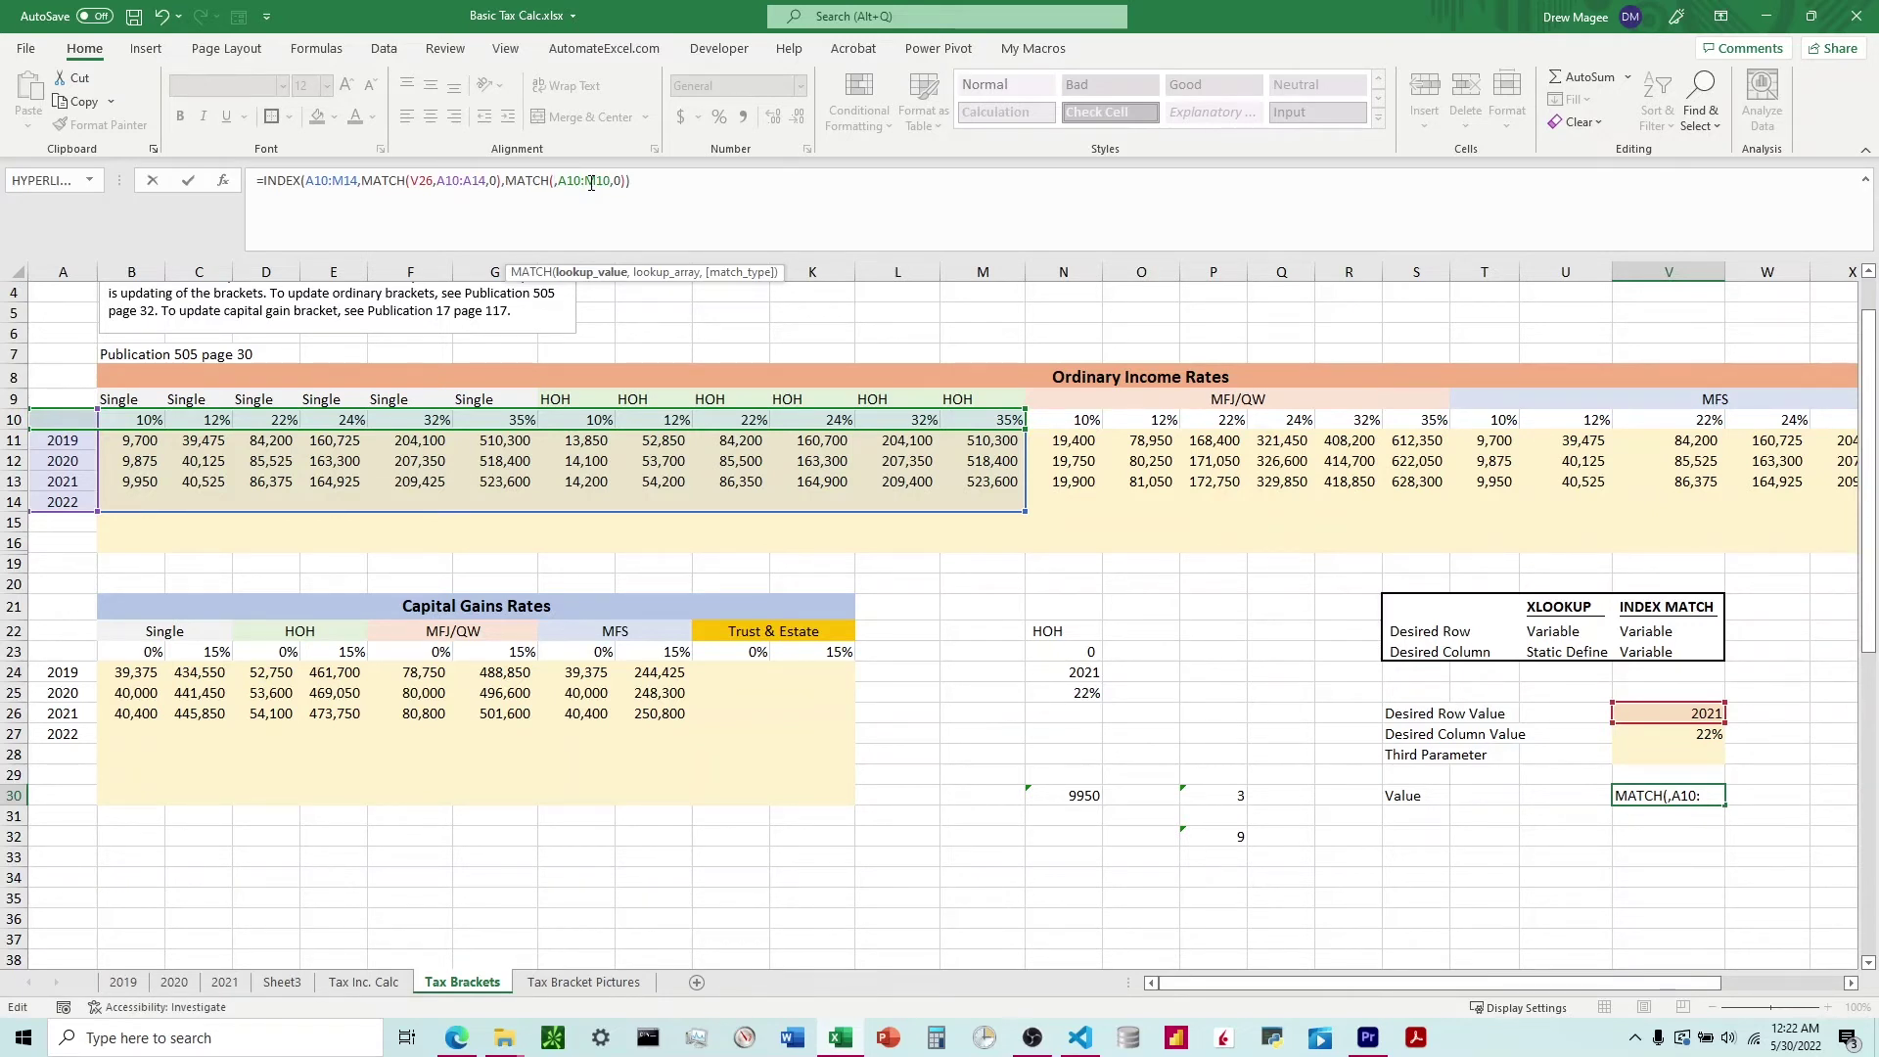
pyautogui.write('1')
# Change the second MATCH's lookup array to the test ($V$27=A10:M10) *
pyautogui.click(620, 180)
pyautogui.press('BackSpace')
pyautogui.press('BackSpace')
pyautogui.press('BackSpace')
pyautogui.press('BackSpace')
pyautogui.press('BackSpace')
pyautogui.press('BackSpace')
pyautogui.press('BackSpace')
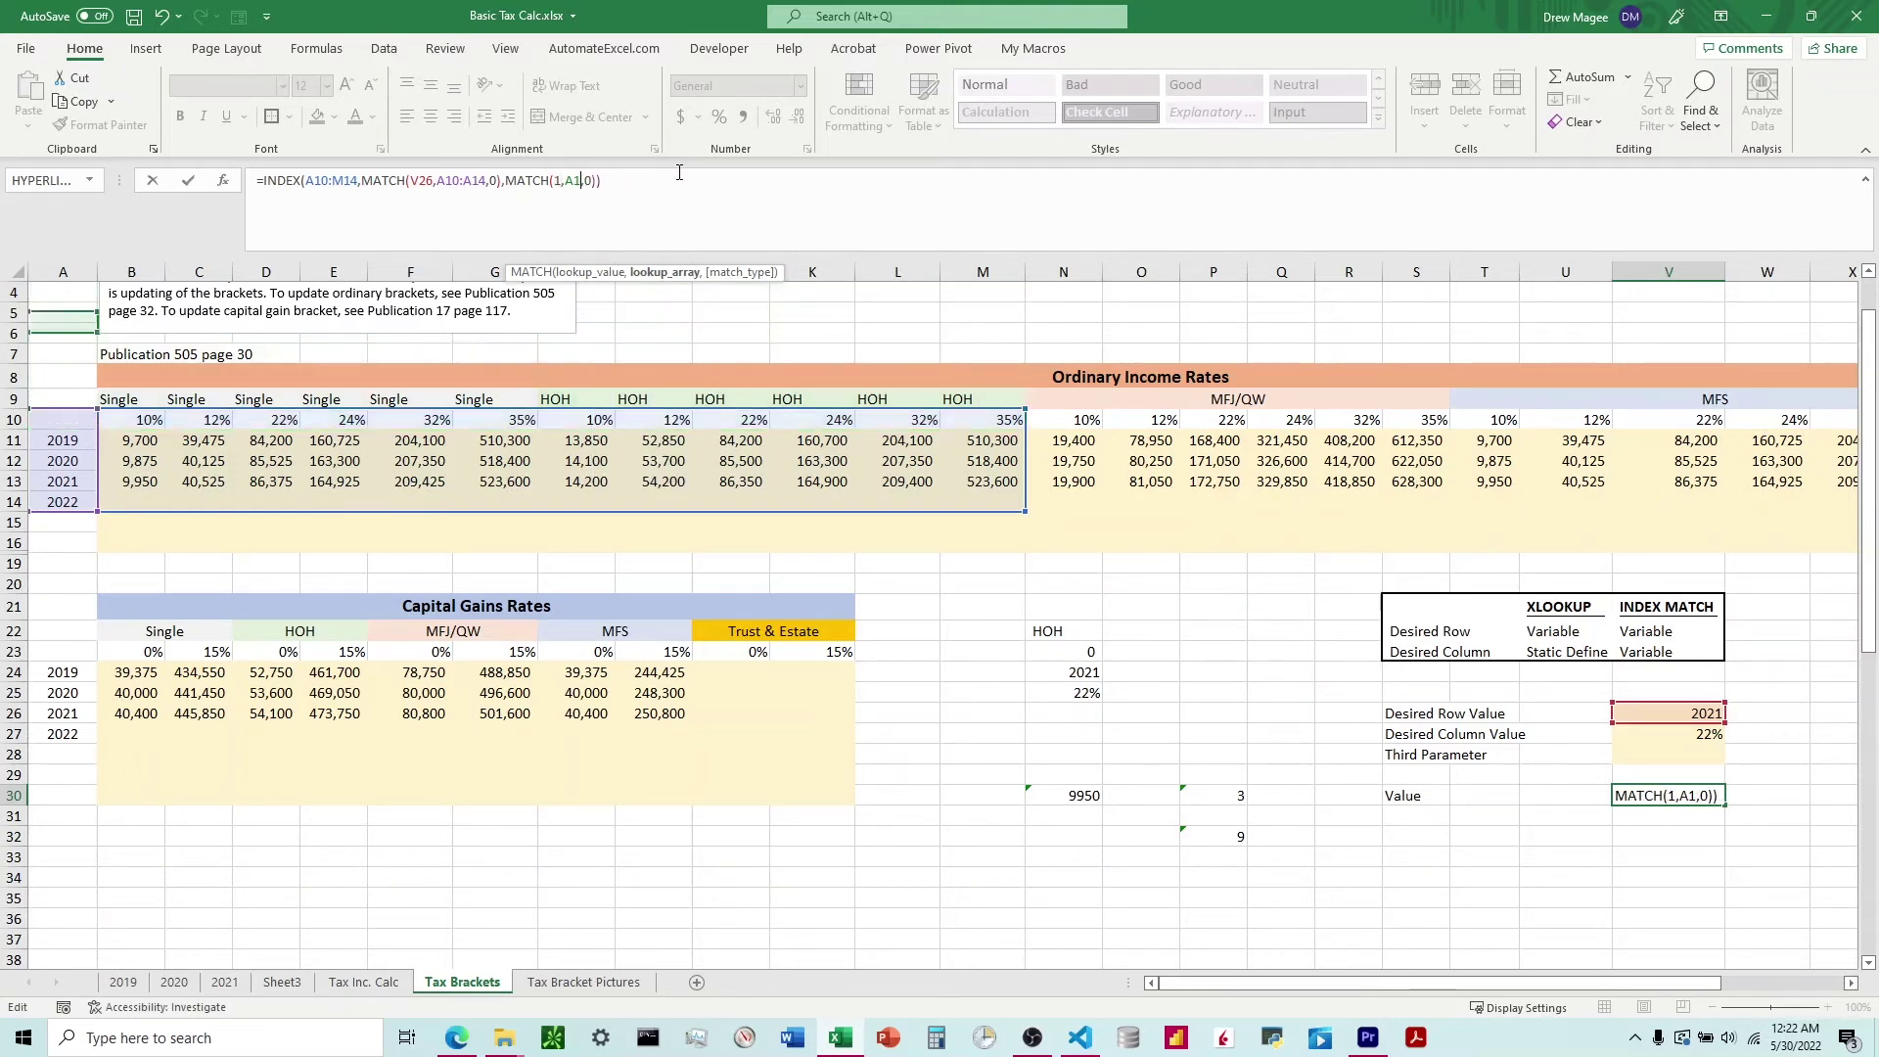
pyautogui.write('(')
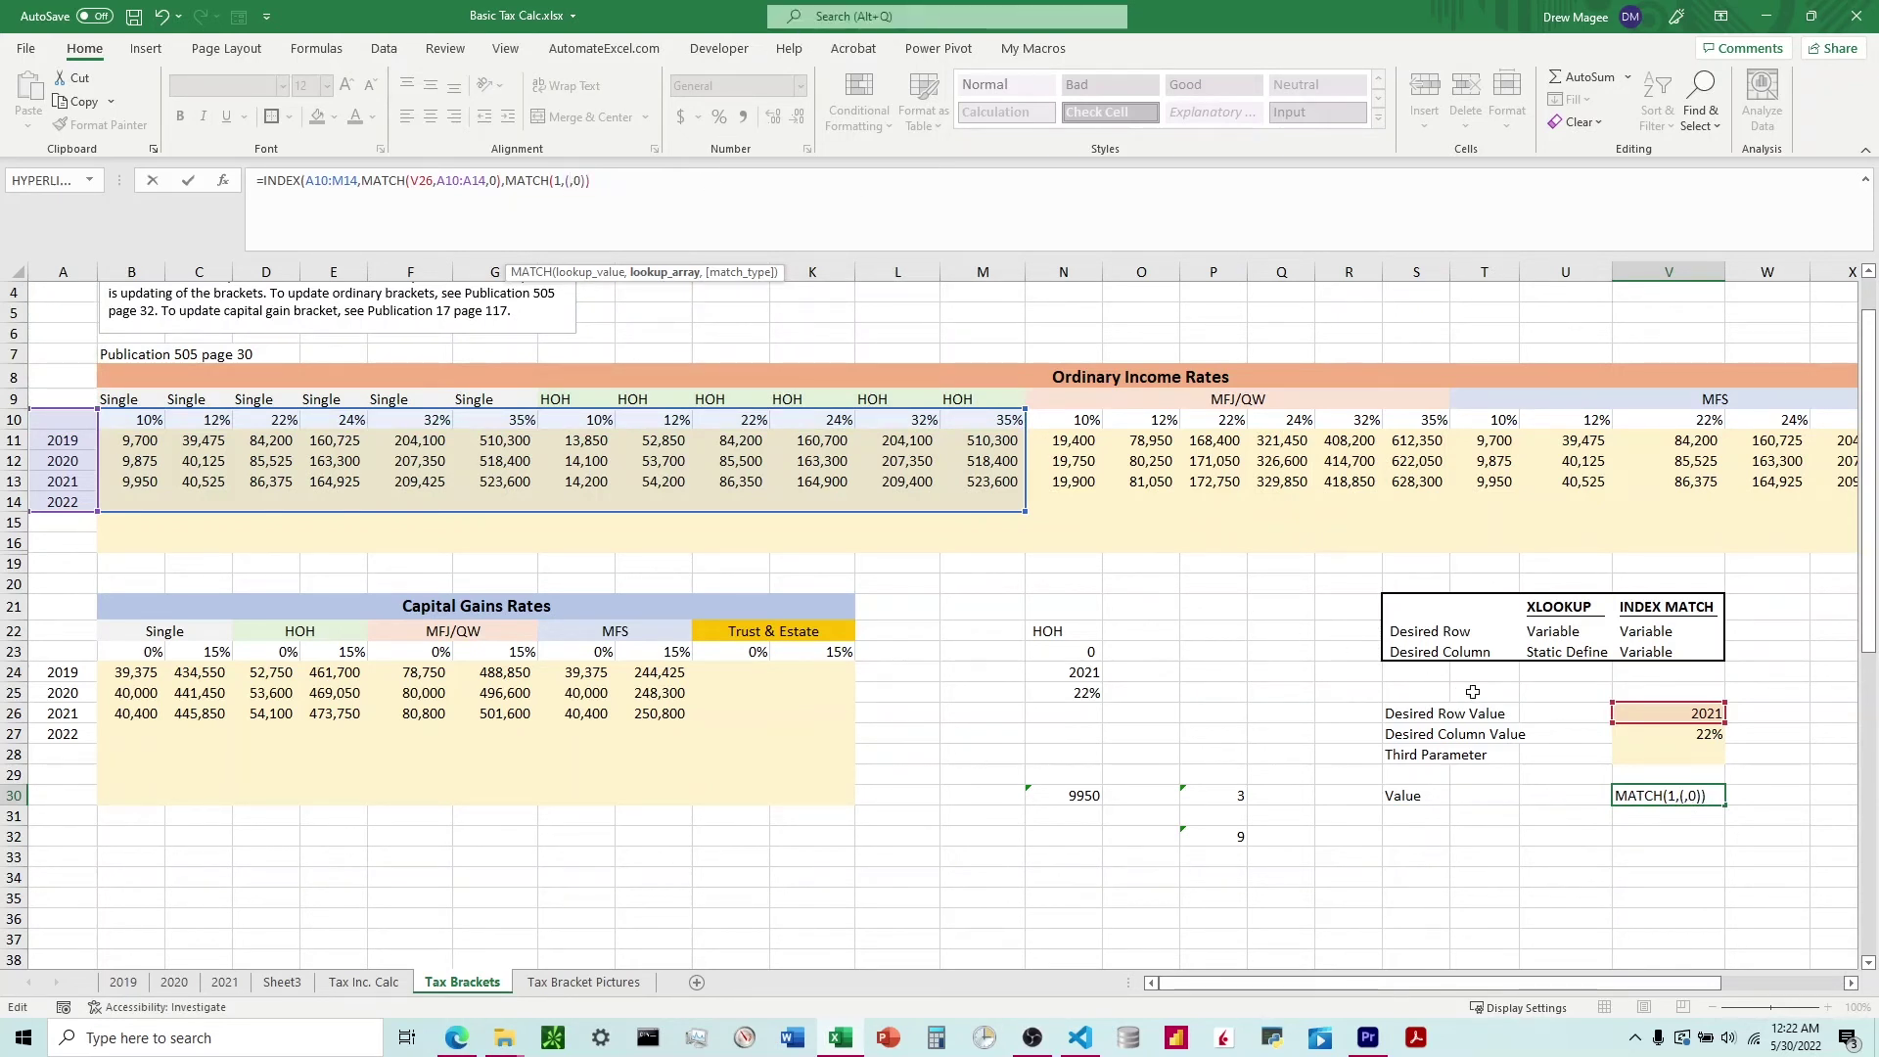
pyautogui.click(1675, 735)
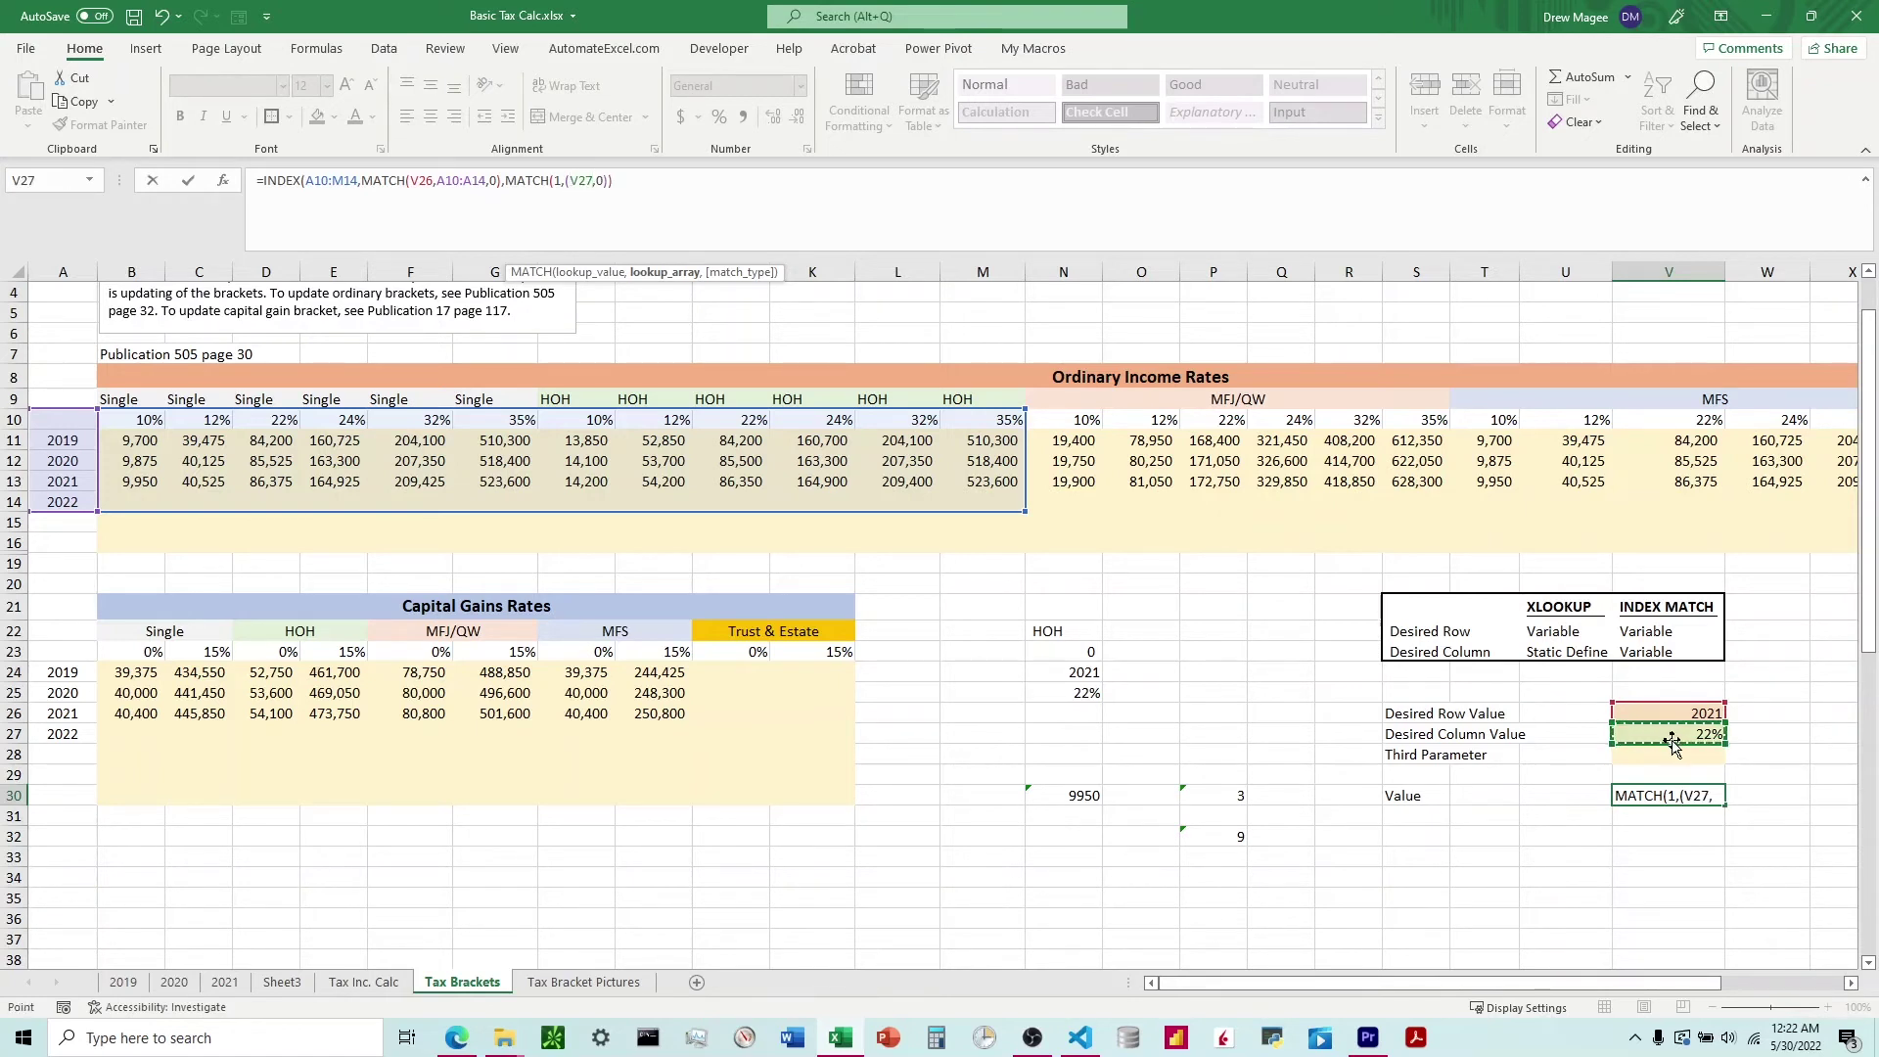
pyautogui.write('=')
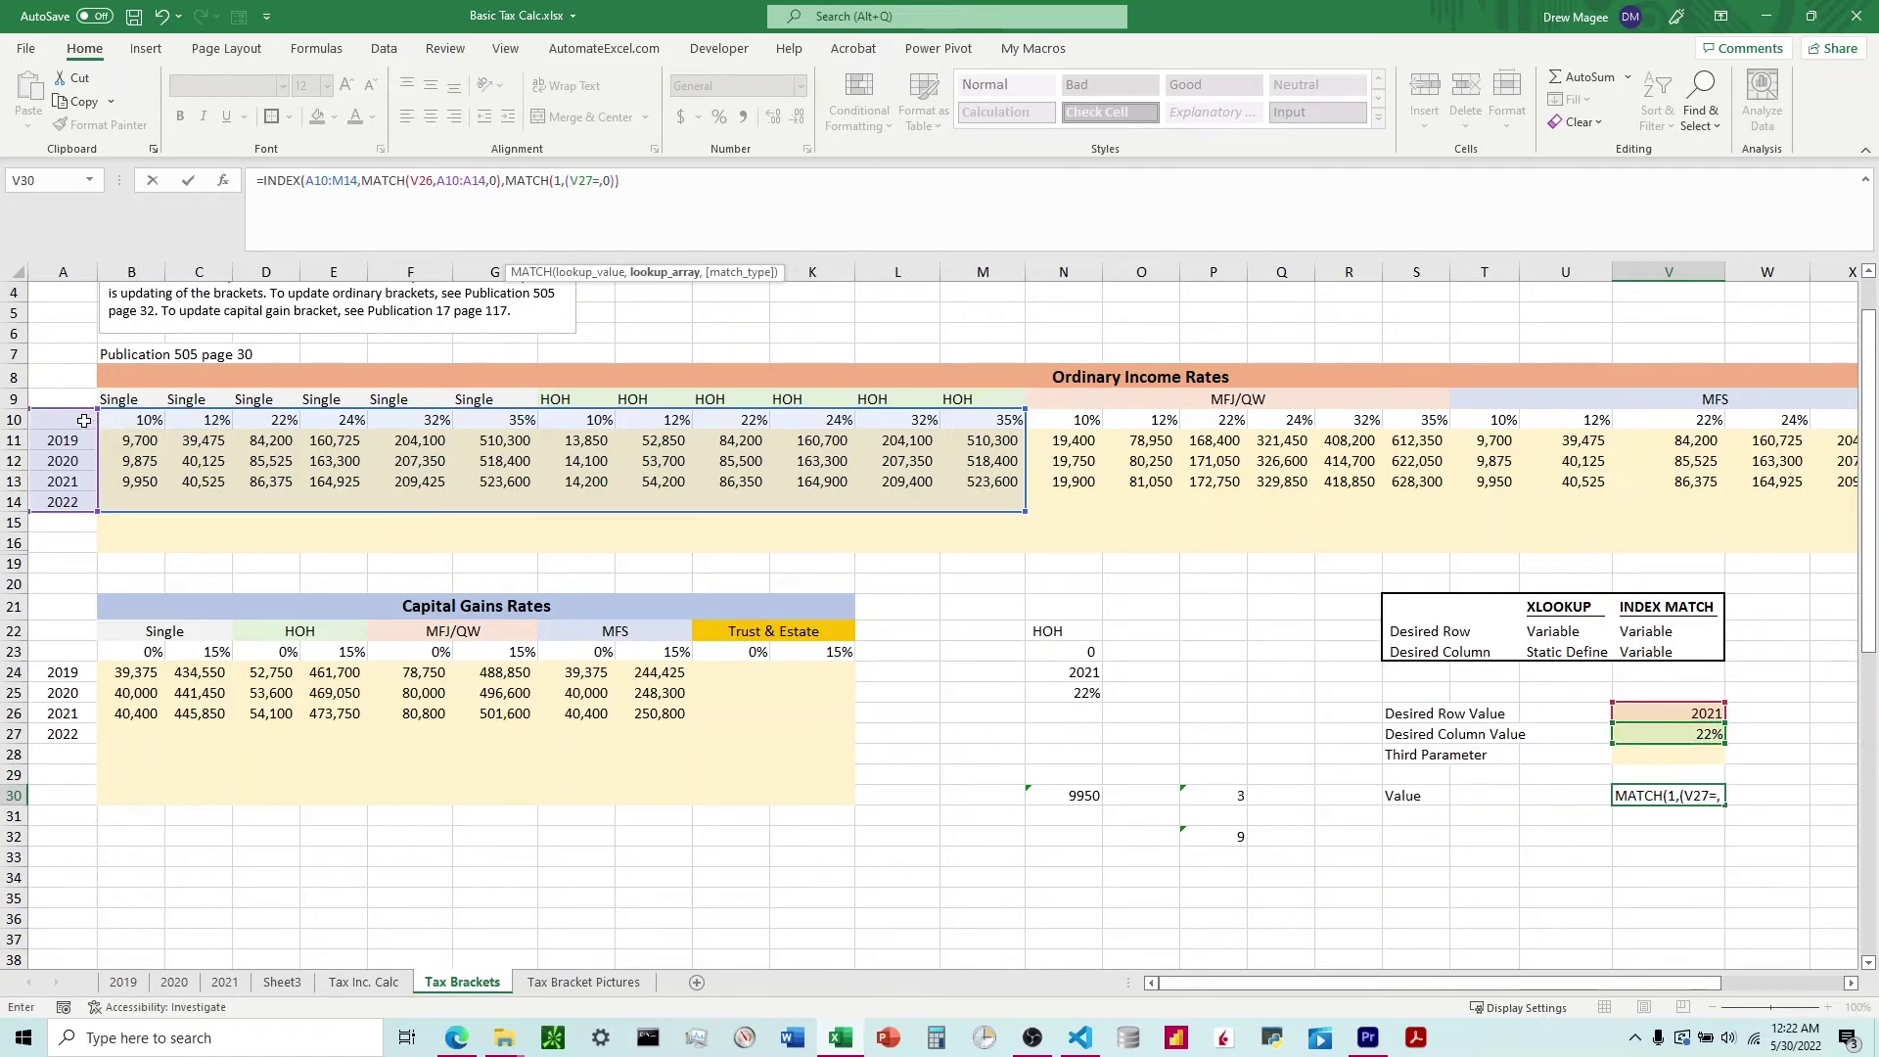
pyautogui.moveTo(79, 423); pyautogui.dragTo(983, 420)
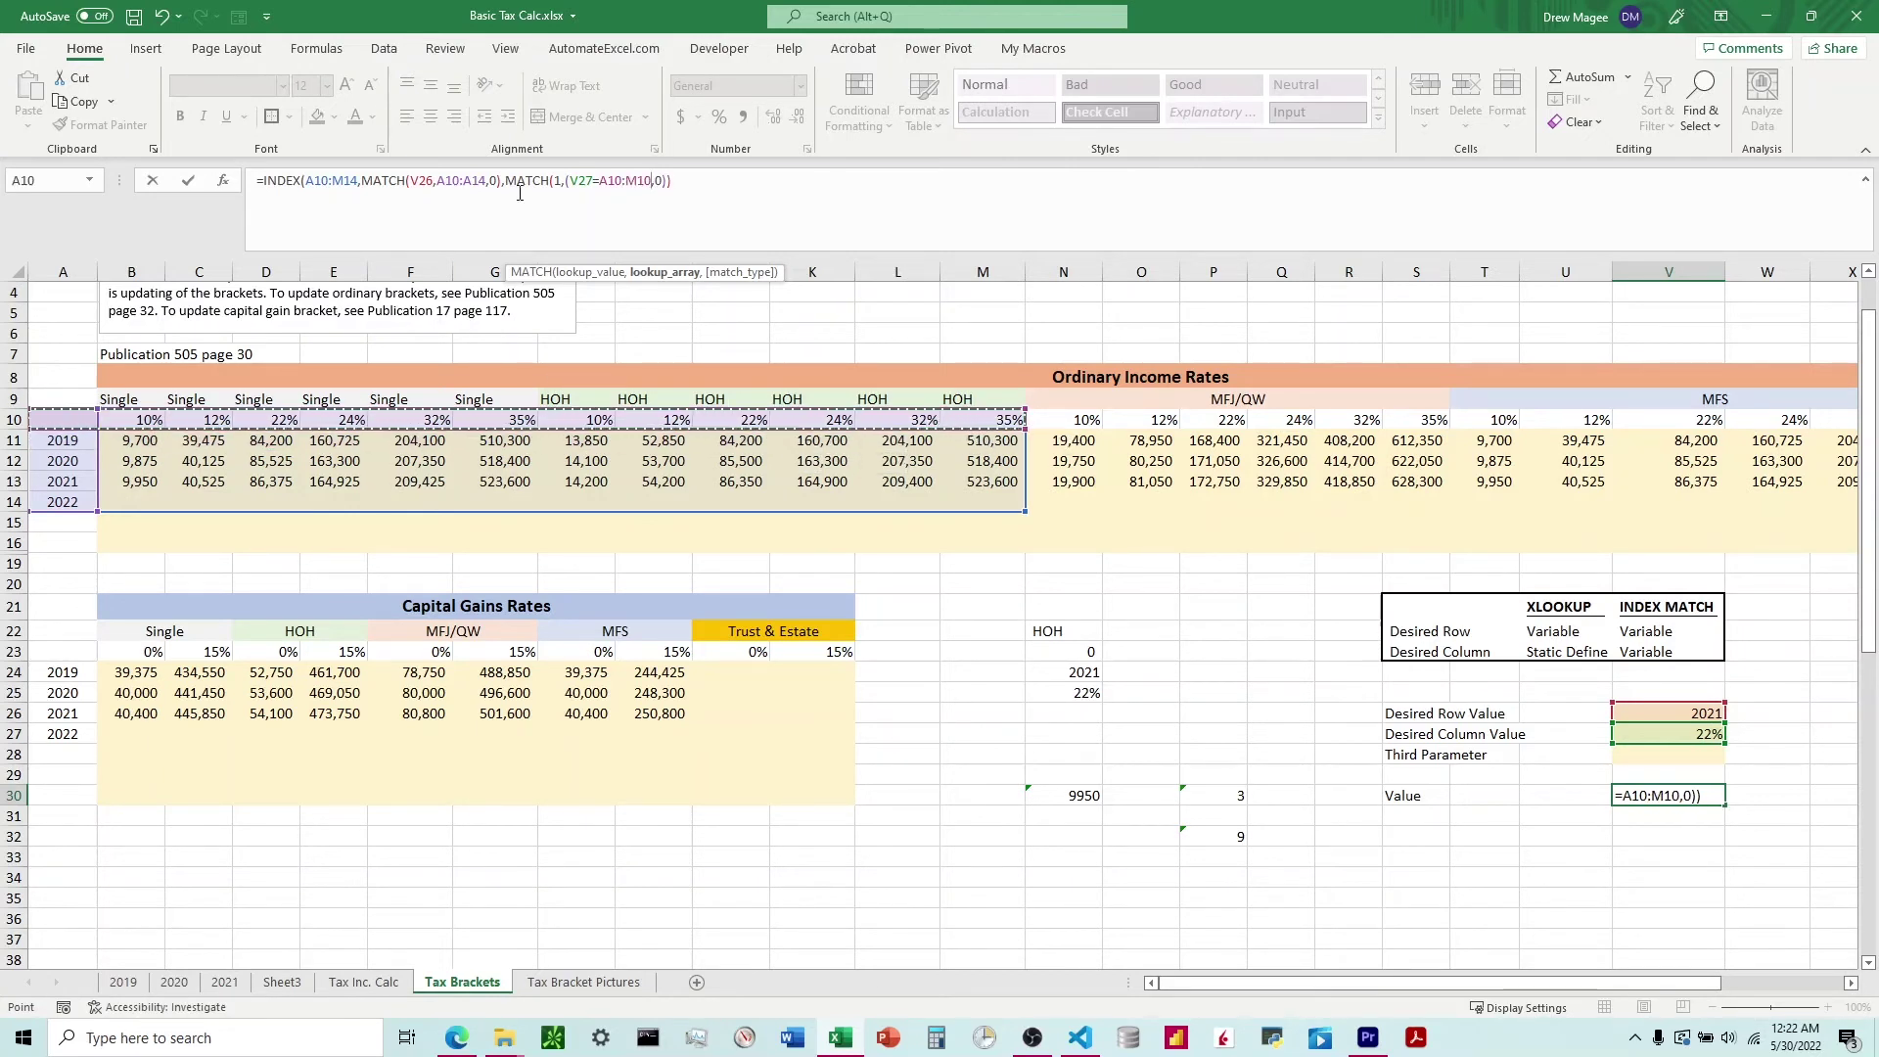
pyautogui.click(581, 184)
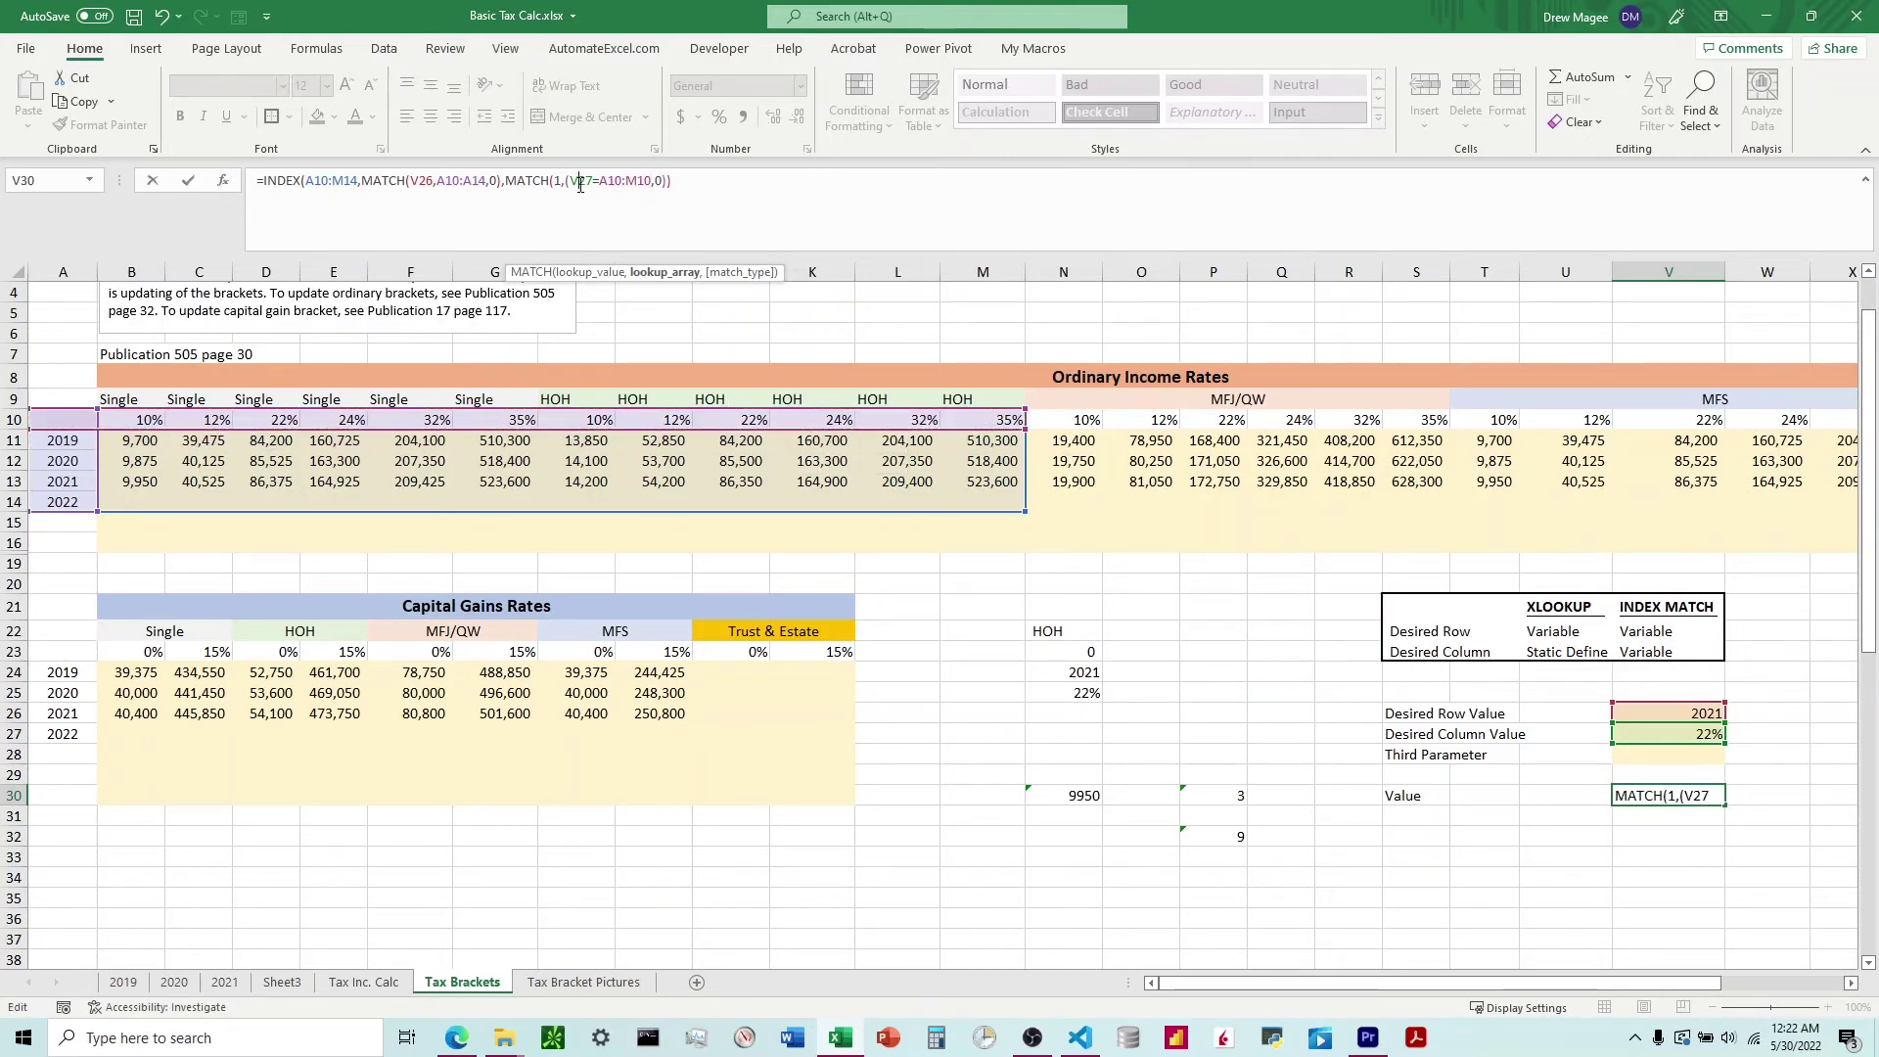
pyautogui.press('F4')
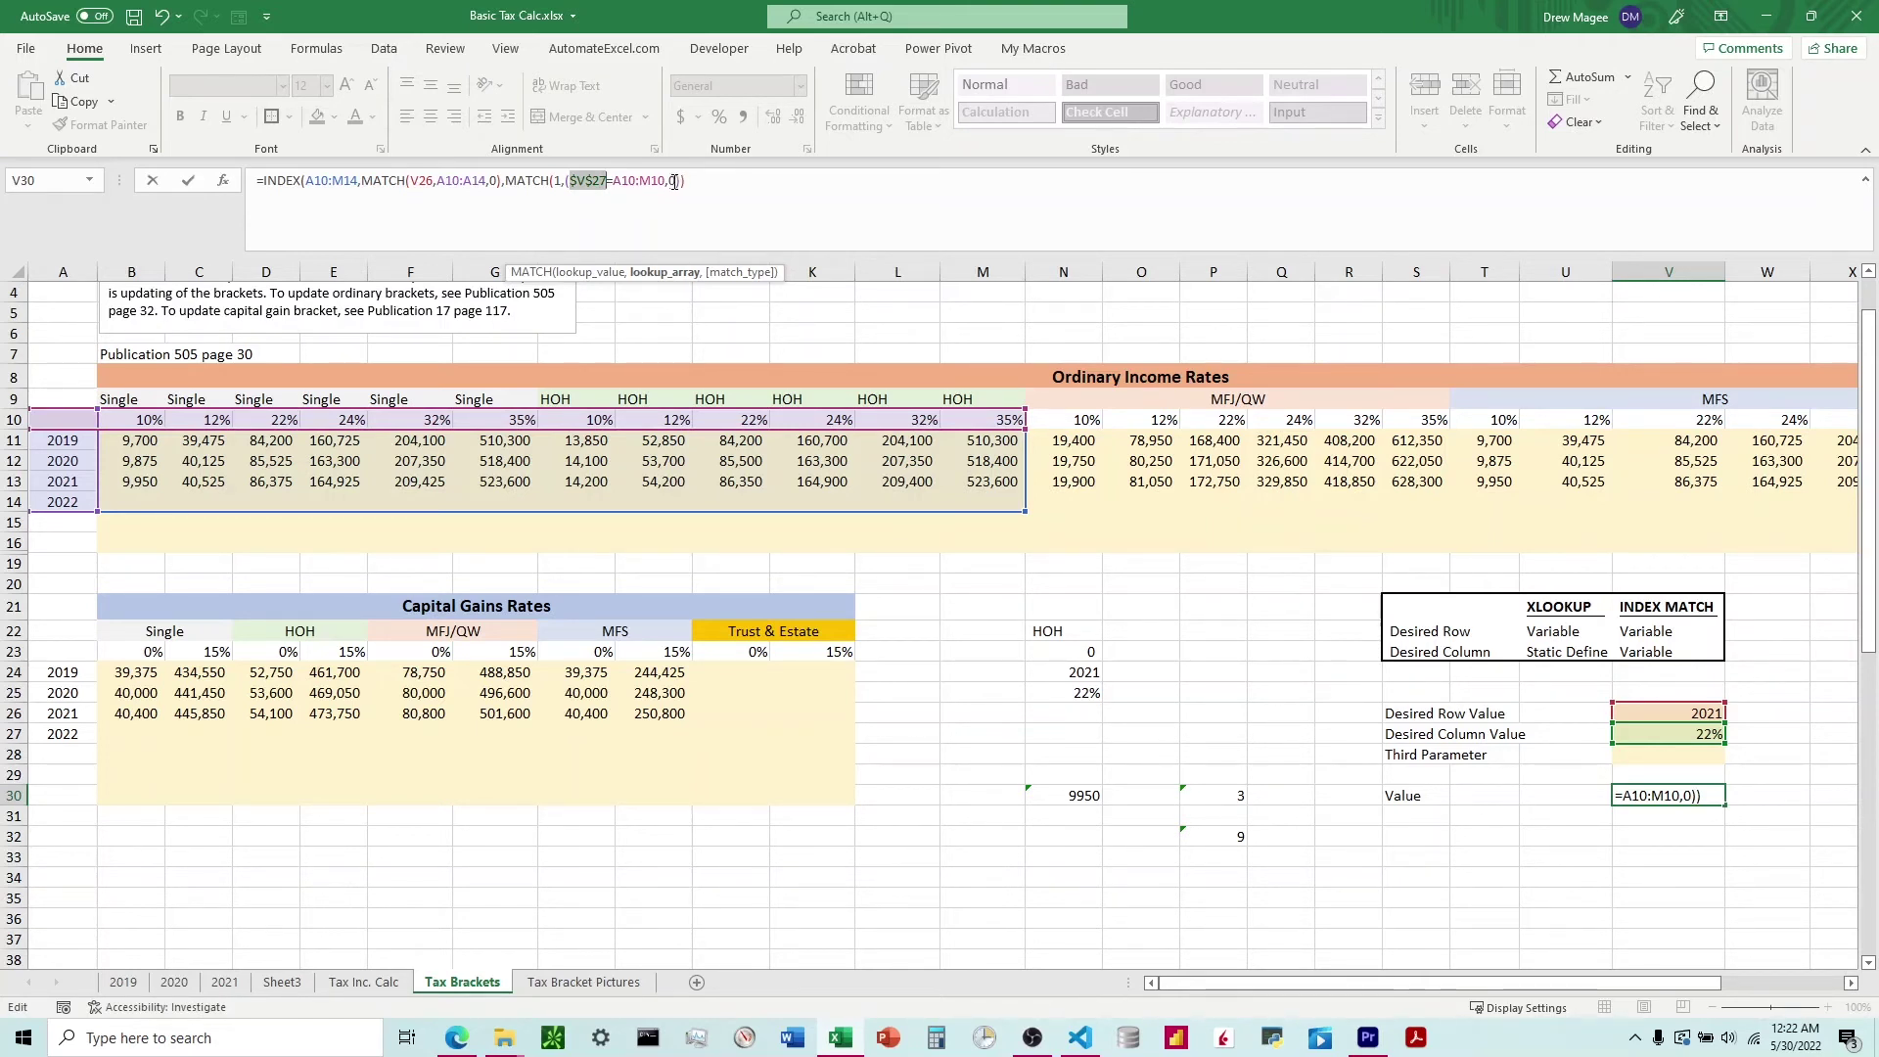
pyautogui.press('Right')
pyautogui.press('Right')
pyautogui.press('Right')
pyautogui.press('Right')
pyautogui.press('Right')
pyautogui.press('Right')
pyautogui.press('Right')
pyautogui.press('Right')
pyautogui.press('Right')
pyautogui.write(') *')
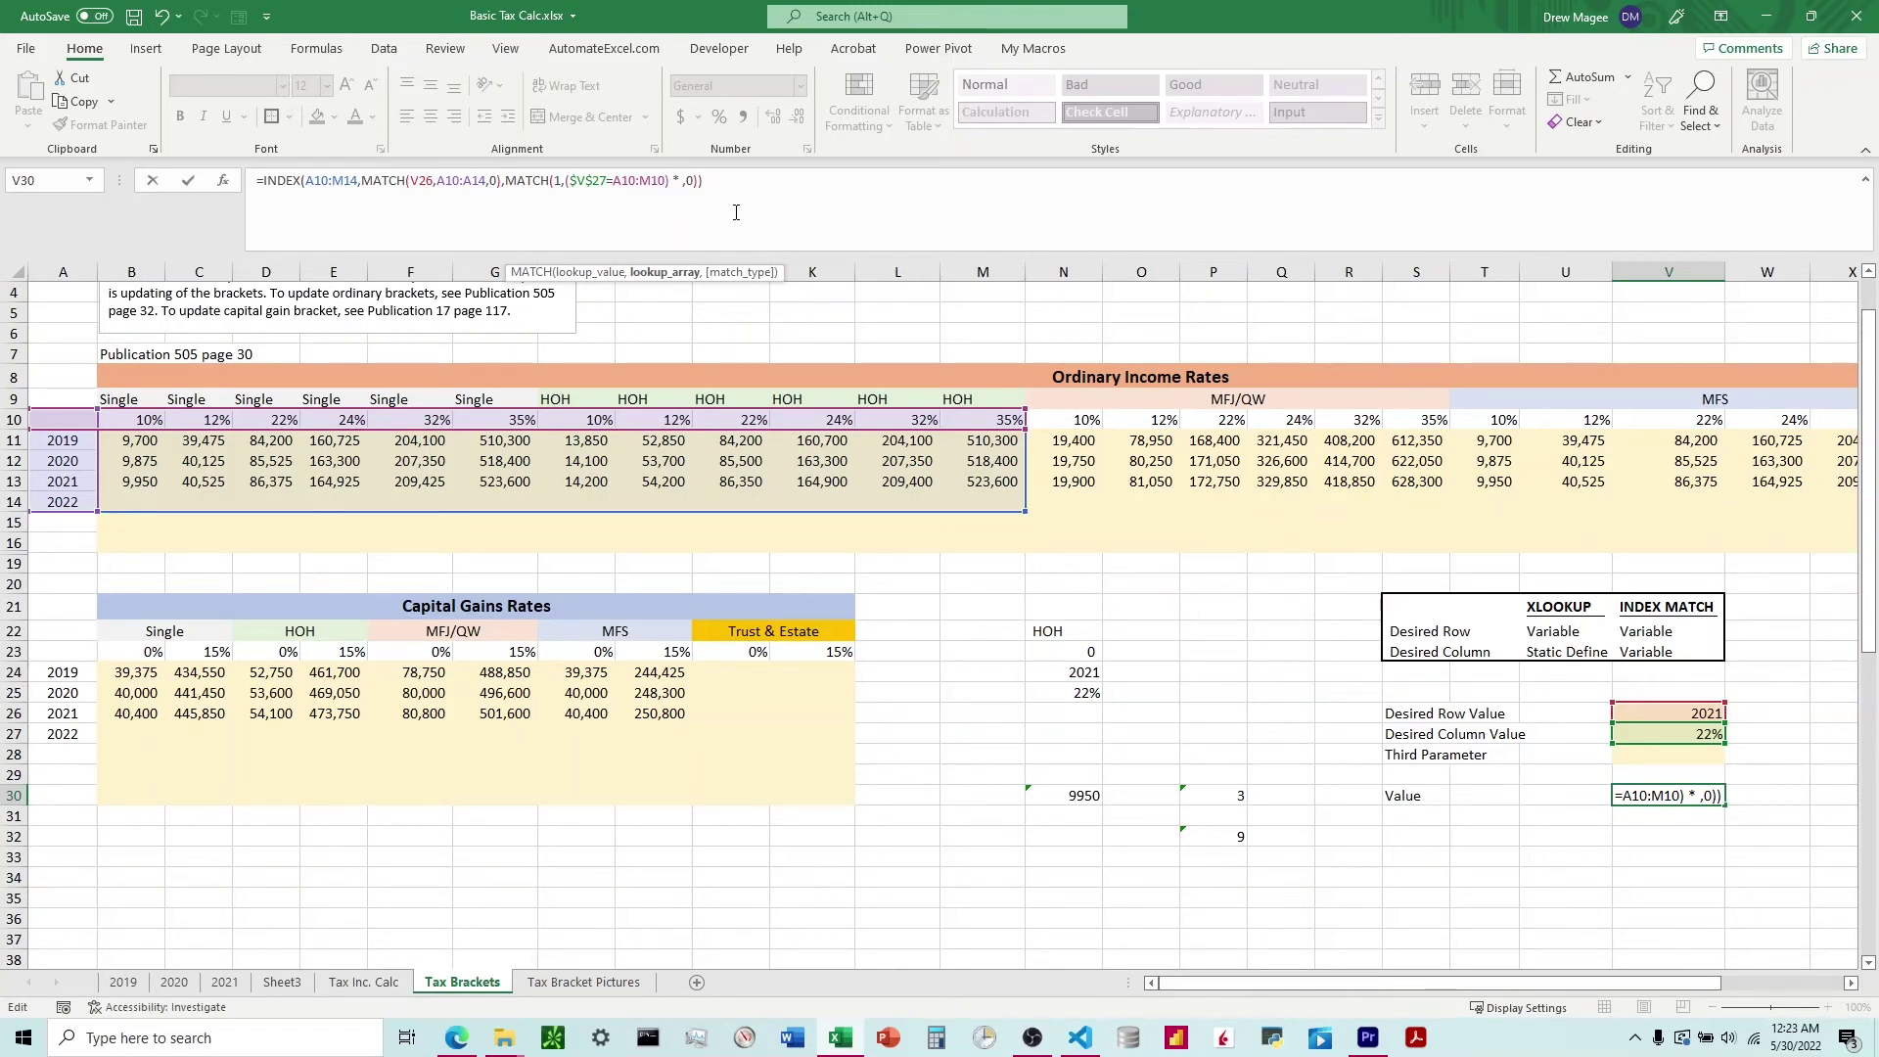
# Append ($V$28=A9:M9) to the second MATCH, close it with ,0))) and commit, returning 86350
pyautogui.write('(')
pyautogui.click(1670, 755)
pyautogui.press('F4')
pyautogui.write('=')
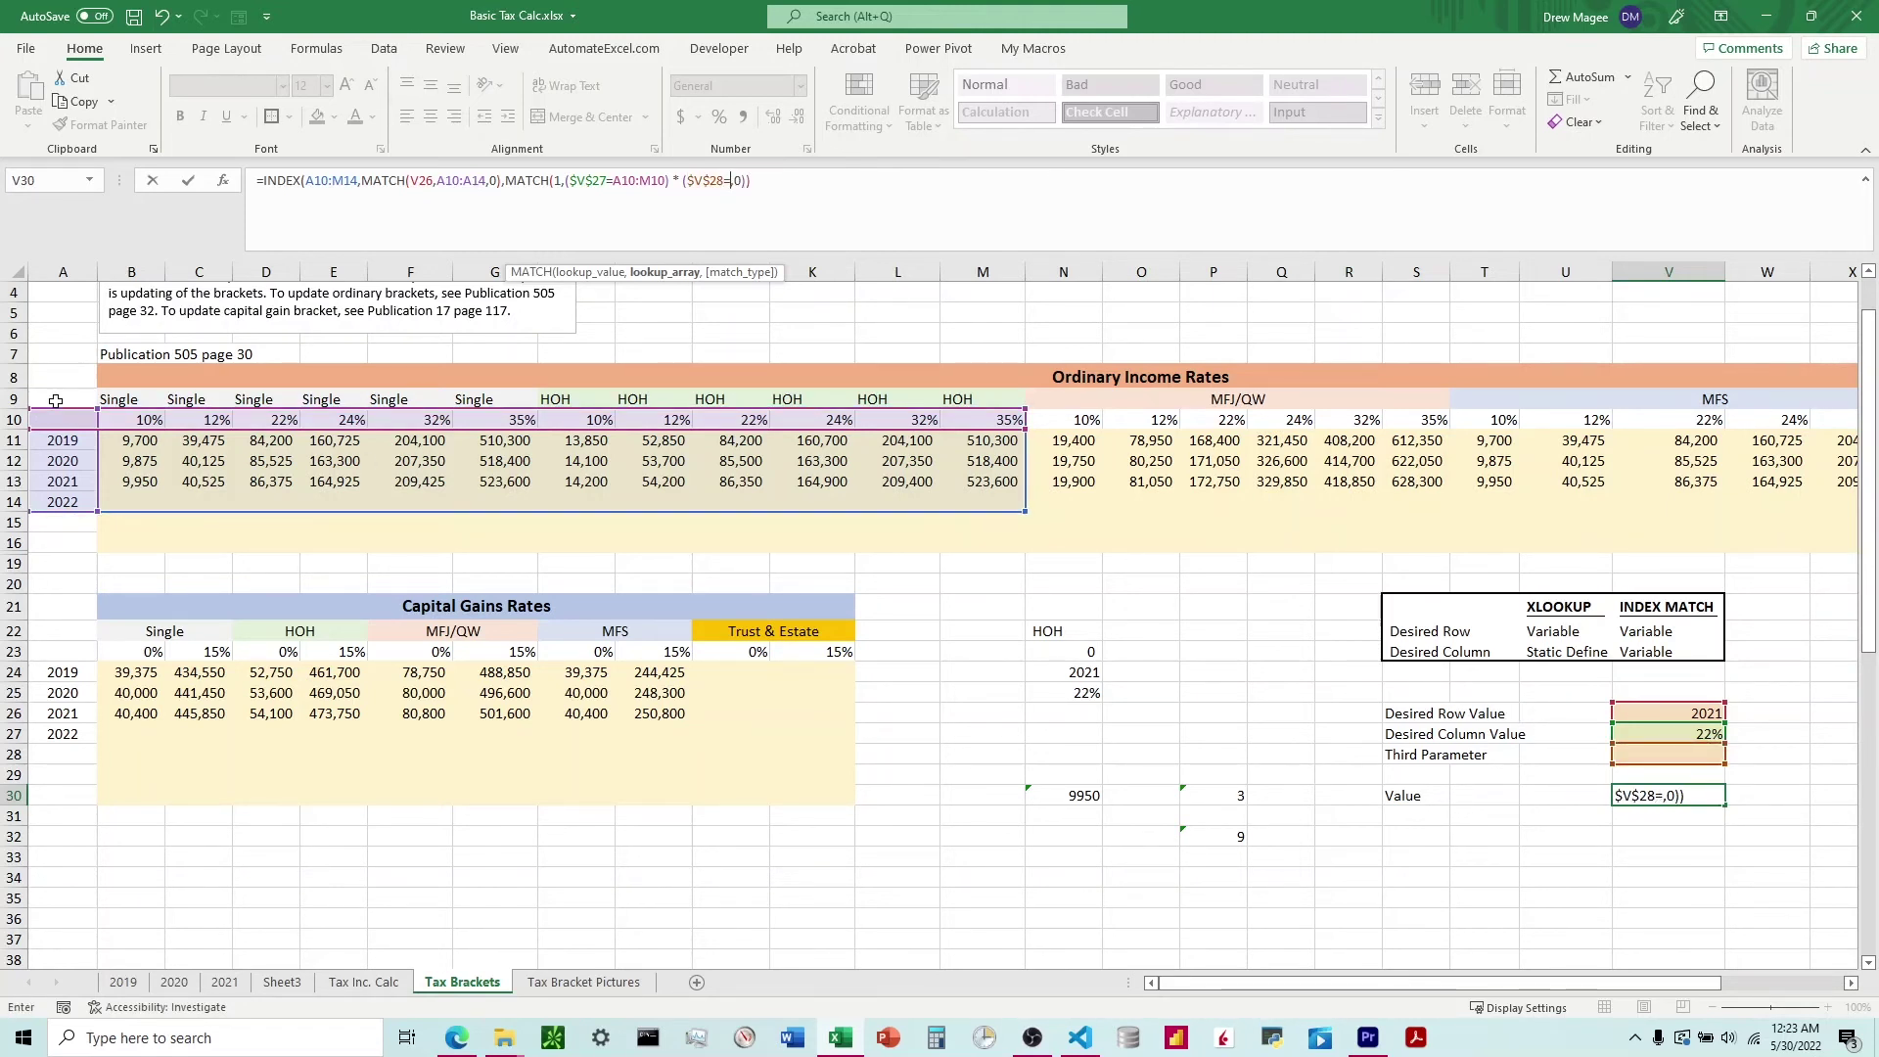
pyautogui.moveTo(56, 401); pyautogui.dragTo(1003, 401)
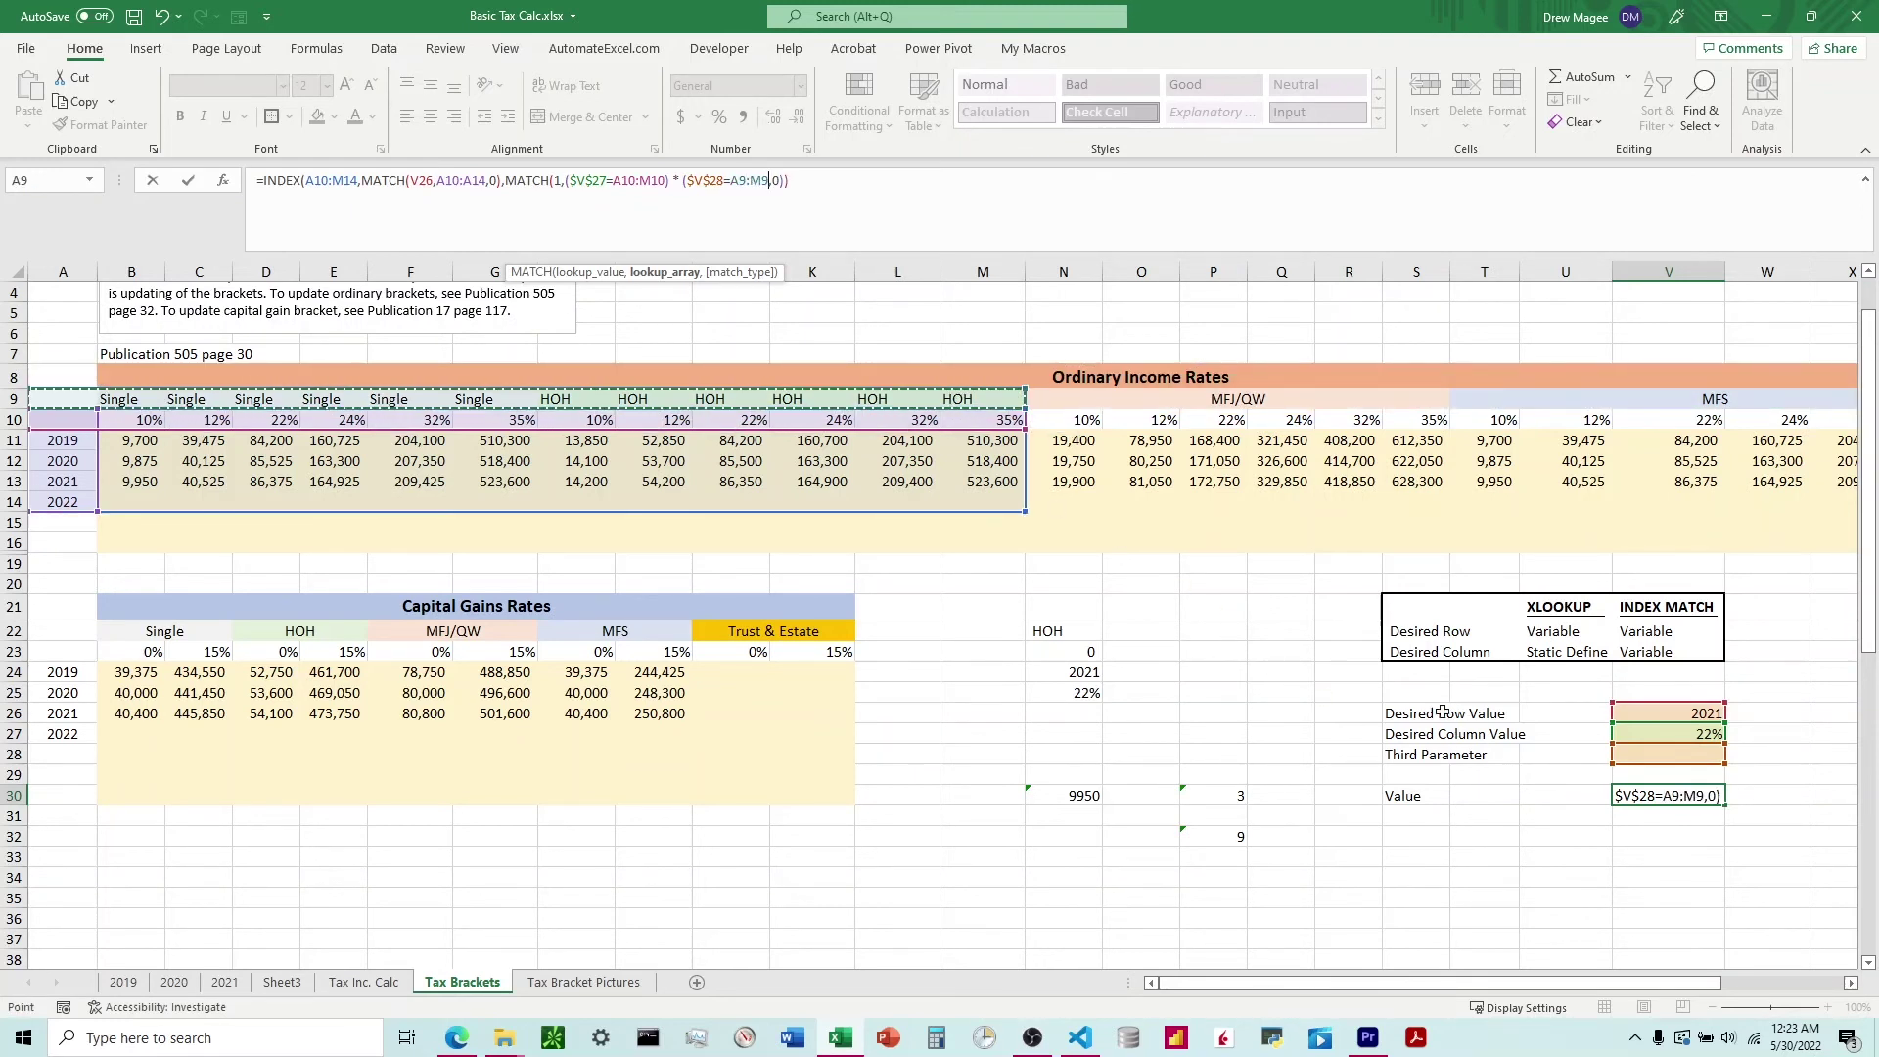
pyautogui.click(317, 185)
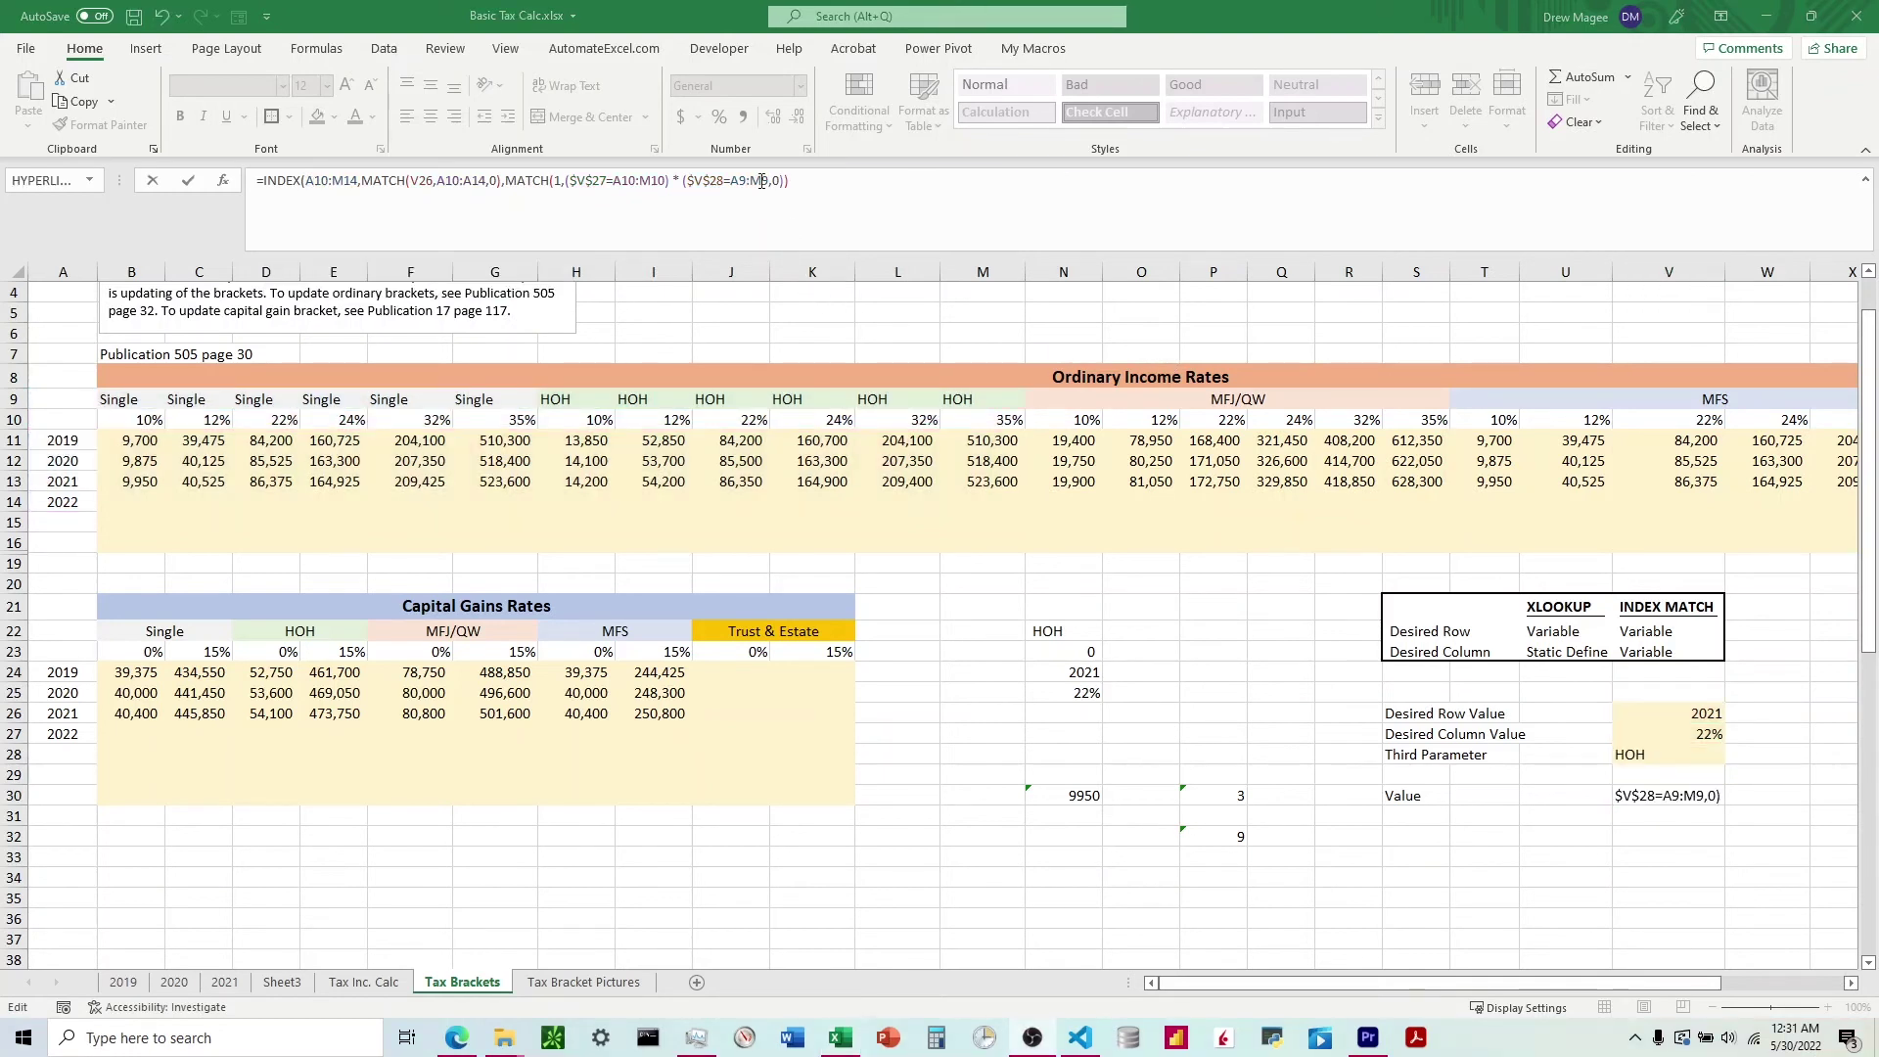
pyautogui.click(772, 180)
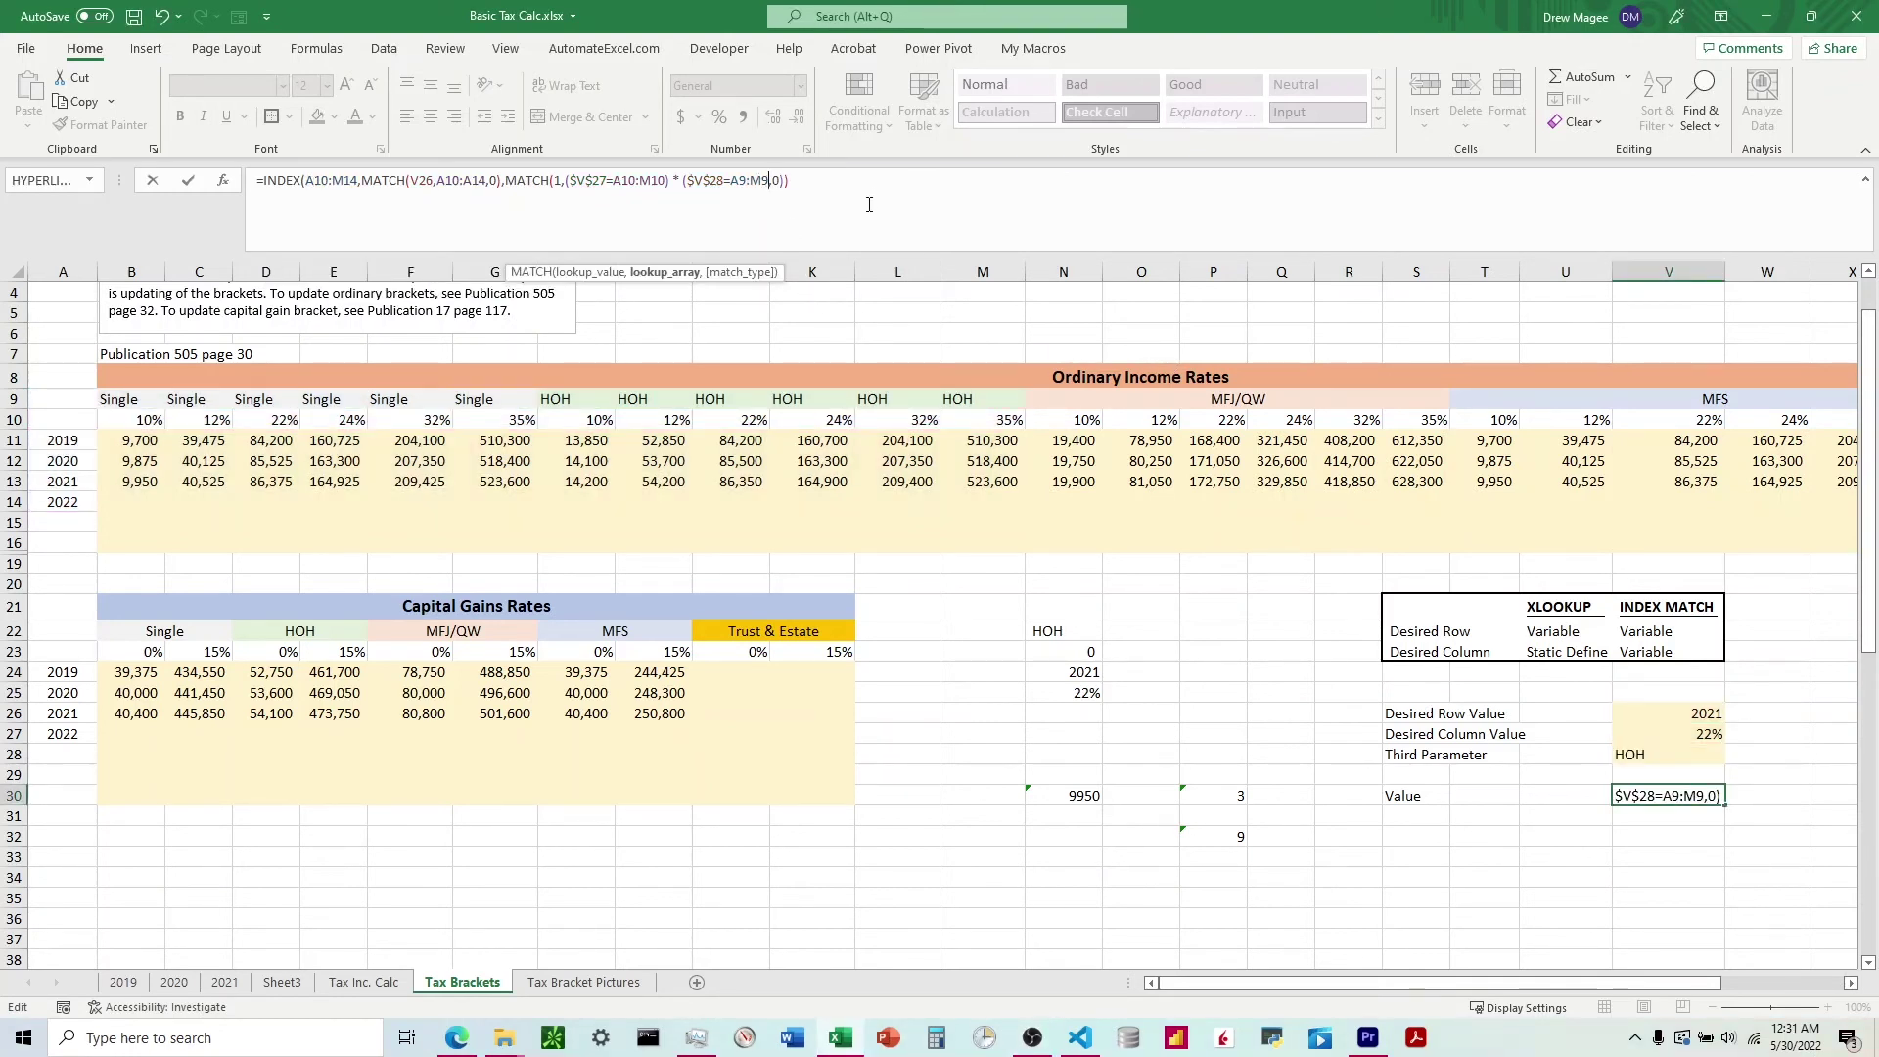
pyautogui.write(')')
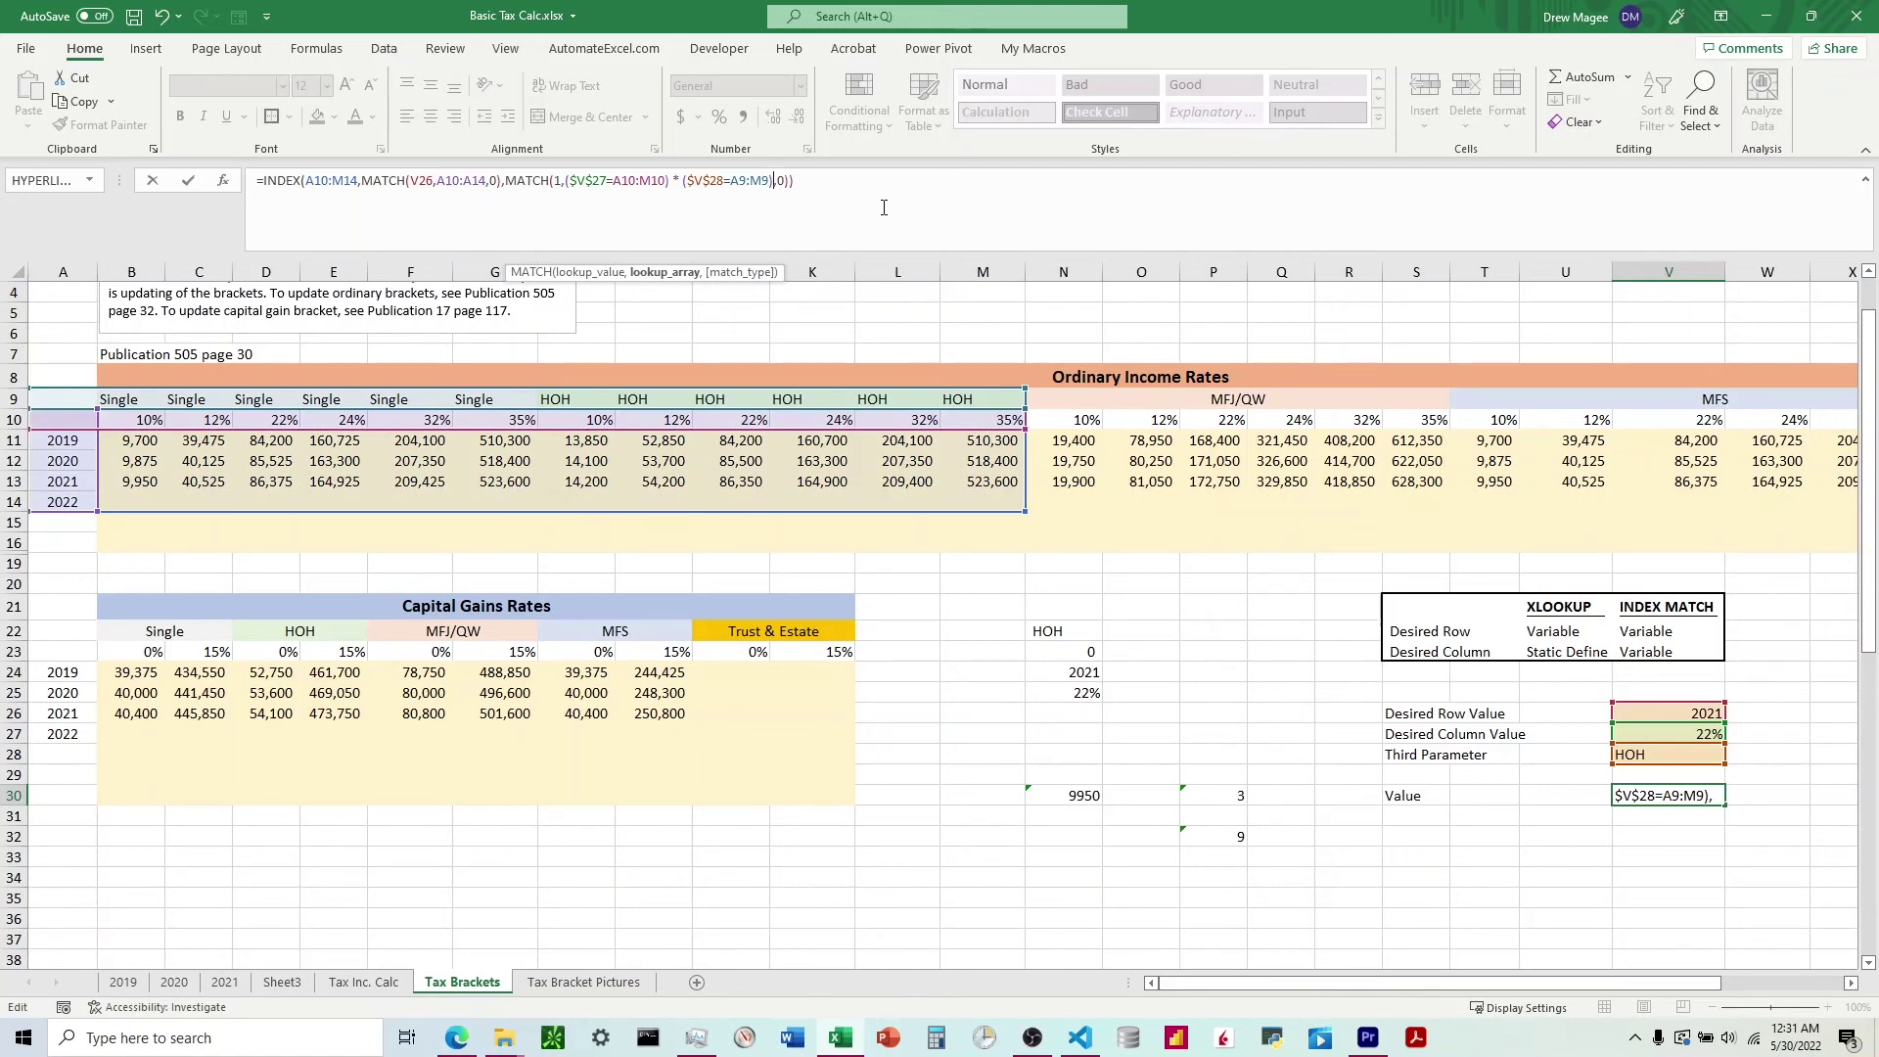
pyautogui.write(',0))')
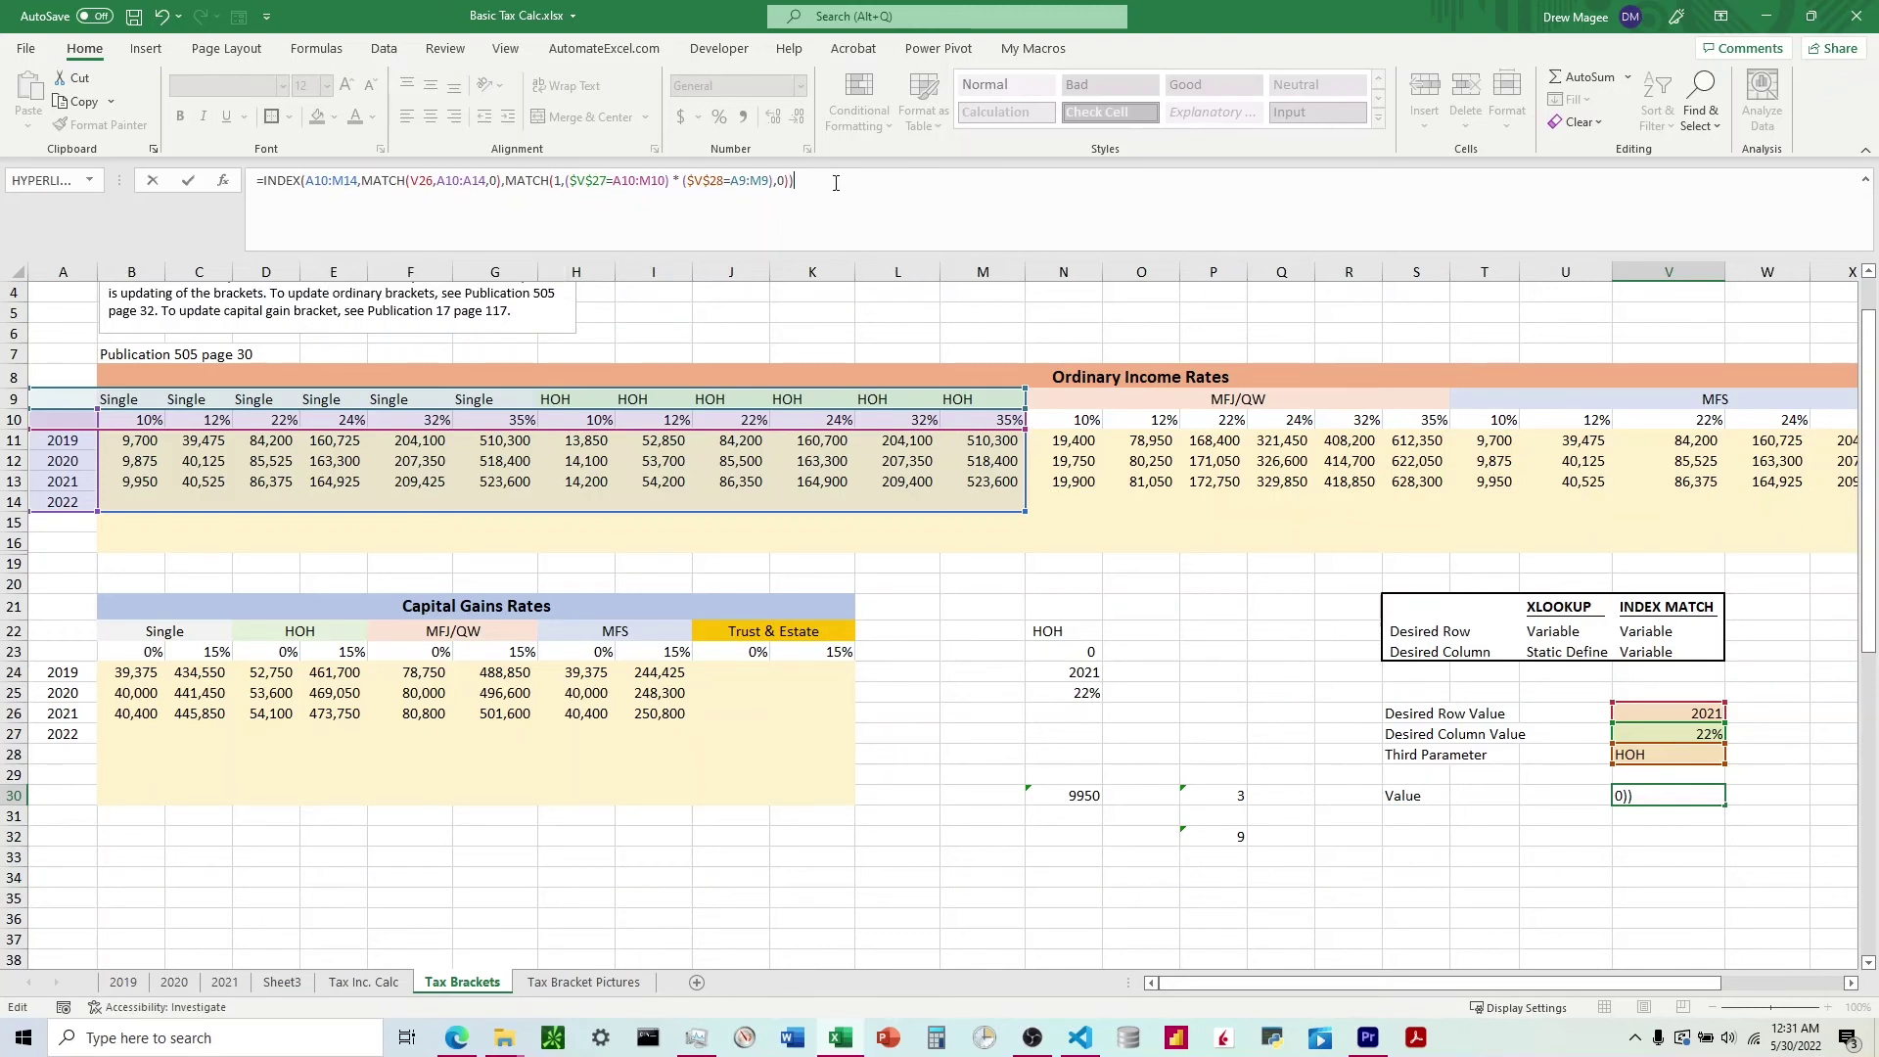
pyautogui.press('Return')
pyautogui.click(1708, 790)
# Verify the 2021, 22%, HOH result against the table's HOH 22% amount 86,350
pyautogui.click(1690, 750)
pyautogui.click(1692, 722)
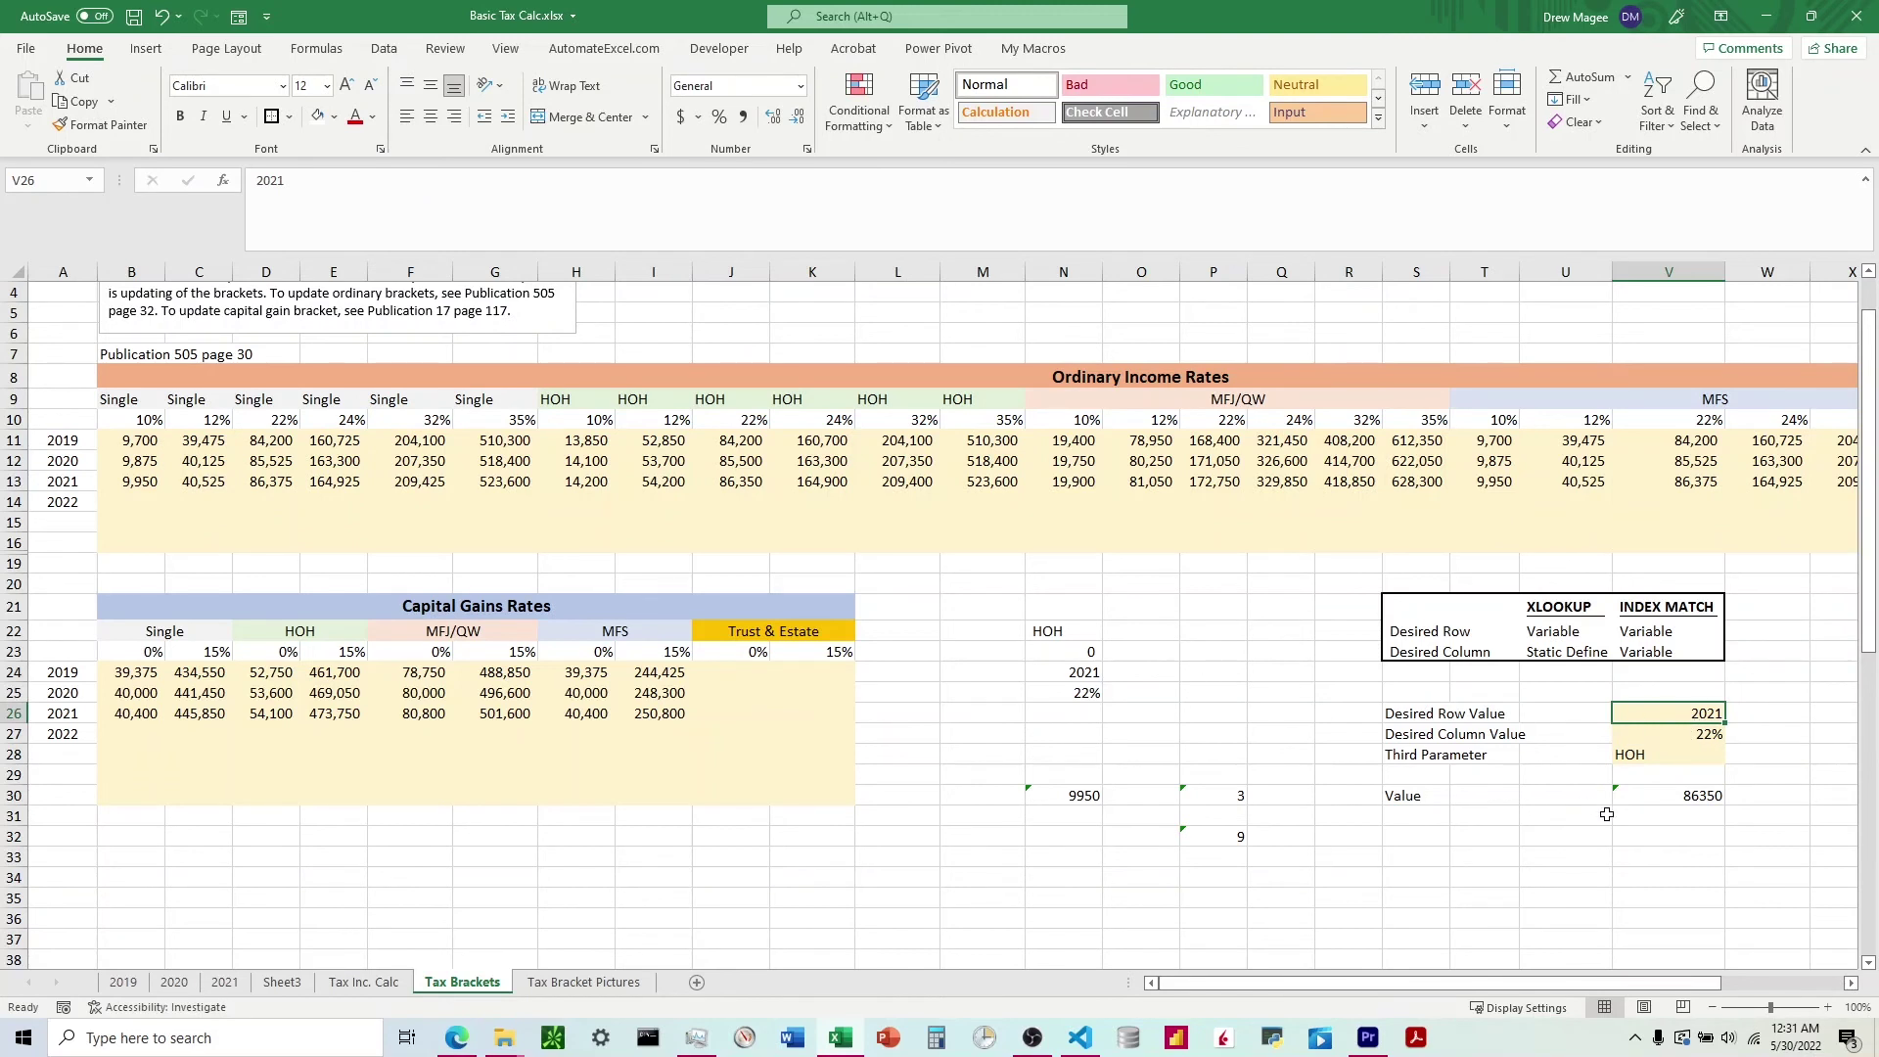
pyautogui.click(1694, 804)
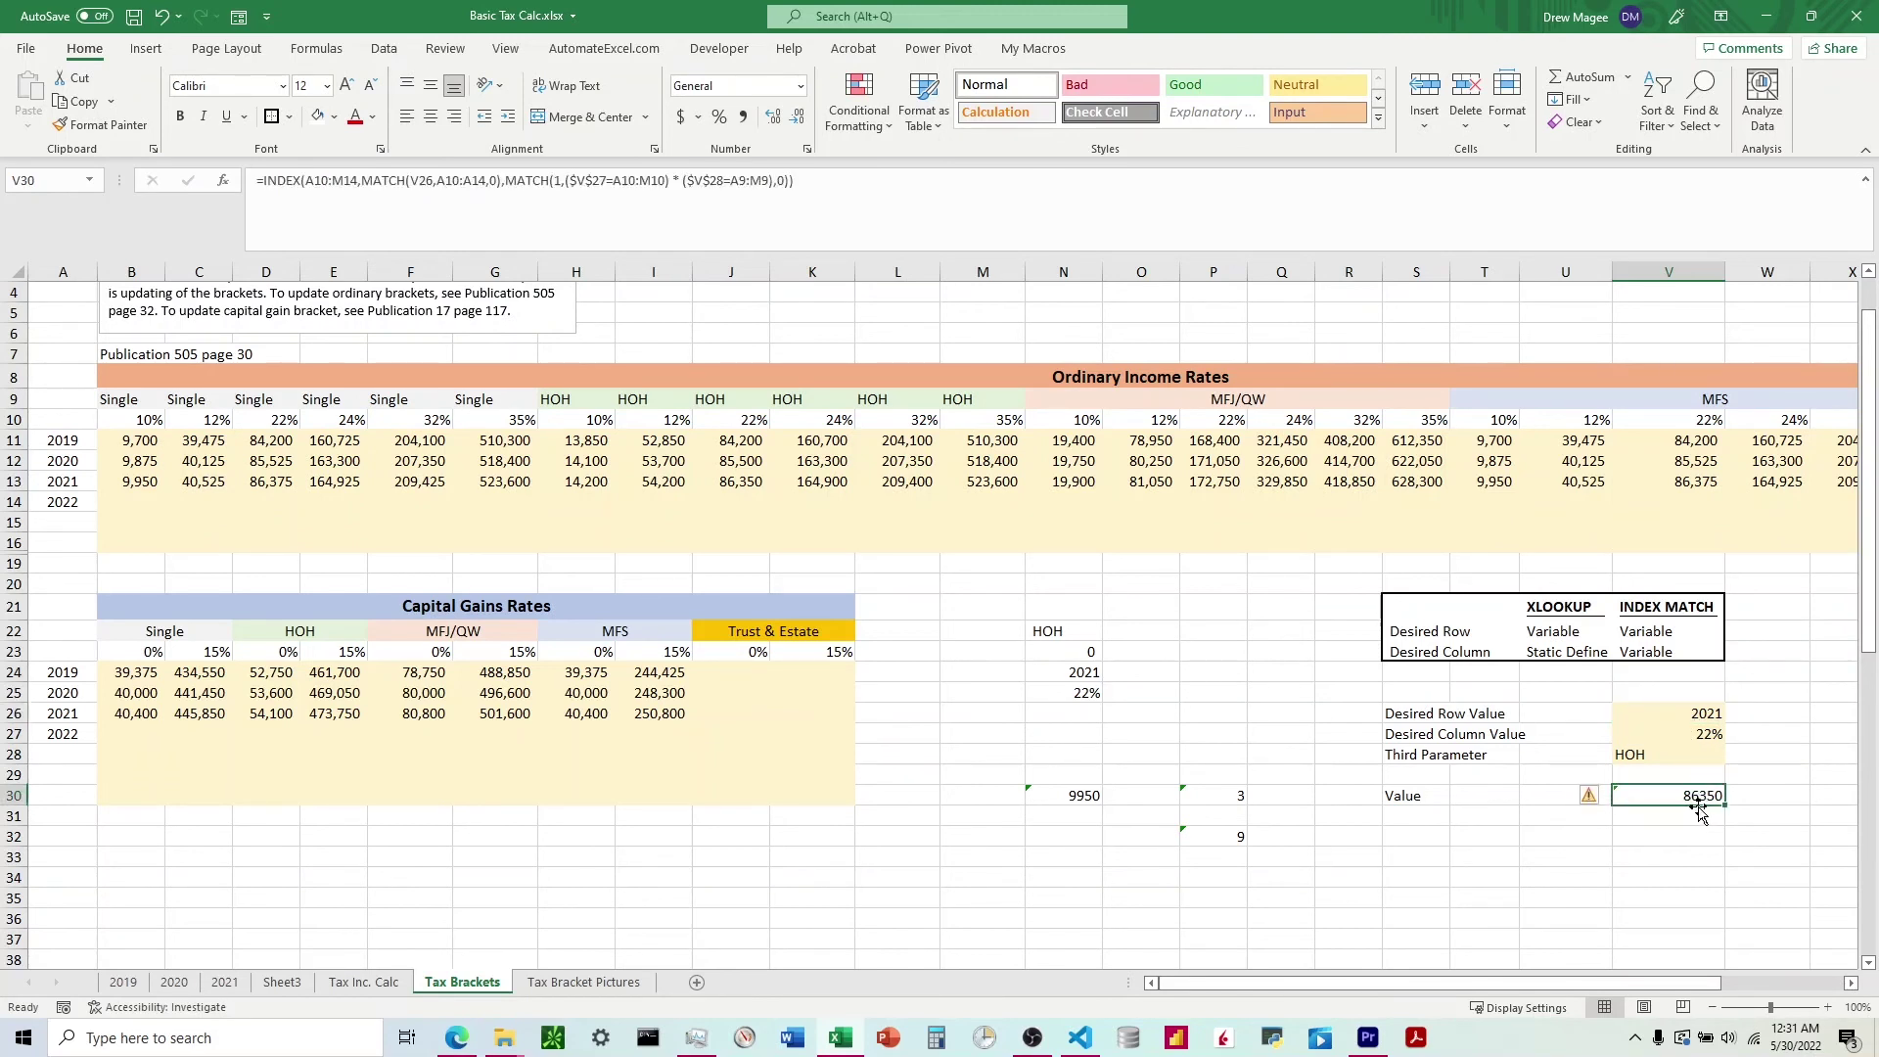
pyautogui.click(1657, 760)
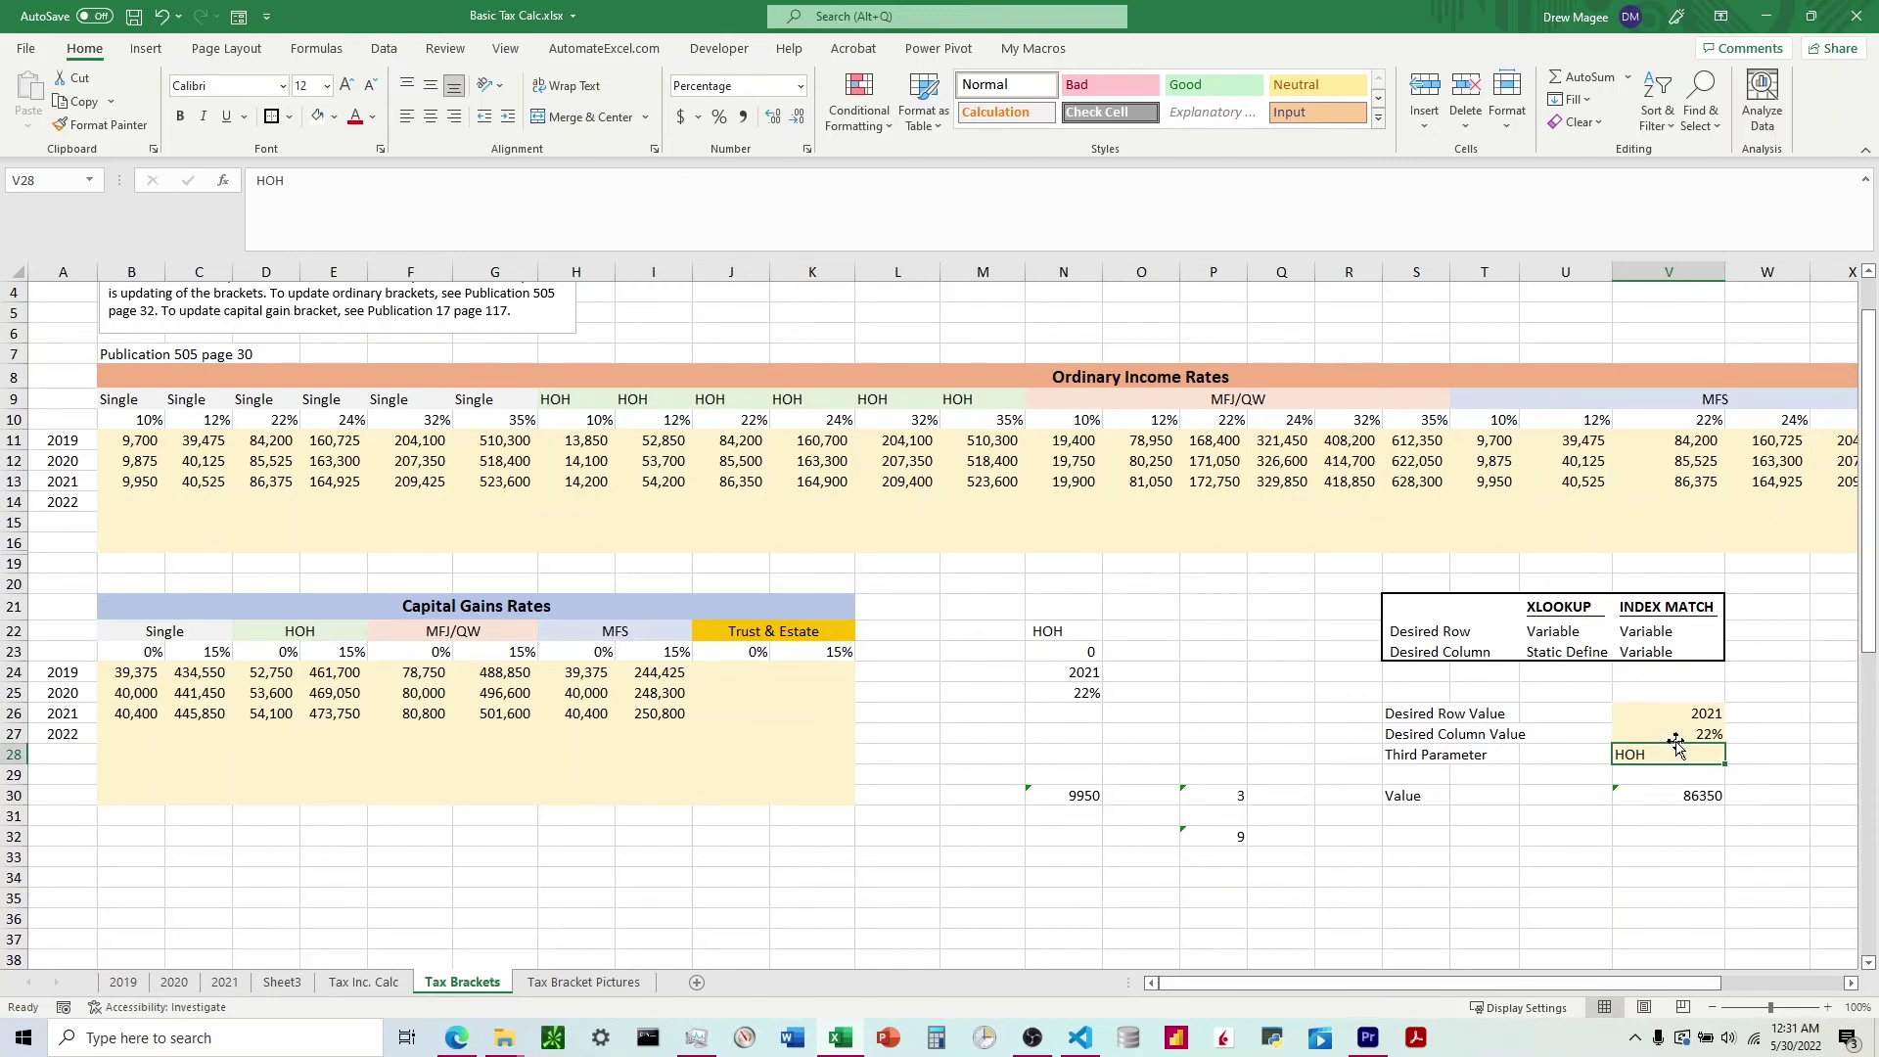
pyautogui.click(631, 409)
pyautogui.click(798, 401)
pyautogui.moveTo(735, 401); pyautogui.dragTo(732, 474)
pyautogui.click(741, 485)
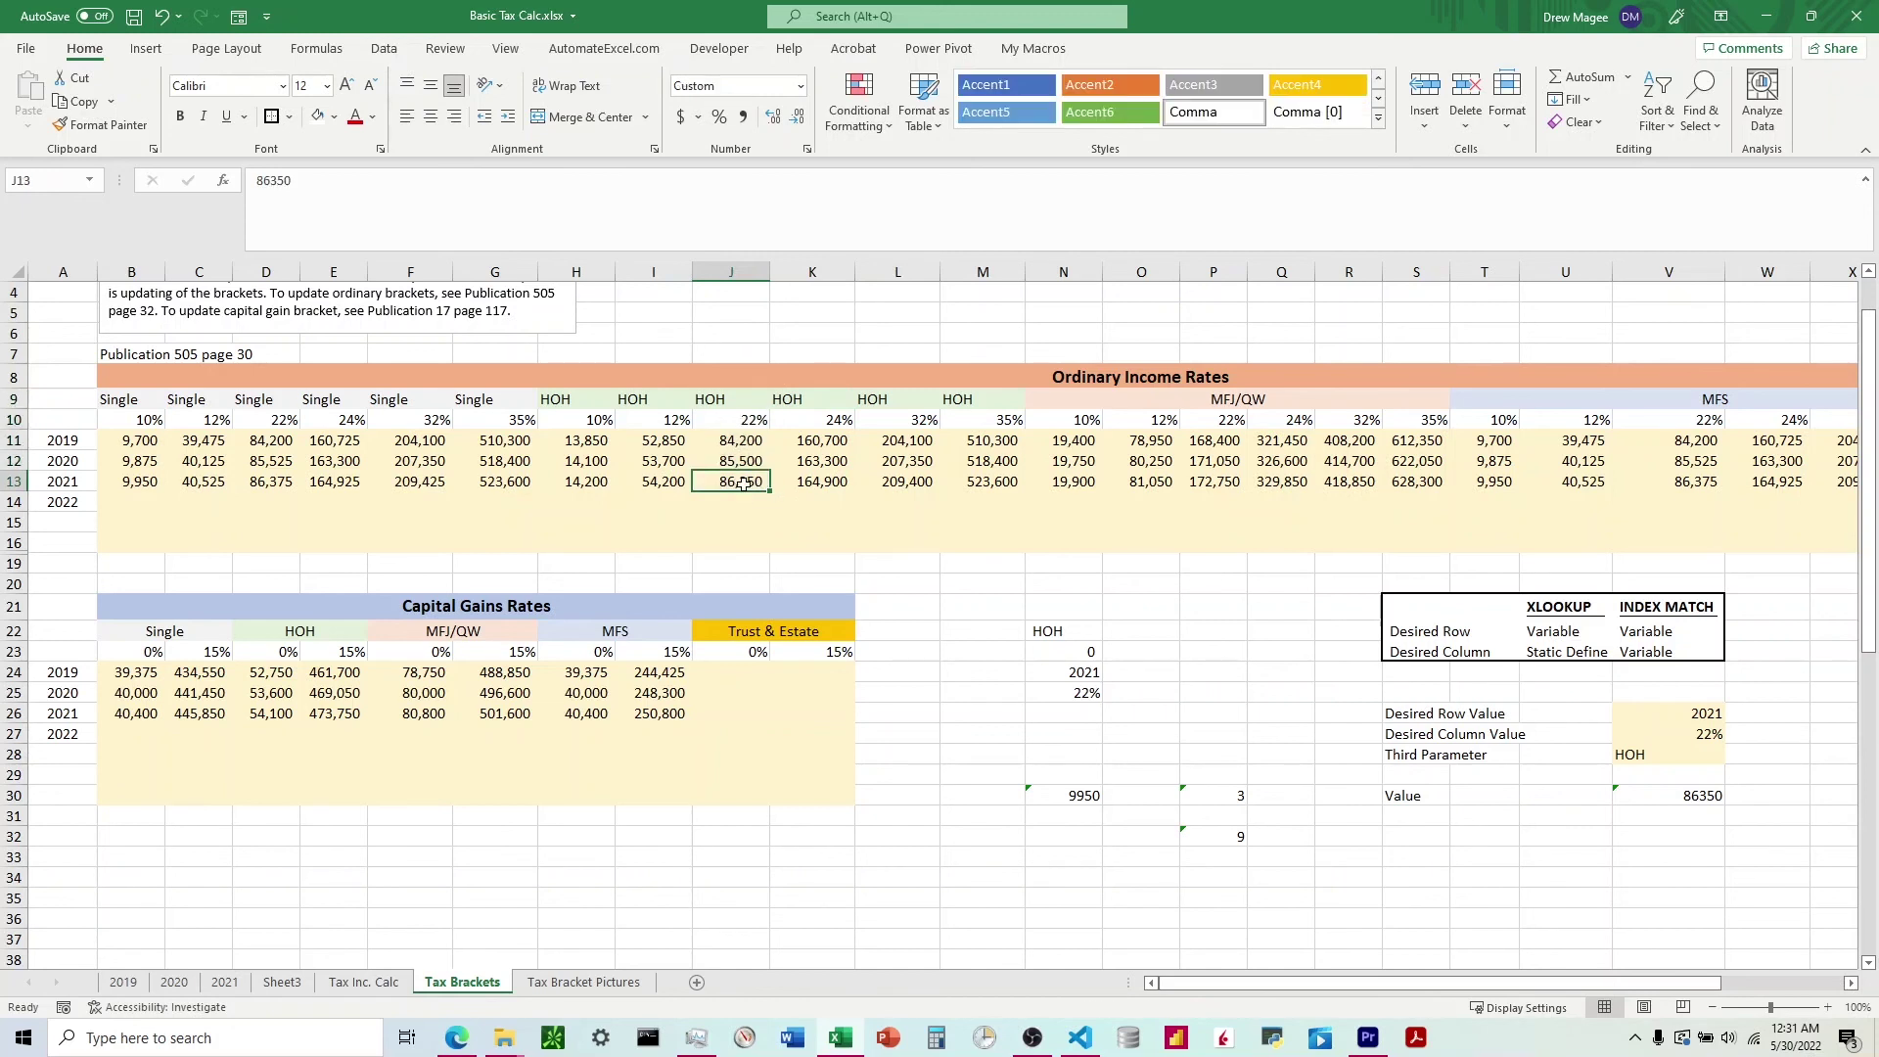
# Change the filing status in V28 to Single and check the Single 22% amount 86,375
pyautogui.click(1673, 762)
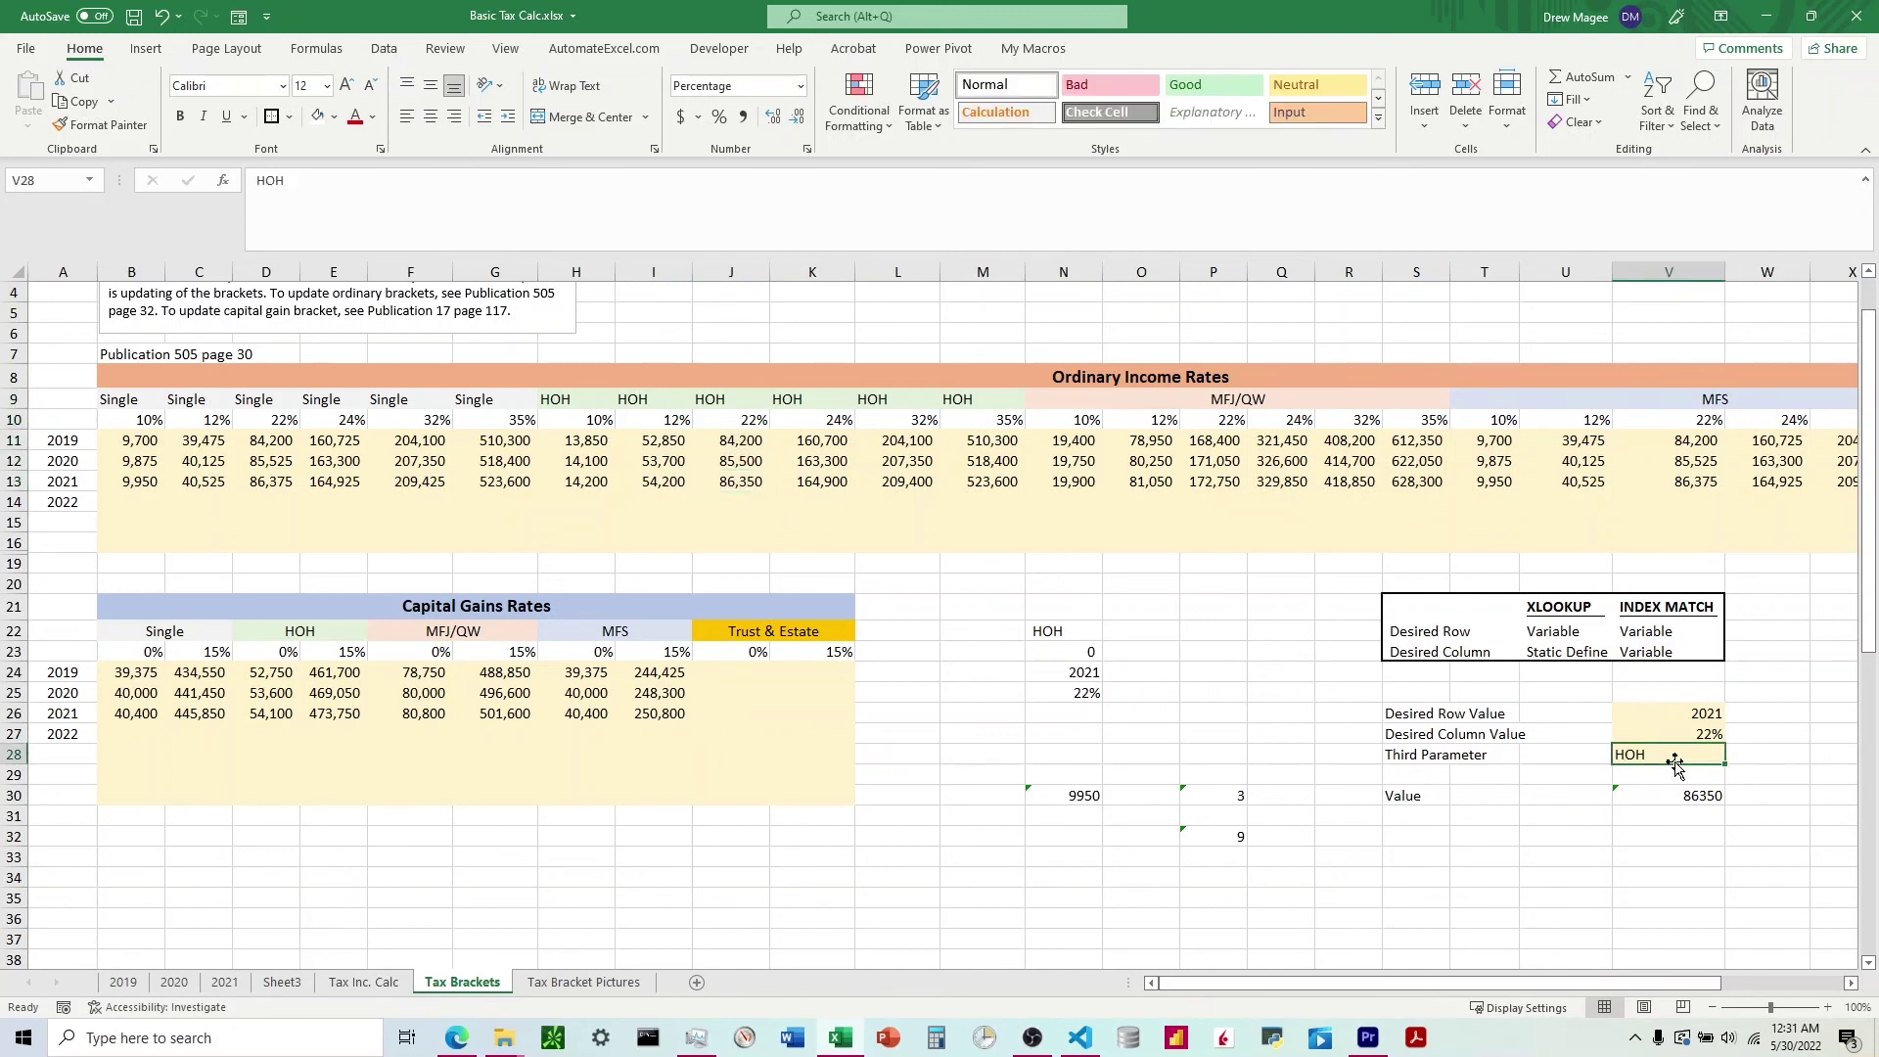
pyautogui.write('Single')
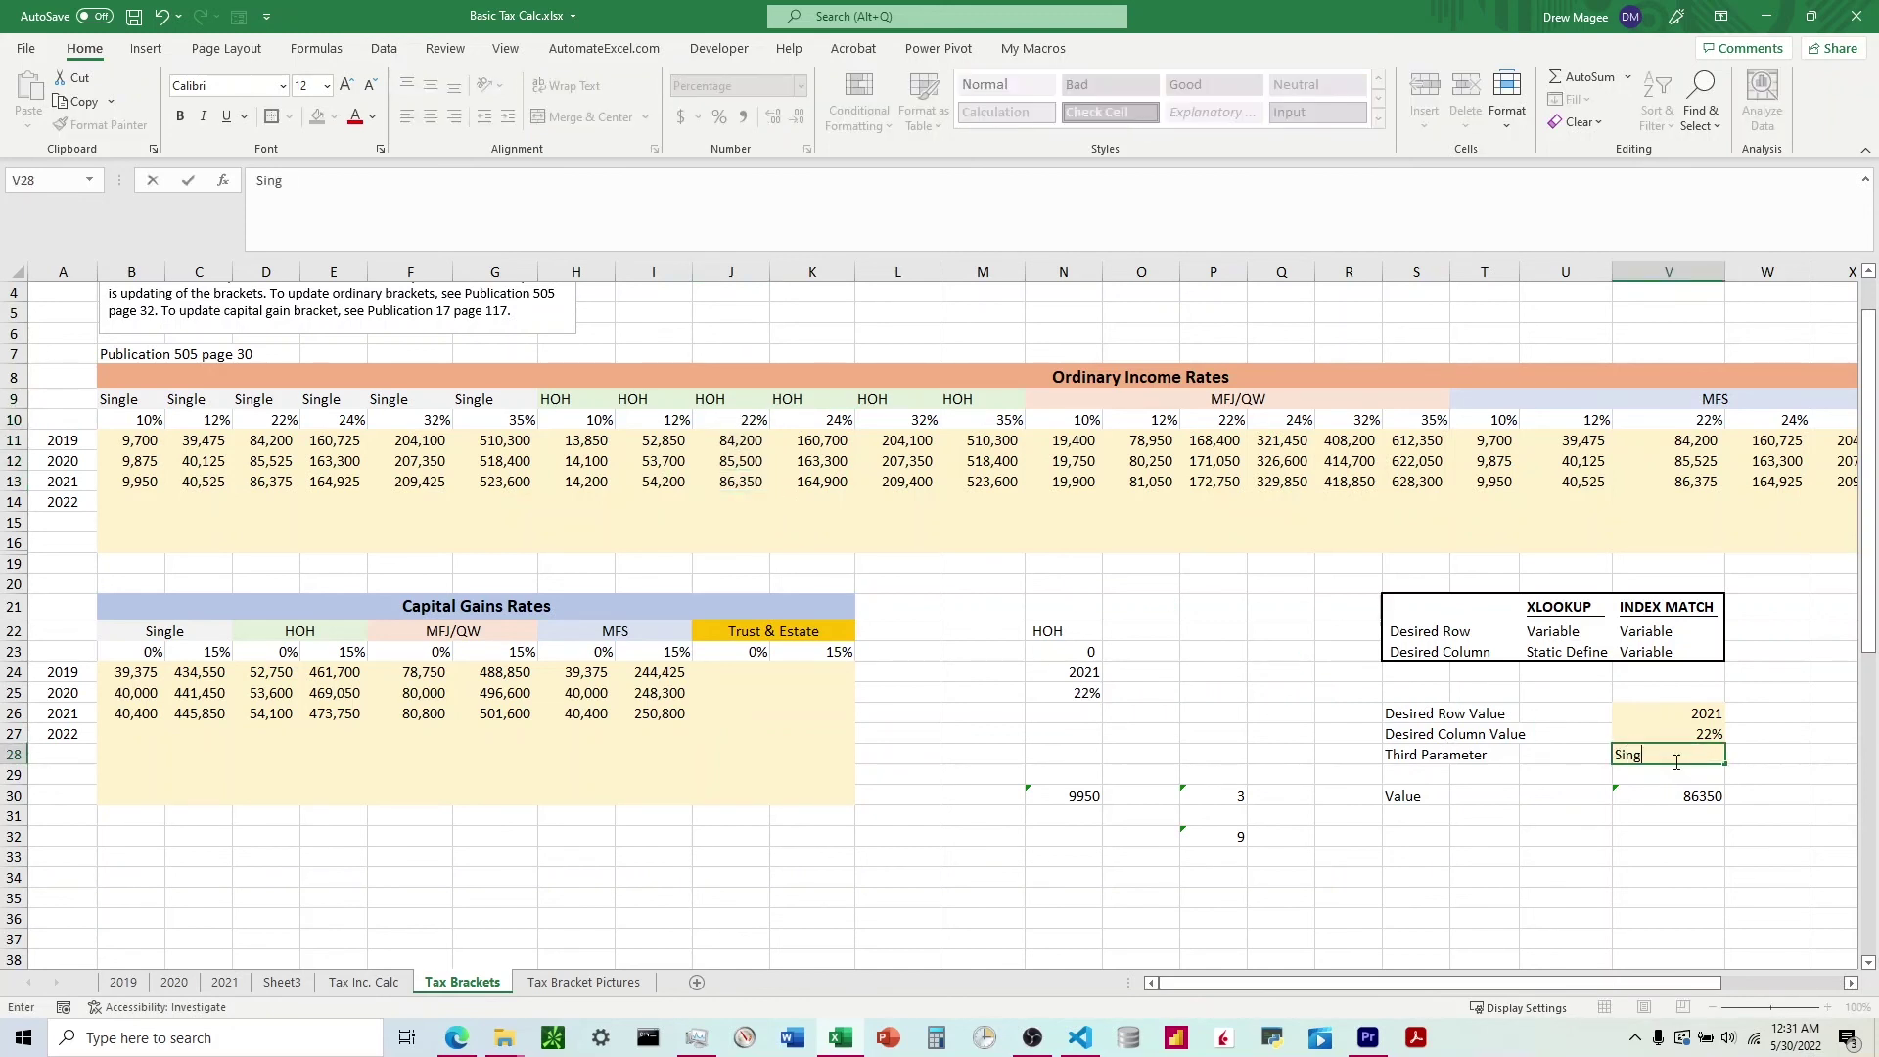
pyautogui.press('Return')
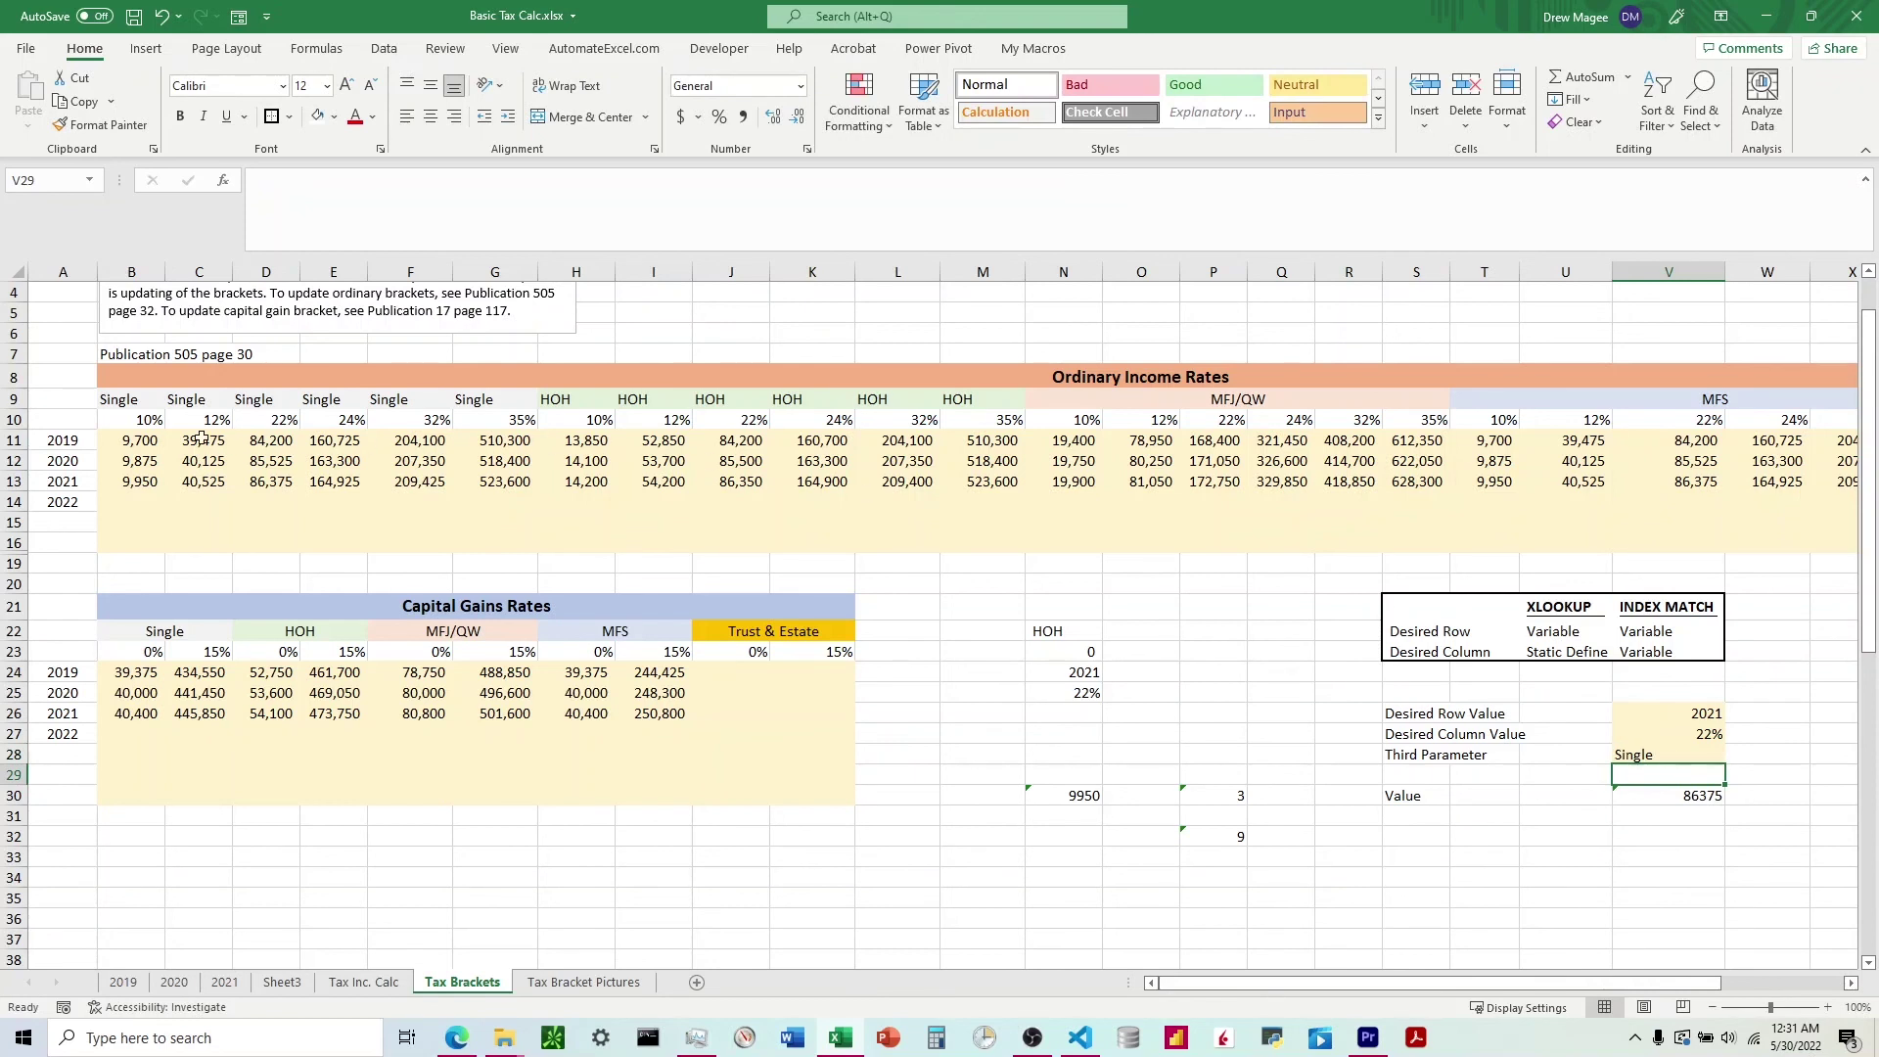
pyautogui.moveTo(284, 403); pyautogui.dragTo(278, 483)
pyautogui.click(279, 483)
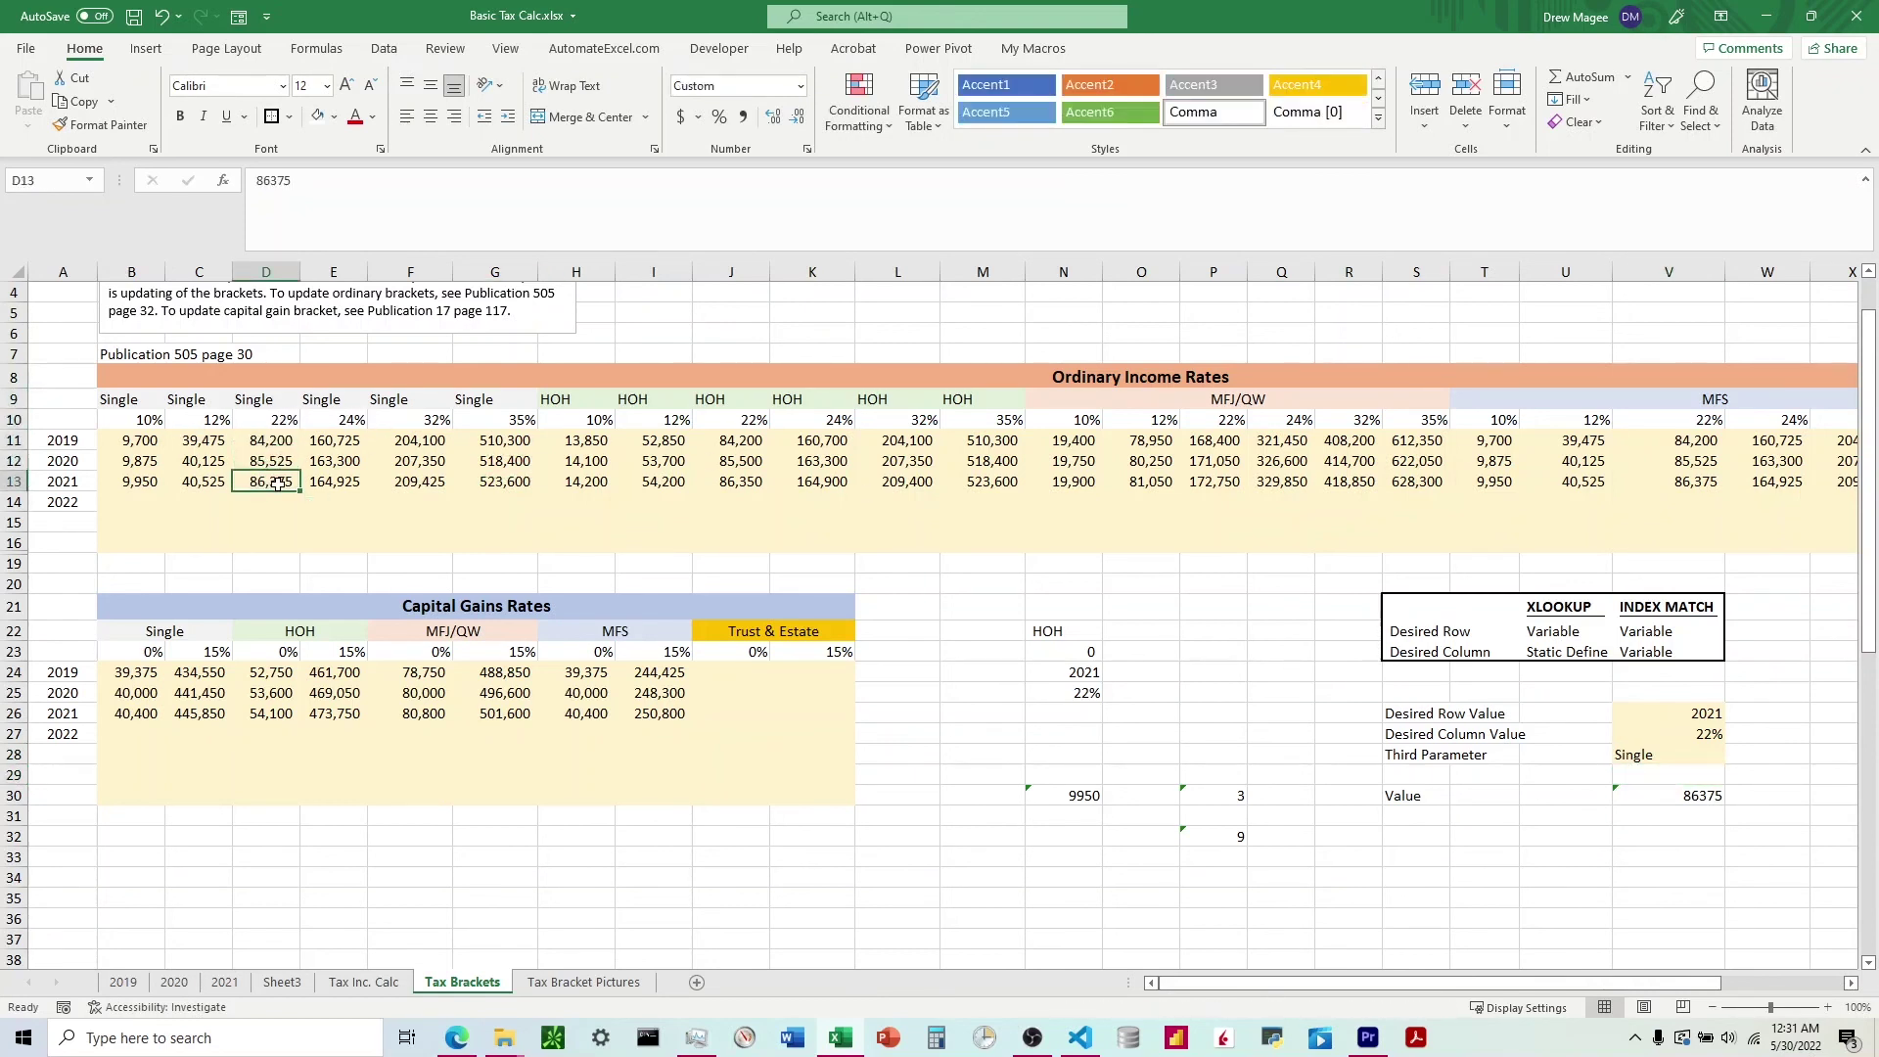
# Set the rate in V27 to 10 and the year in V26 to 2019
pyautogui.click(1692, 734)
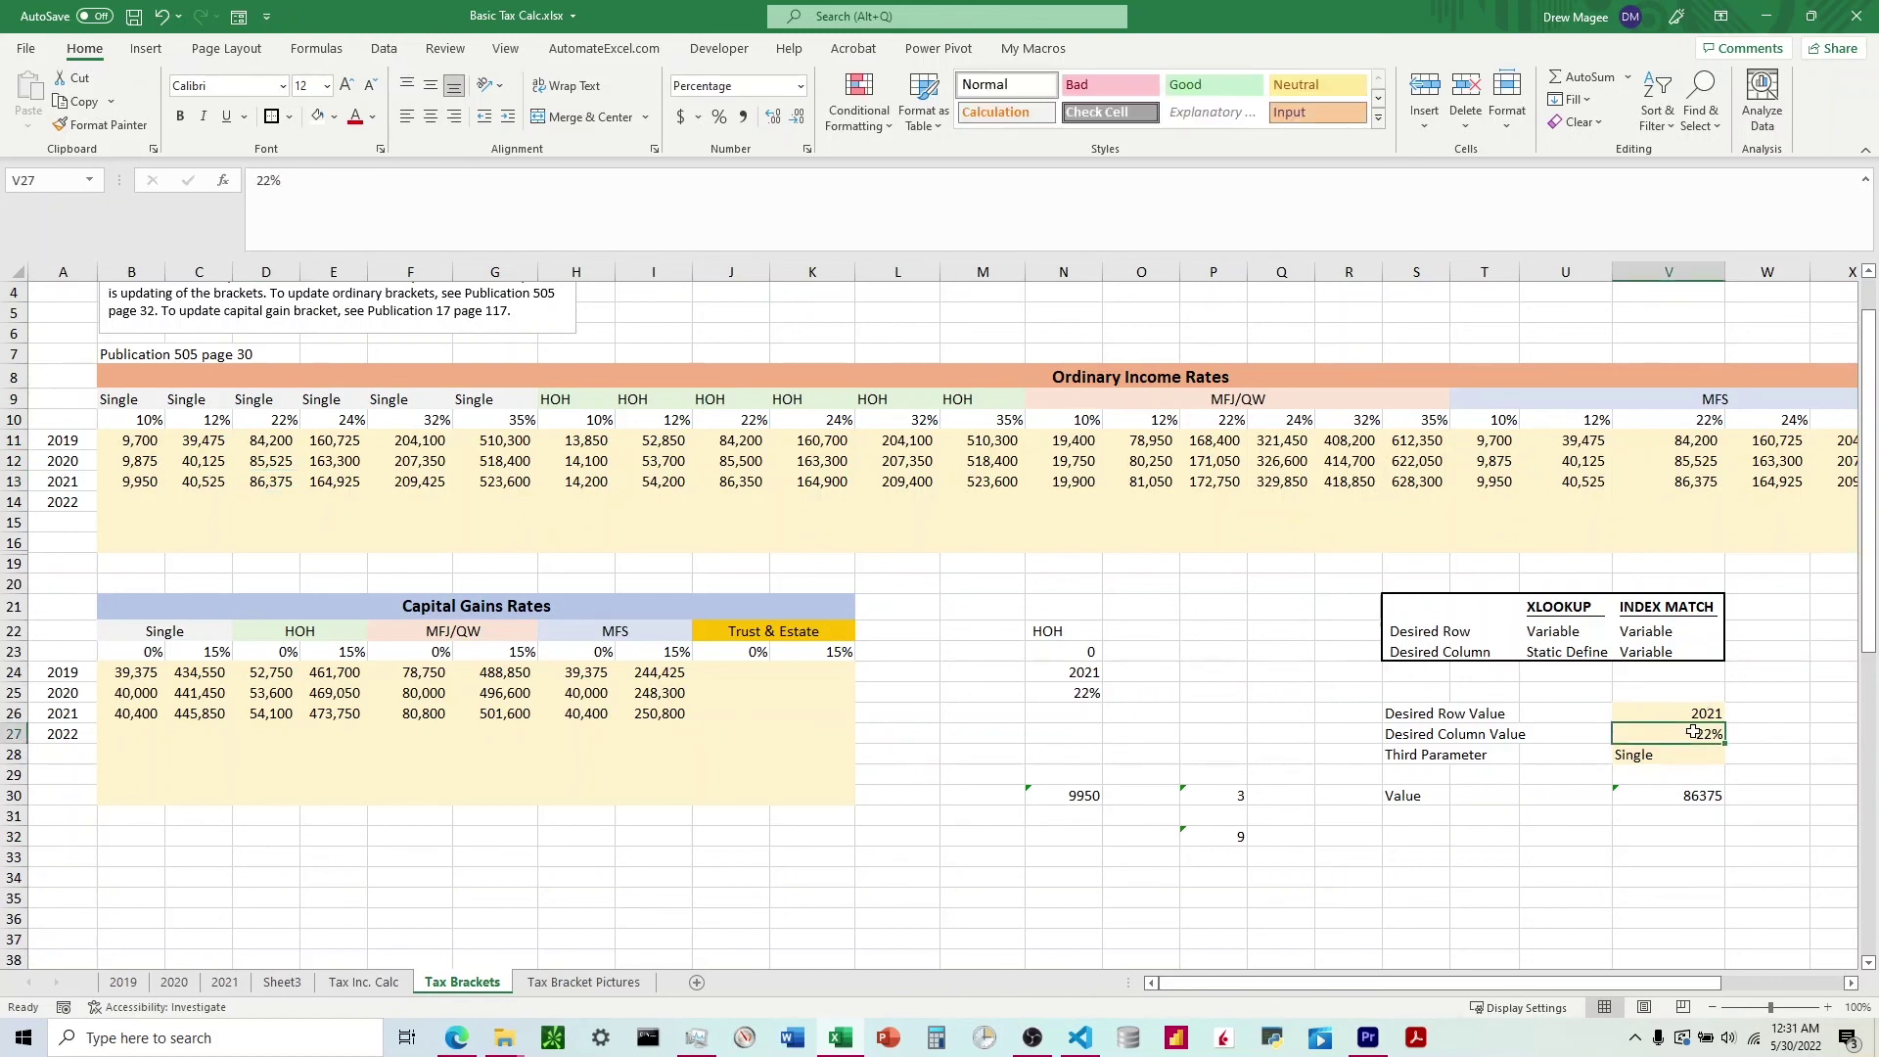
pyautogui.write('10')
pyautogui.press('Return')
pyautogui.click(149, 481)
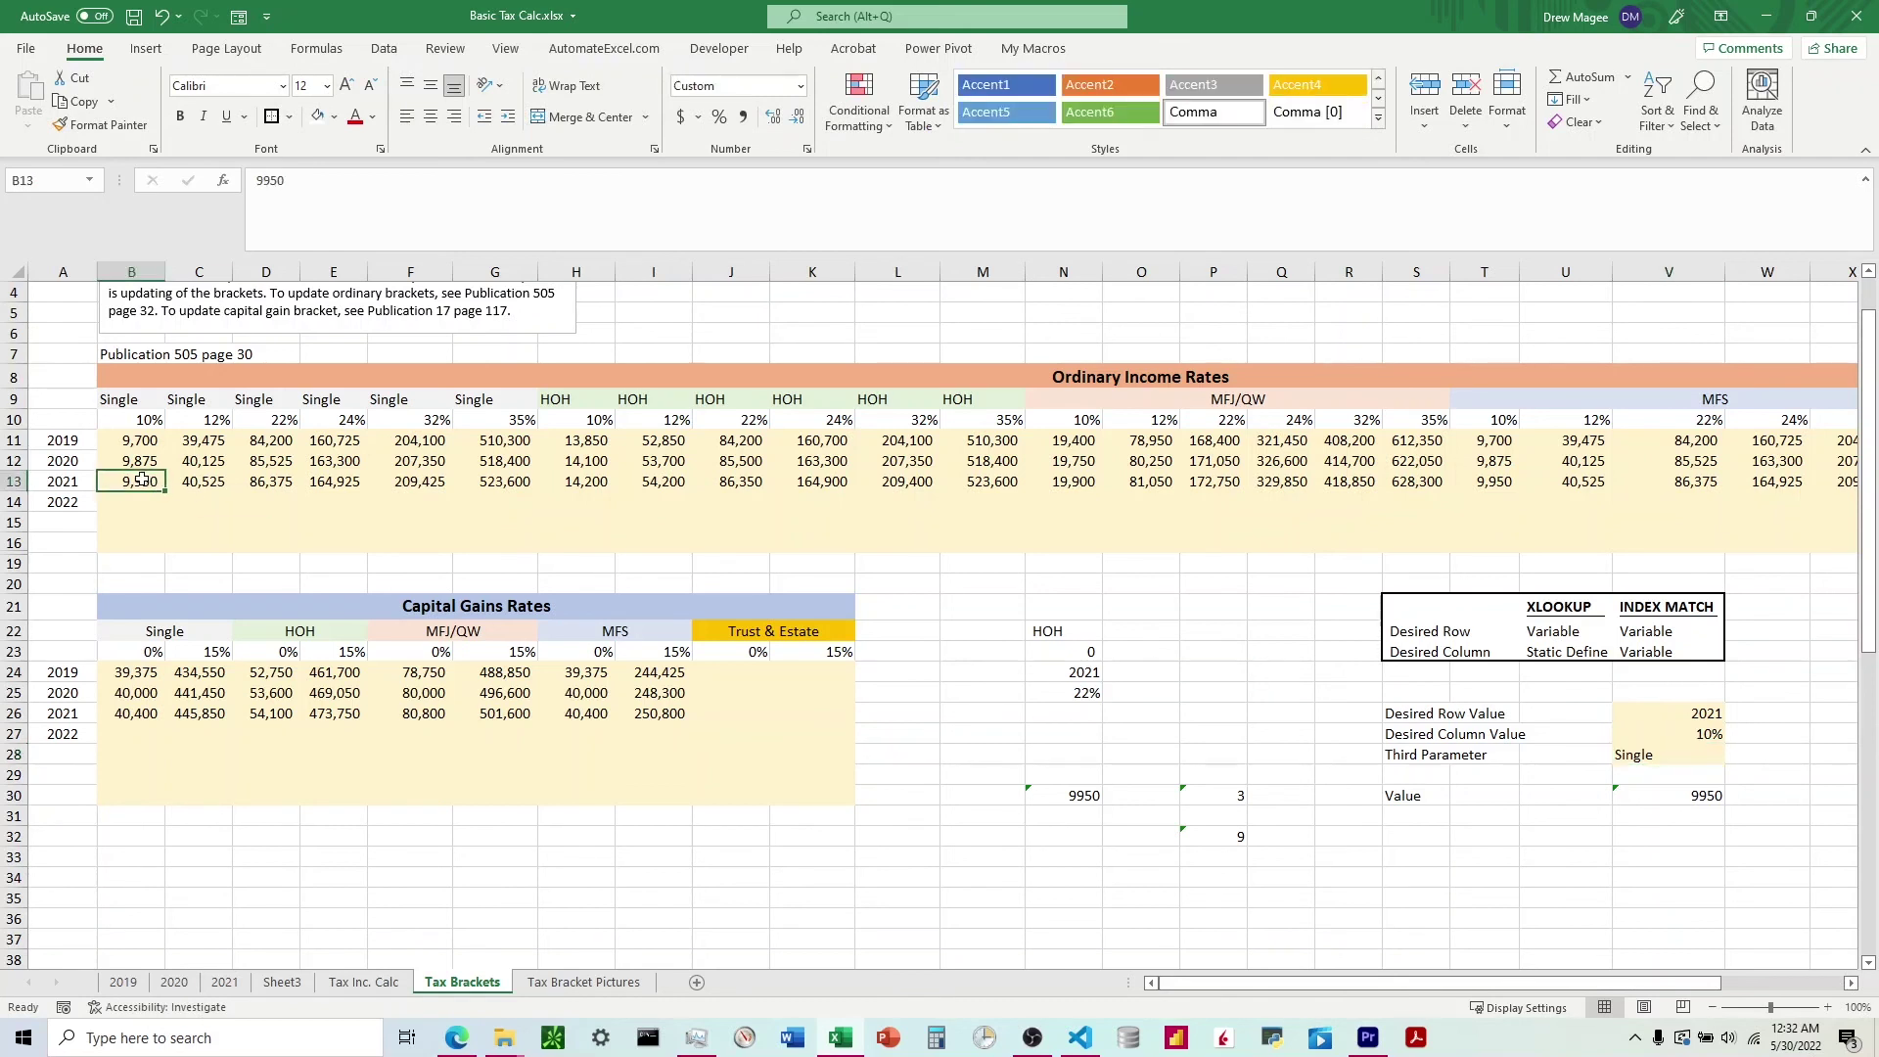
pyautogui.click(1668, 720)
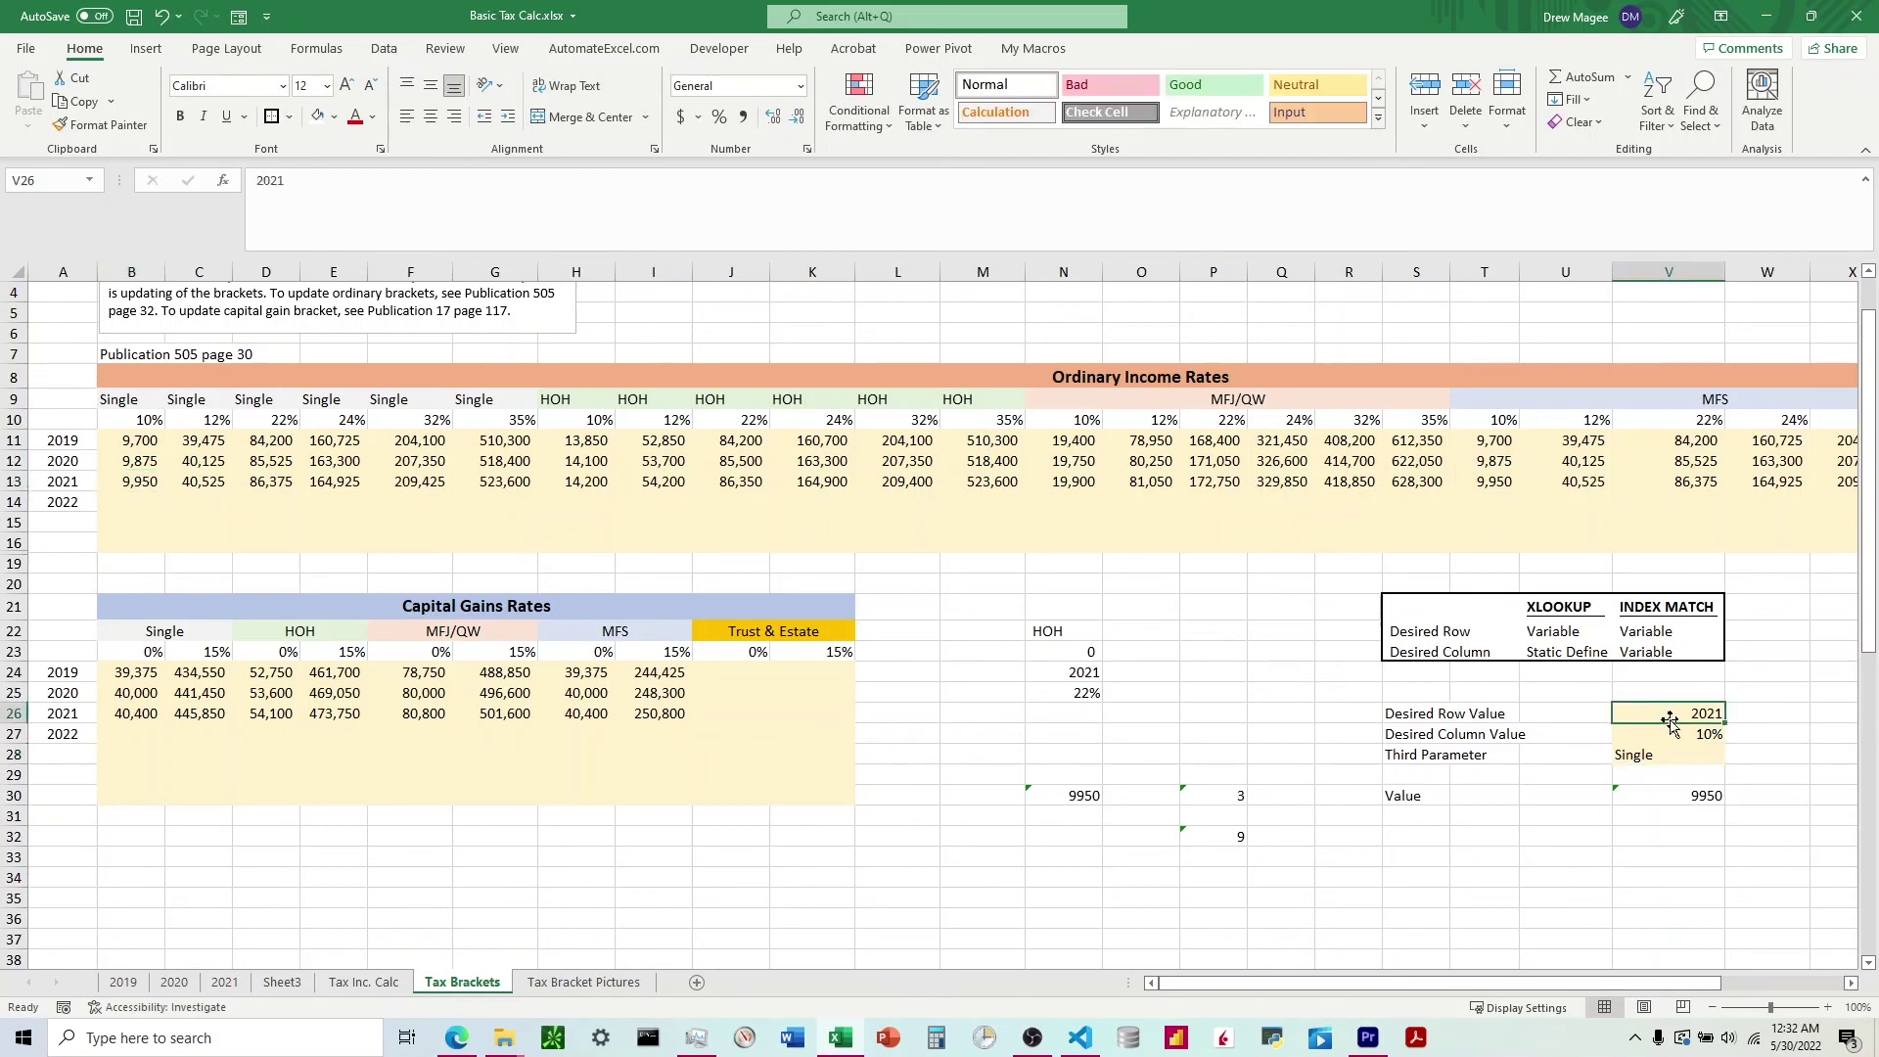
pyautogui.write('2019')
pyautogui.press('Return')
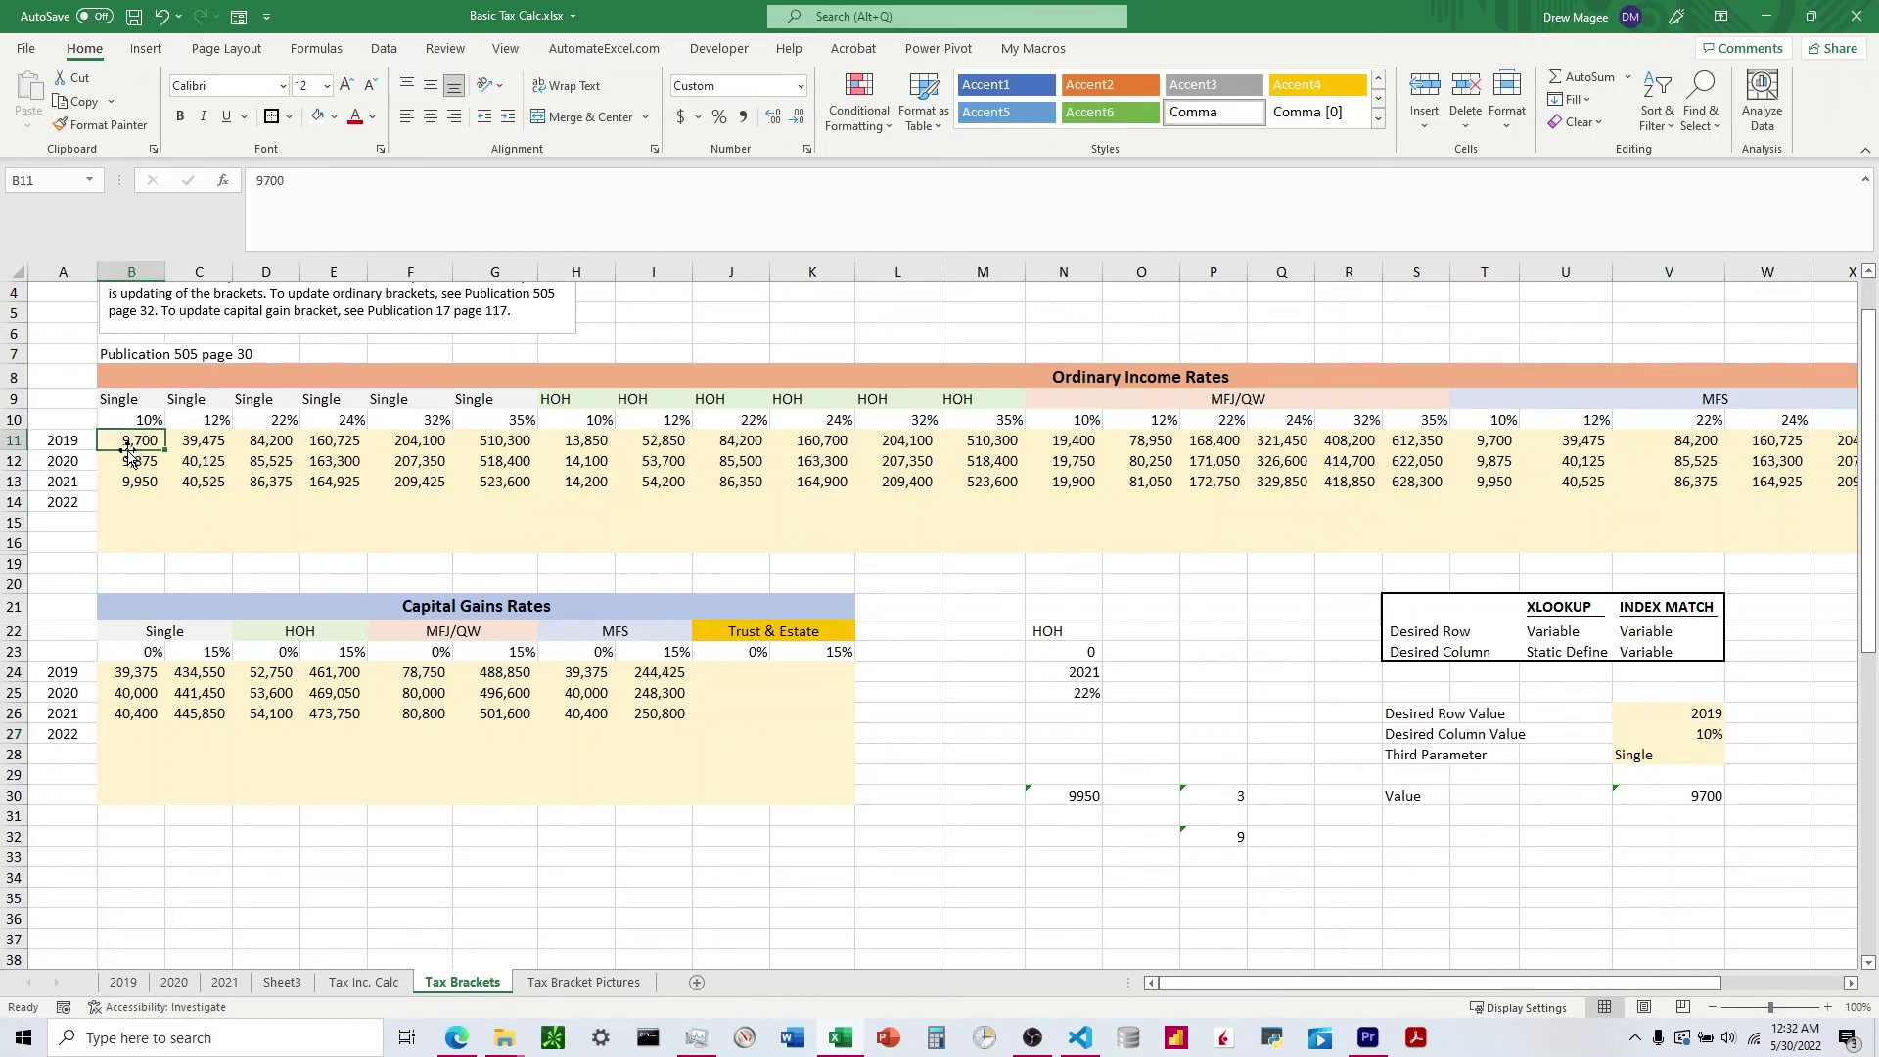